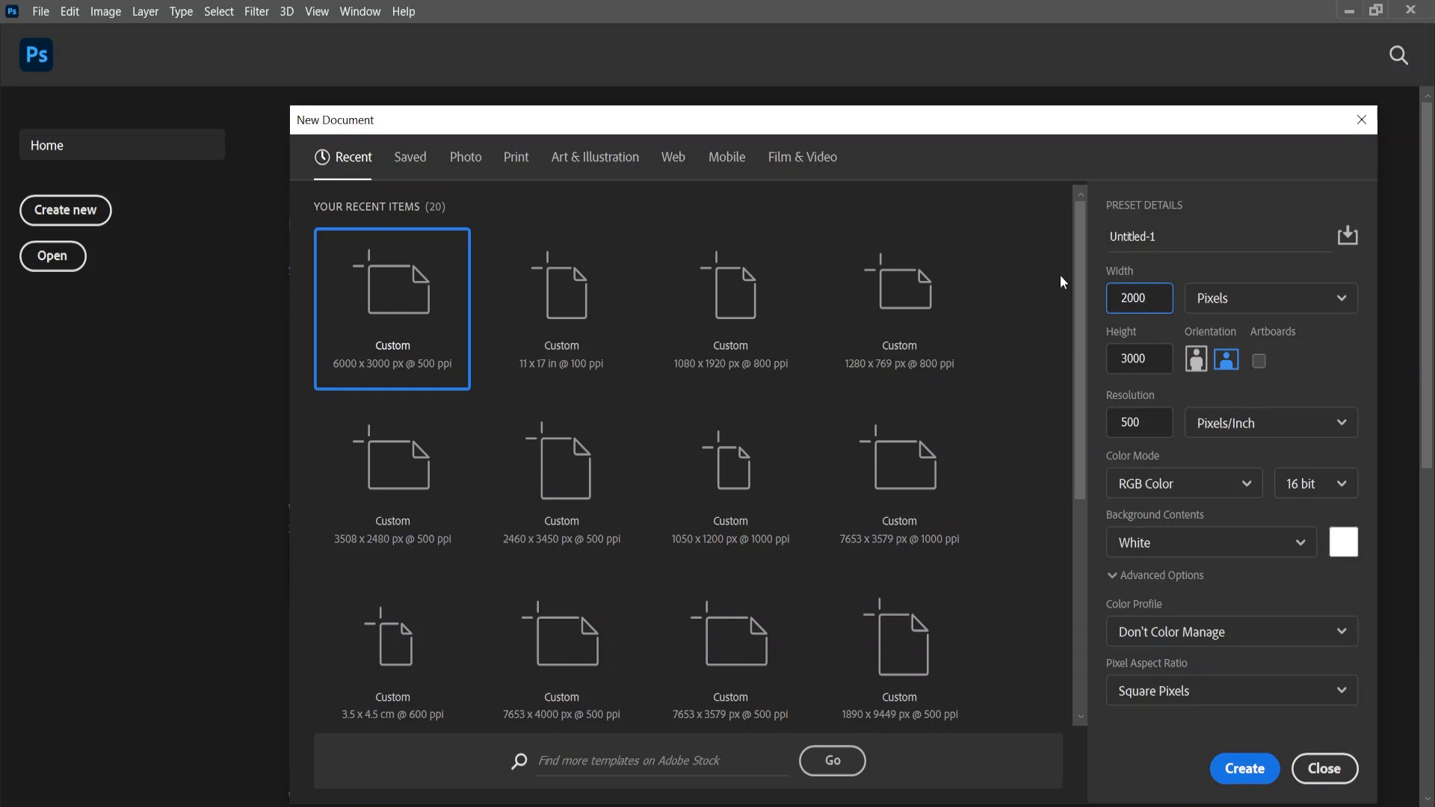
Step: Set the new document's height to 2000 pixels and its color depth to 8 bit, and create it
{"action": "key", "text": "Tab"}
{"action": "type", "text": "2"}
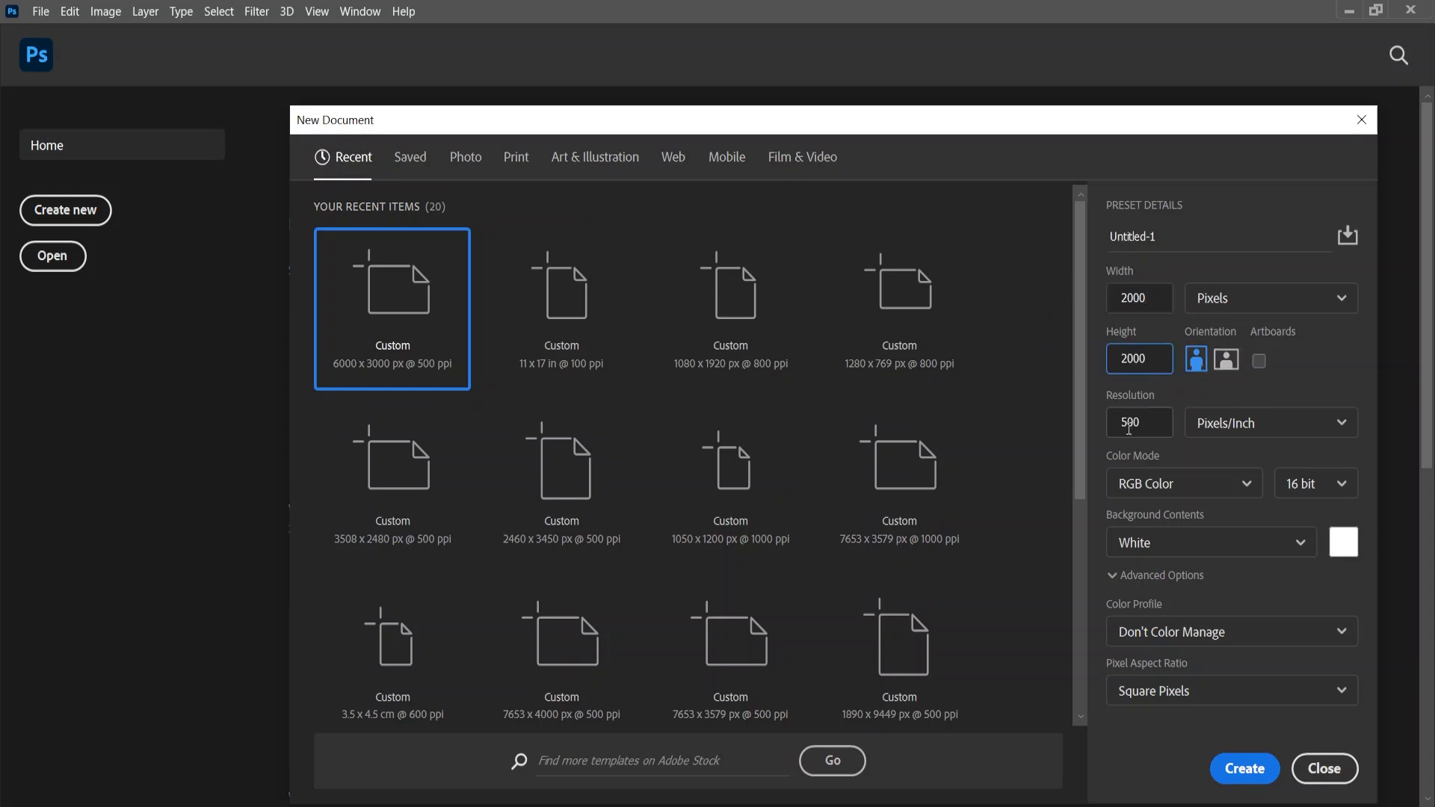
{"action": "left_click", "coordinate": [1128, 423]}
{"action": "left_click", "coordinate": [1315, 484]}
{"action": "left_click", "coordinate": [1300, 523]}
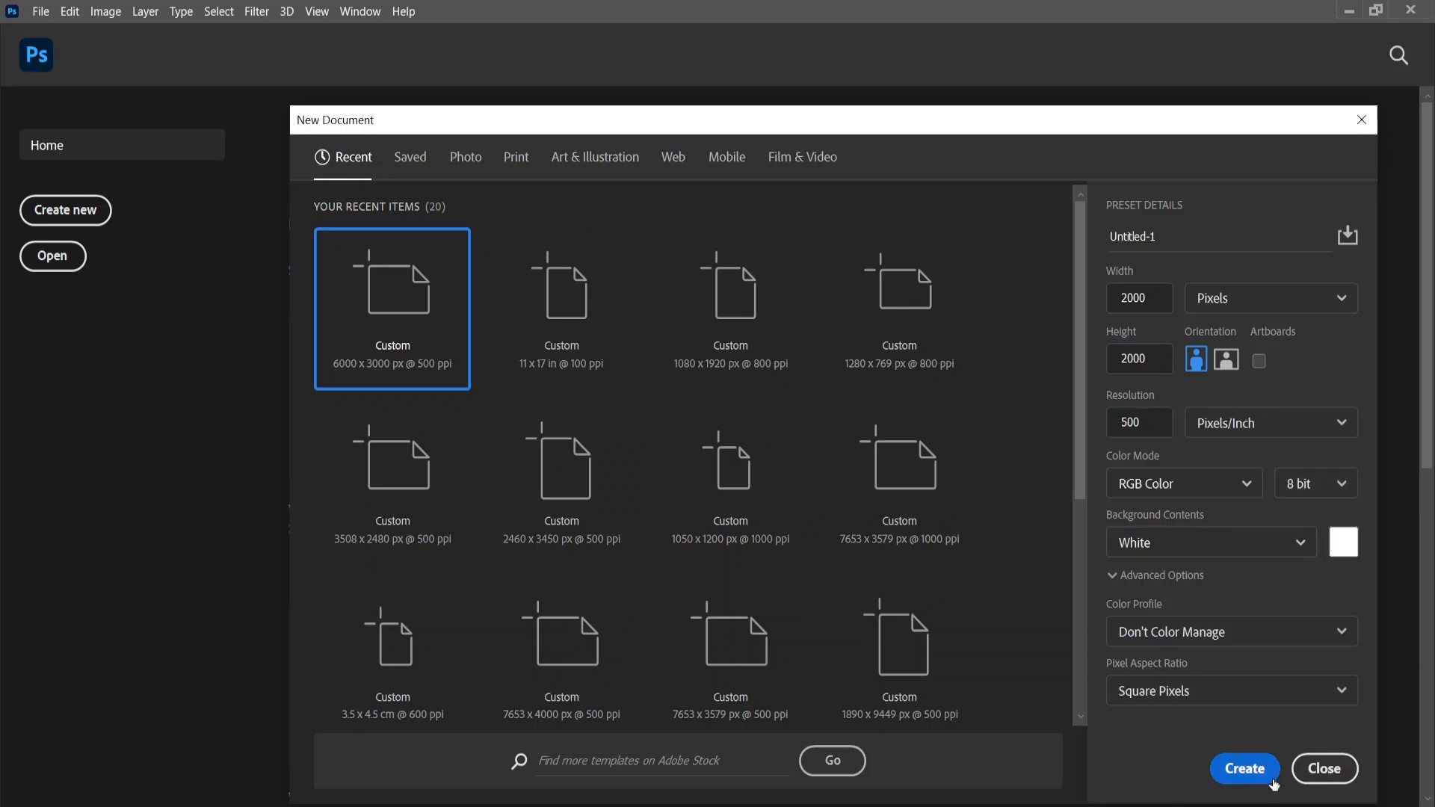
{"action": "left_click", "coordinate": [1237, 771]}
Step: Create a 100 × 100 px rectangle shape and move it into the canvas's top-left corner
{"action": "left_click", "coordinate": [19, 553]}
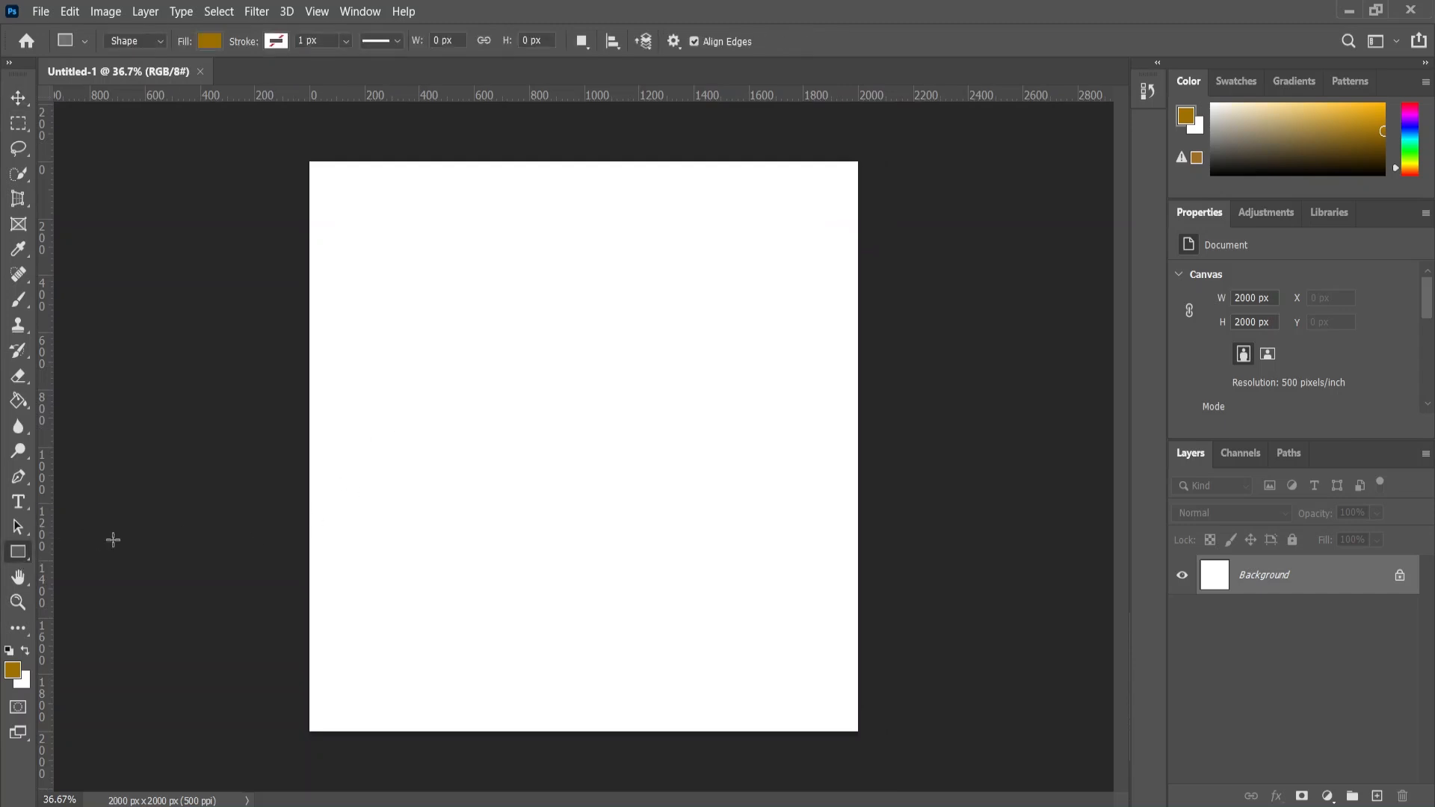
{"action": "left_click", "coordinate": [499, 420]}
{"action": "left_click", "coordinate": [680, 310]}
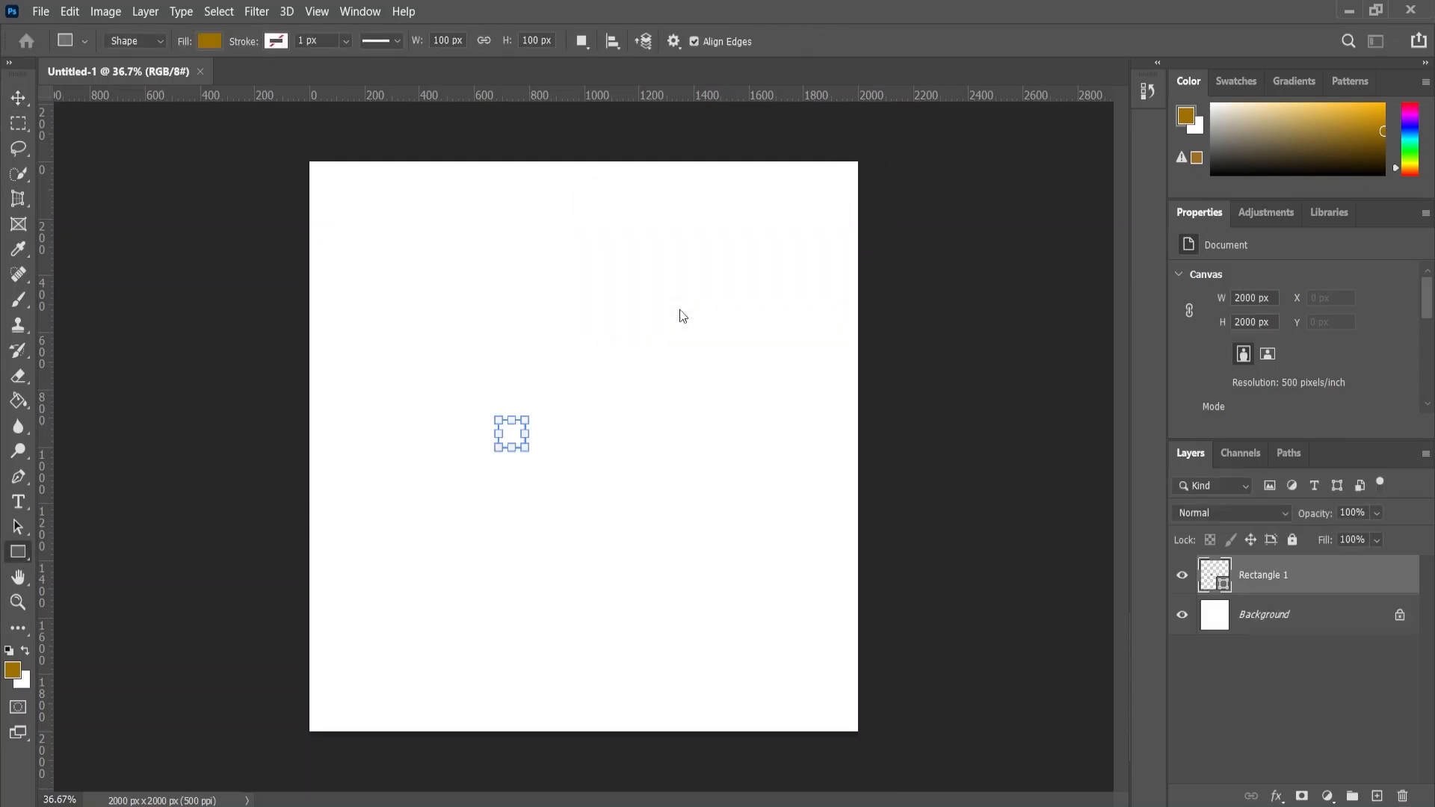
{"action": "left_click", "coordinate": [19, 97]}
{"action": "left_click_drag", "start_coordinate": [515, 441], "coordinate": [322, 174]}
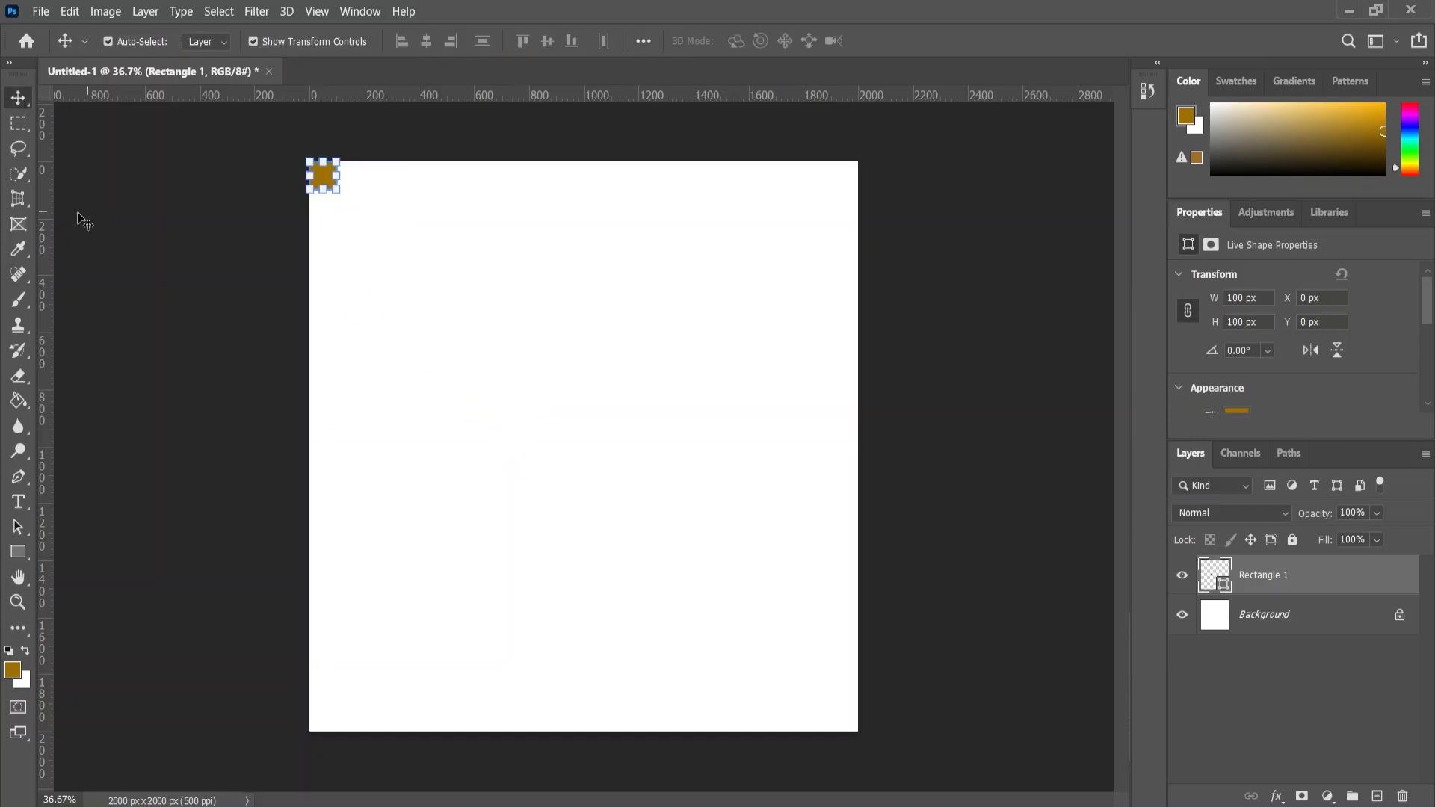
Step: Place guides 100 px inside all four canvas edges, aligned to the square's inner sides in the top-left and bottom-right corners
{"action": "left_click_drag", "start_coordinate": [44, 209], "coordinate": [336, 213]}
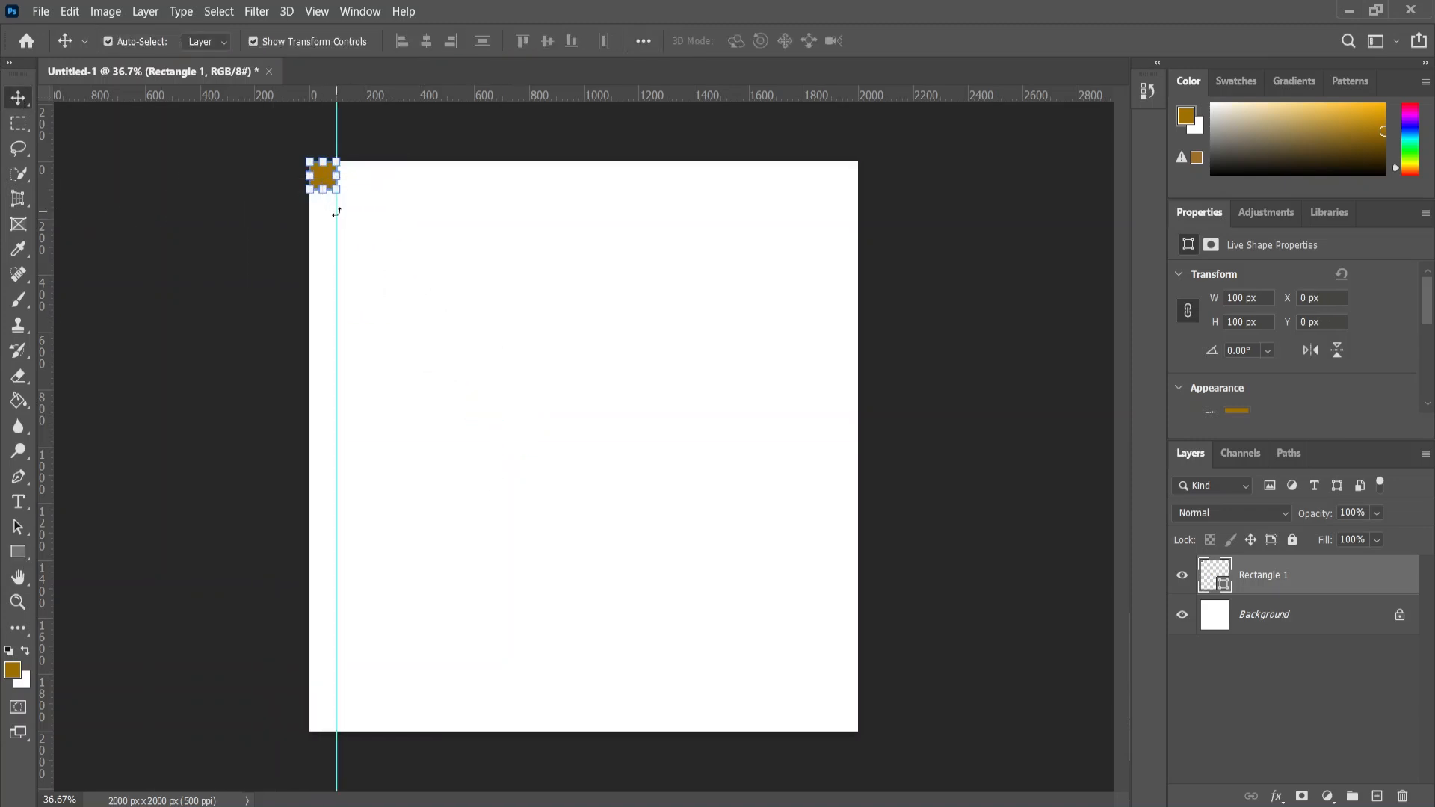
{"action": "left_click_drag", "start_coordinate": [405, 95], "coordinate": [419, 189]}
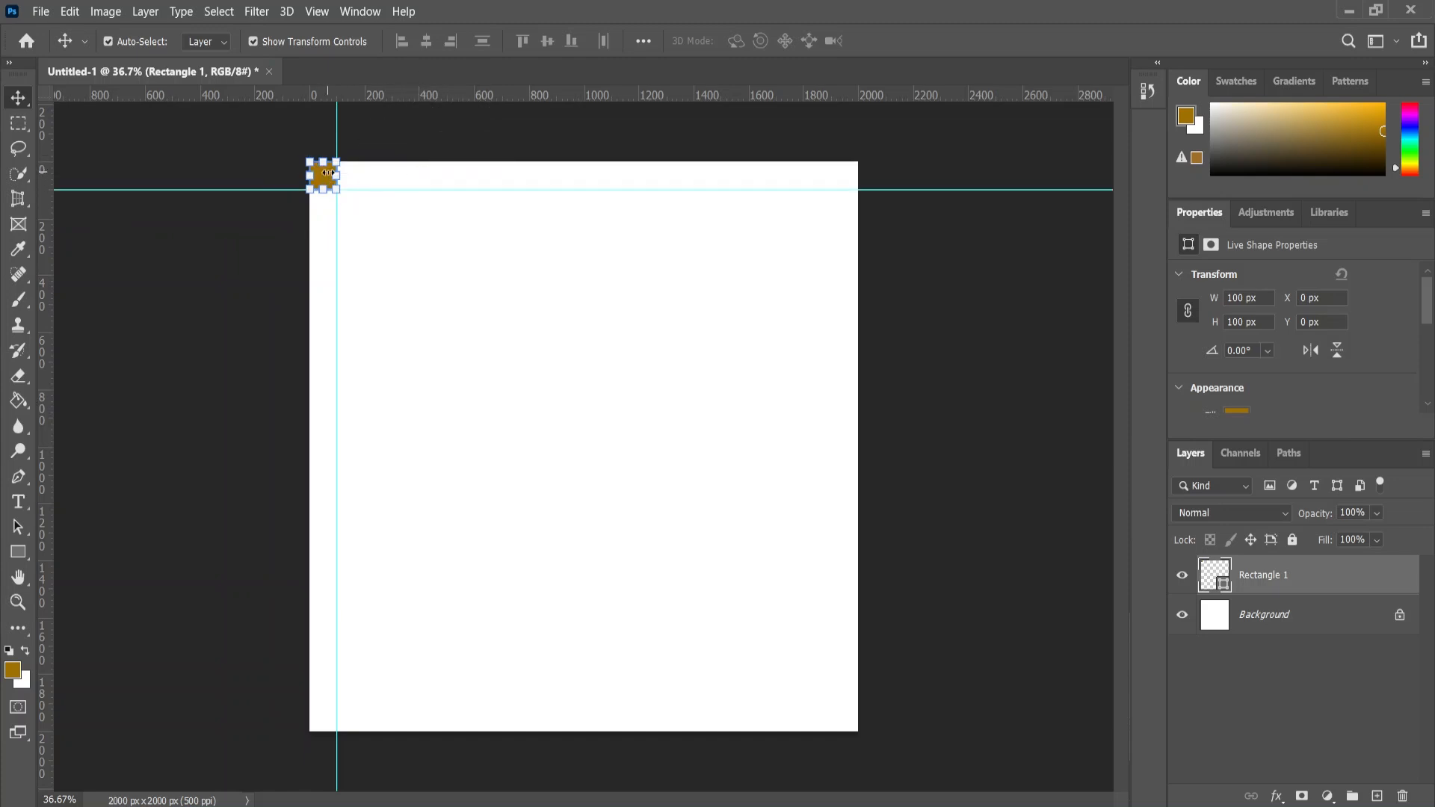
{"action": "left_click_drag", "start_coordinate": [321, 172], "coordinate": [836, 722]}
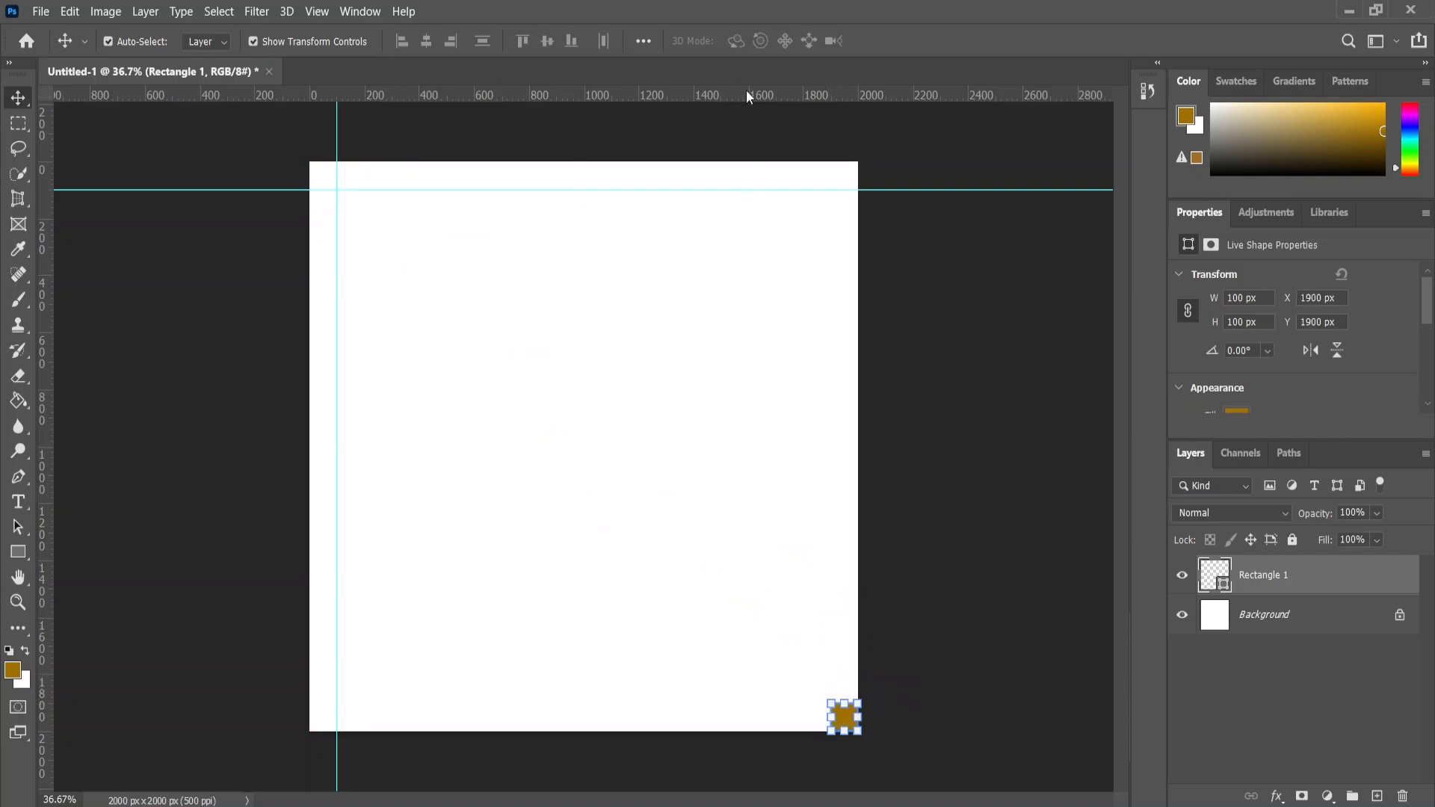
{"action": "left_click_drag", "start_coordinate": [746, 93], "coordinate": [784, 702]}
{"action": "left_click_drag", "start_coordinate": [45, 448], "coordinate": [830, 481]}
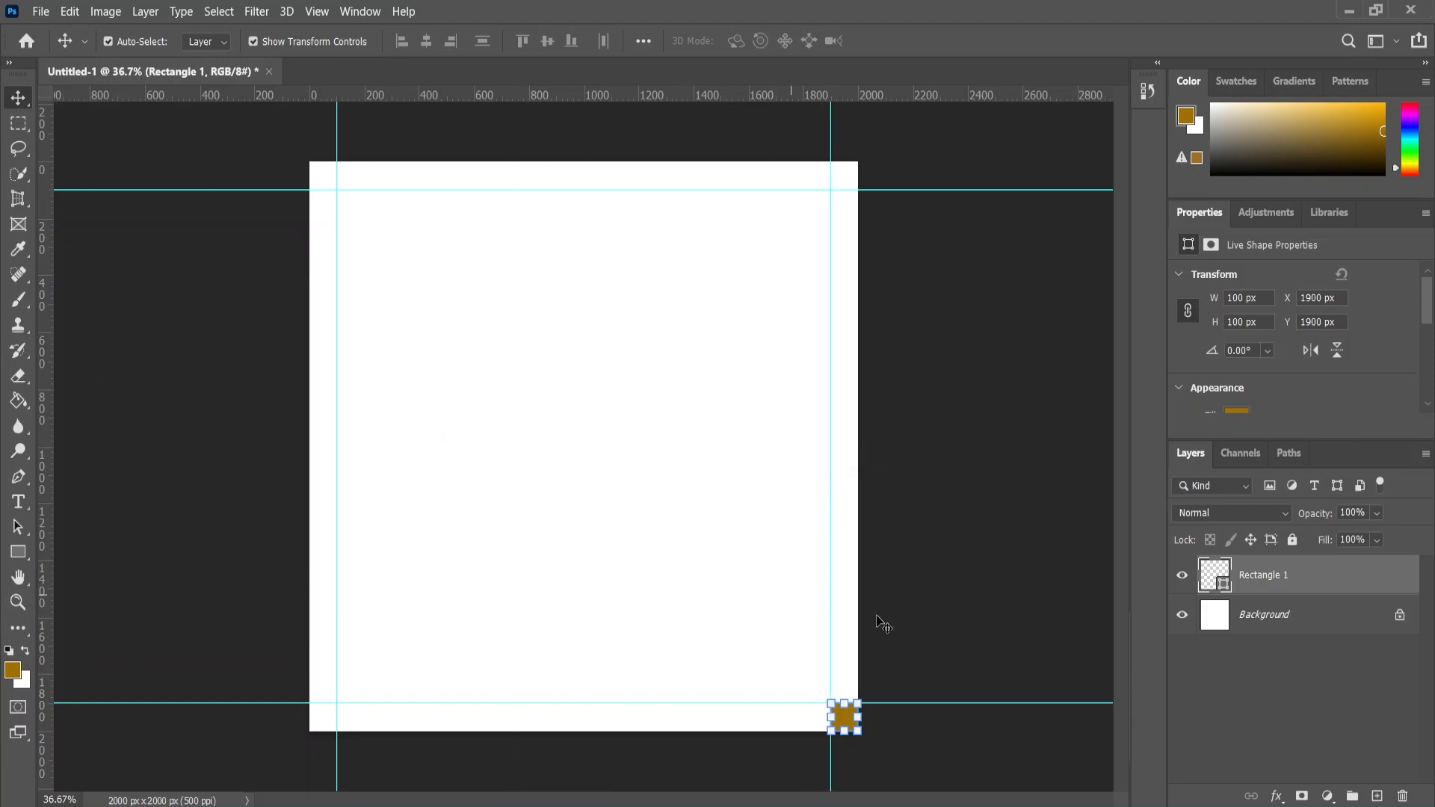
Step: Delete the measuring square from the bottom-right corner of the canvas
{"action": "left_click", "coordinate": [900, 743]}
{"action": "left_click", "coordinate": [841, 719]}
{"action": "key", "text": "Delete"}
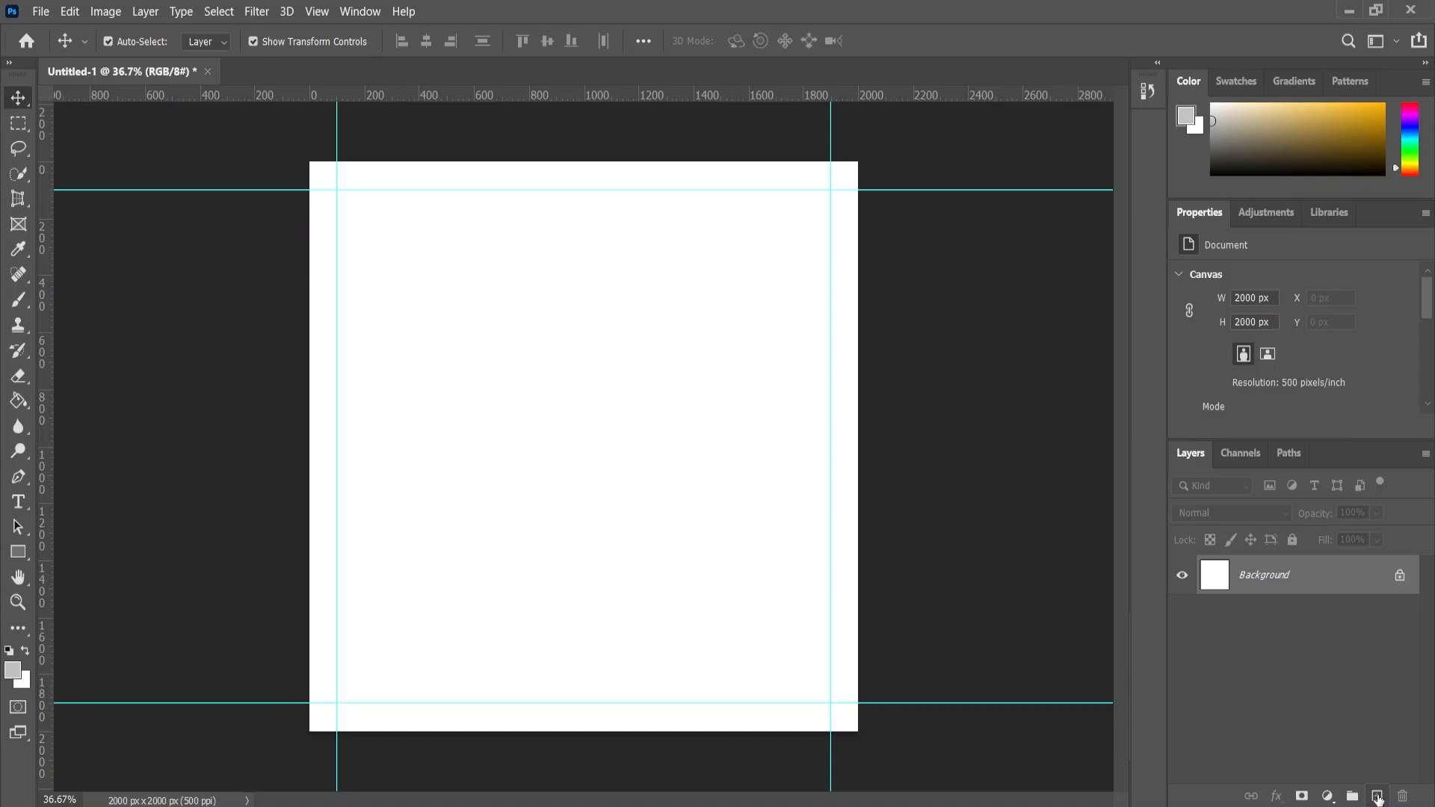
Step: Add a new layer and choose the fifth 2500 px brush from the Free Paint Photoshop Brushes 6 set
{"action": "left_click", "coordinate": [1377, 797]}
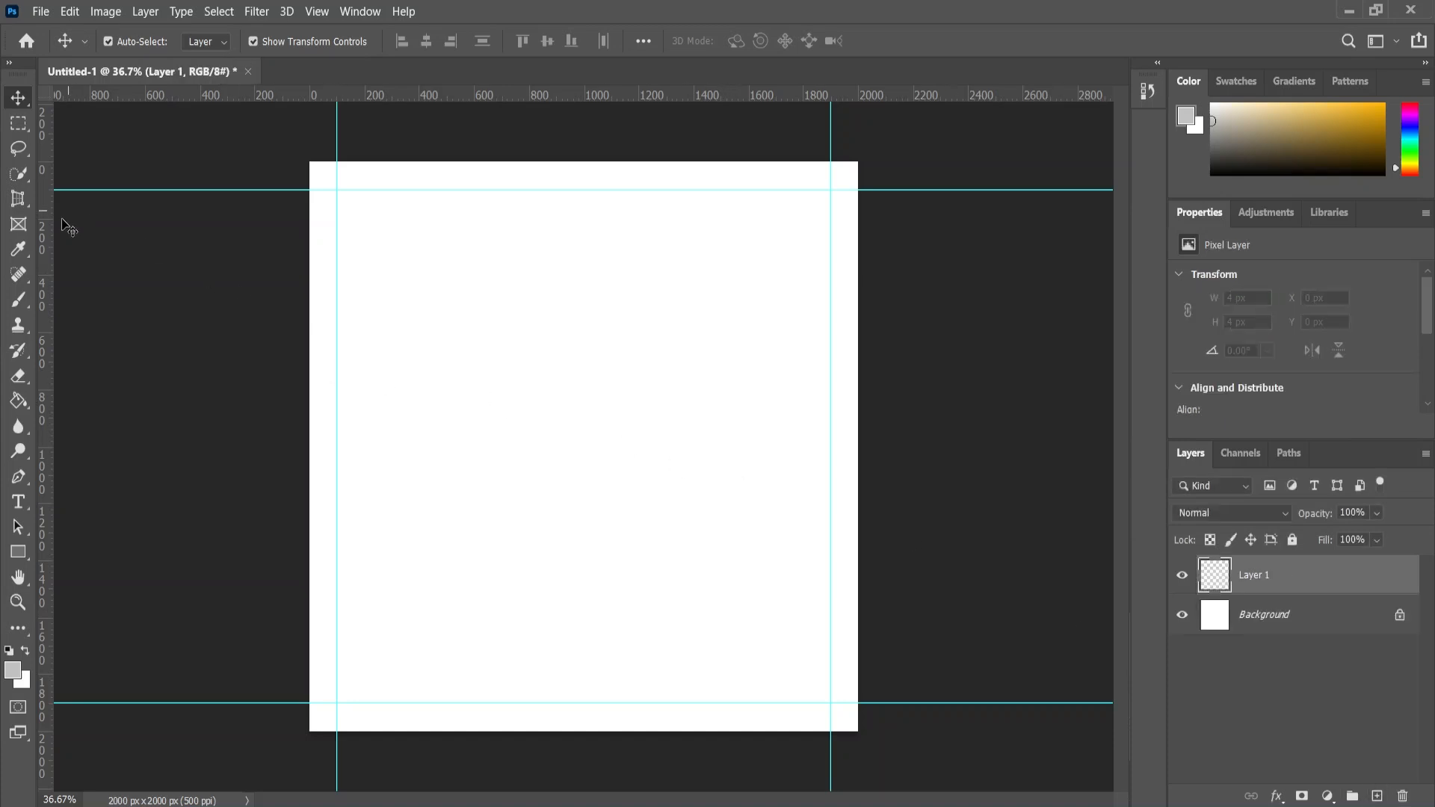
{"action": "left_click", "coordinate": [22, 298]}
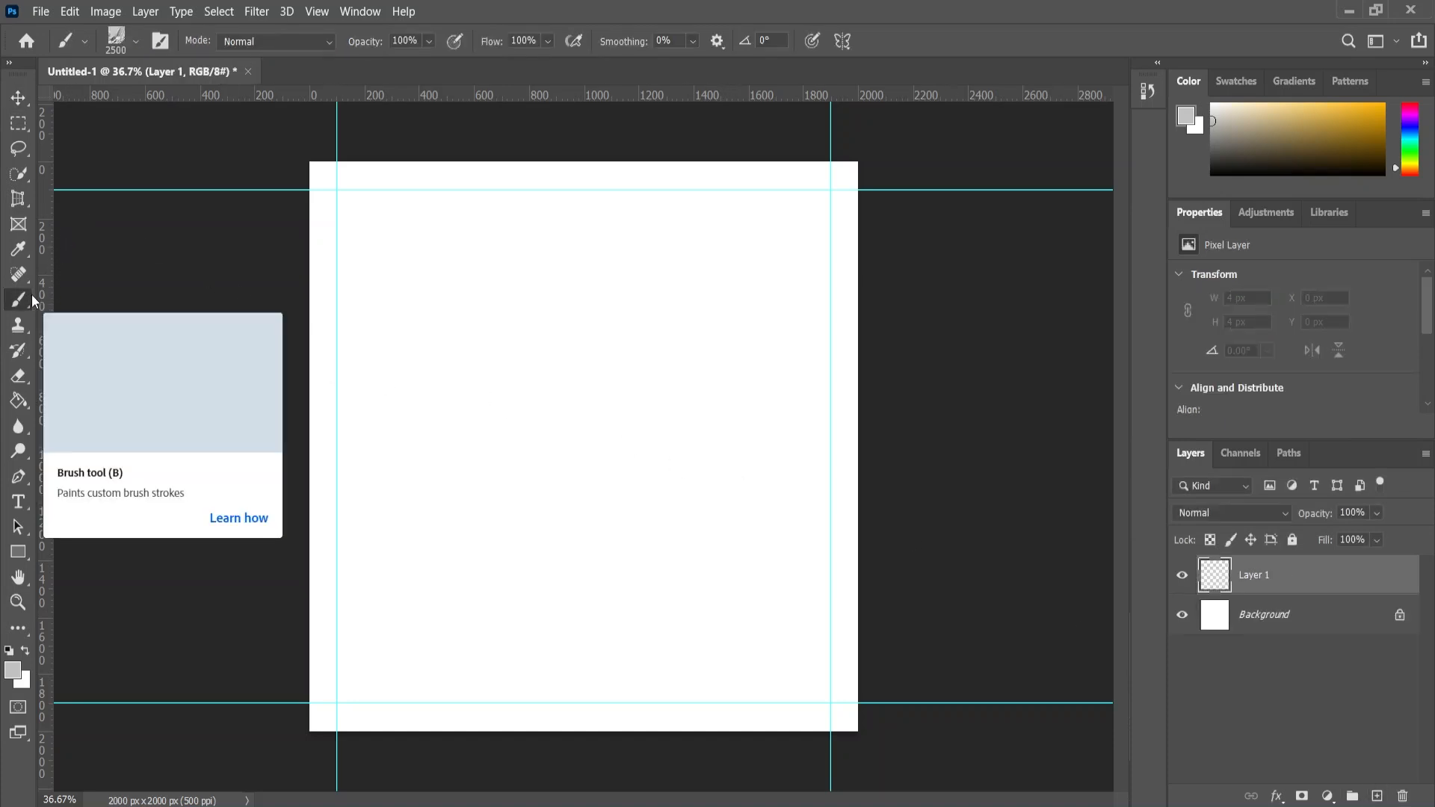
{"action": "left_click", "coordinate": [135, 42]}
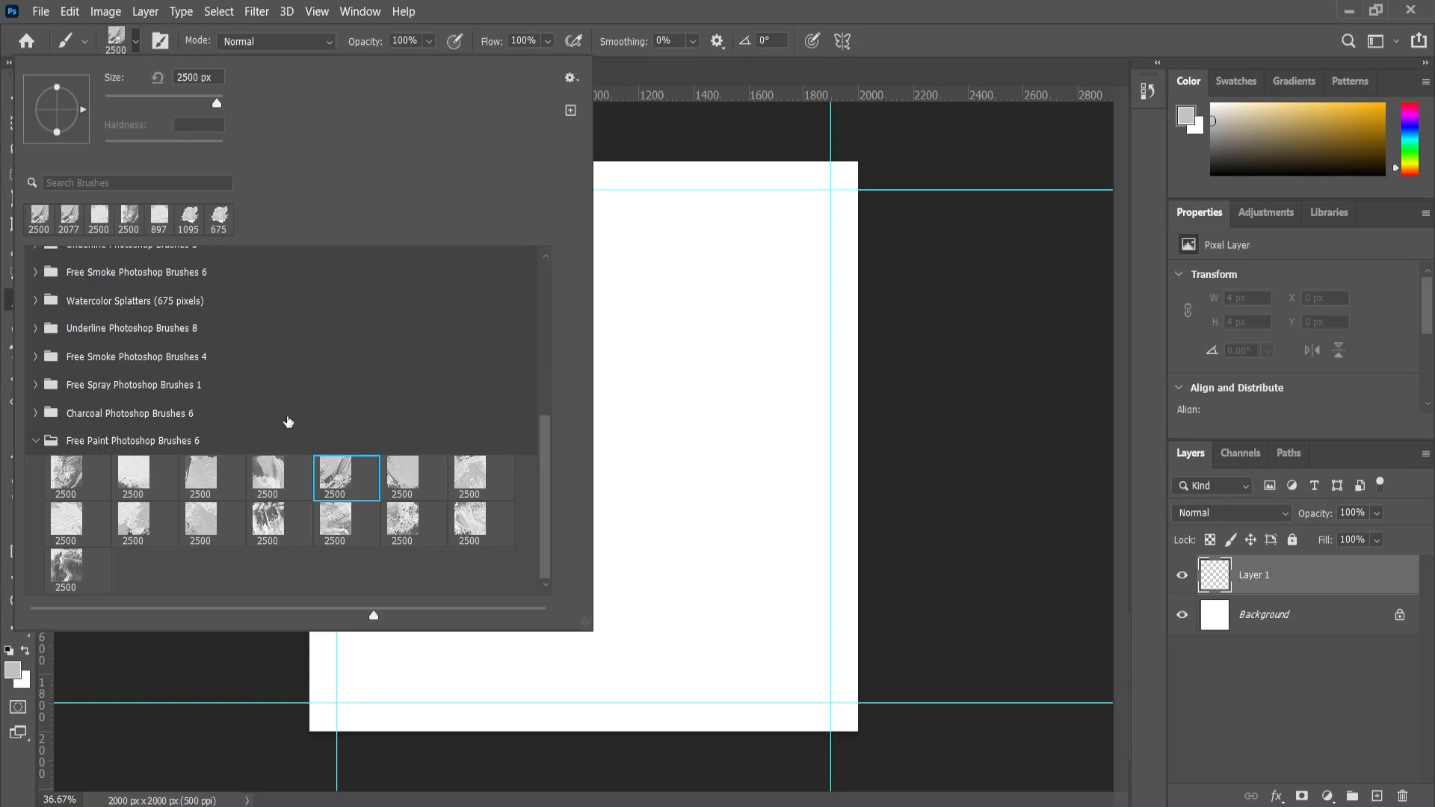
{"action": "left_click", "coordinate": [339, 476]}
Step: Set the foreground color to a light grey and stamp the paint brush over the whole canvas as a background texture
{"action": "left_click", "coordinate": [14, 671]}
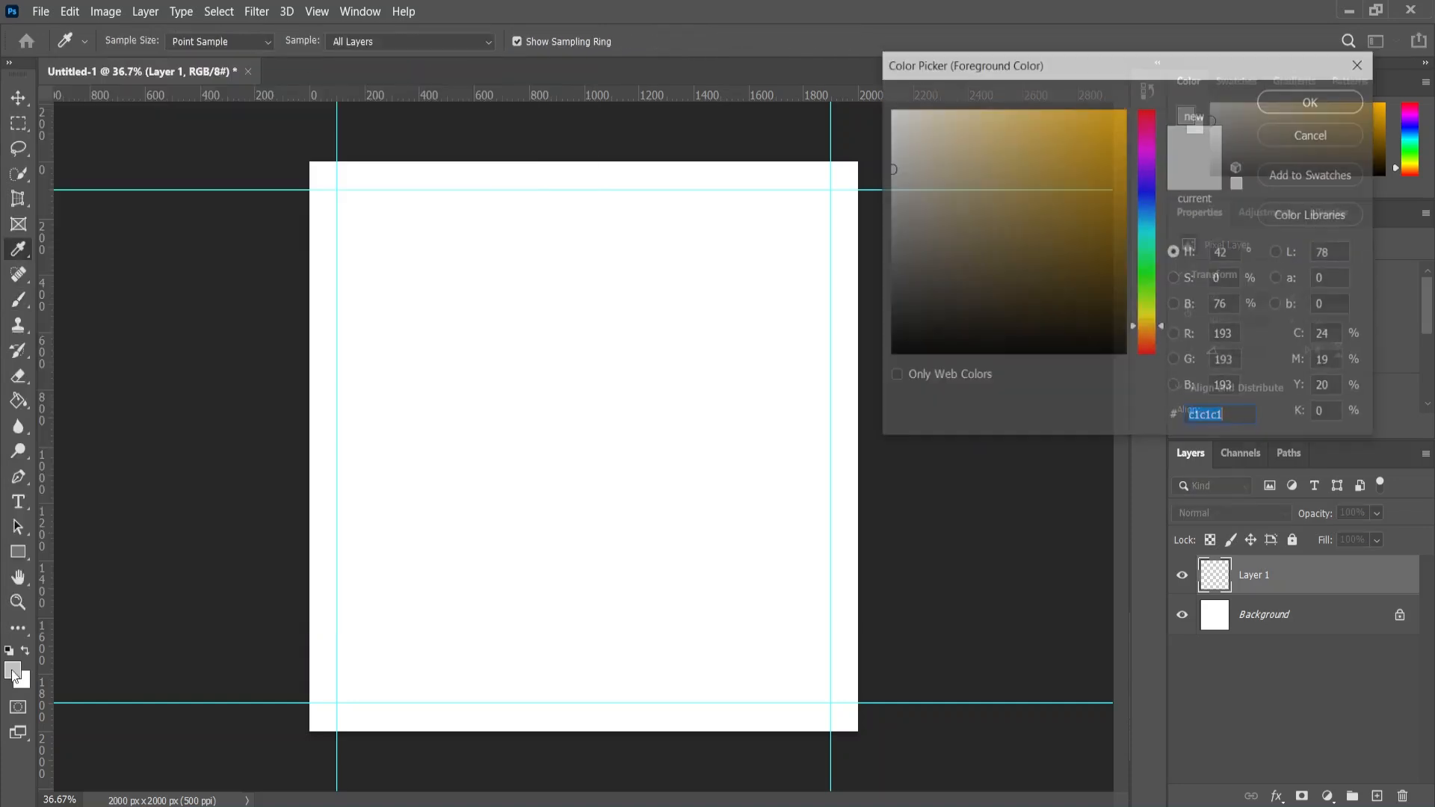
{"action": "left_click_drag", "start_coordinate": [895, 179], "coordinate": [867, 142]}
{"action": "left_click", "coordinate": [1307, 112]}
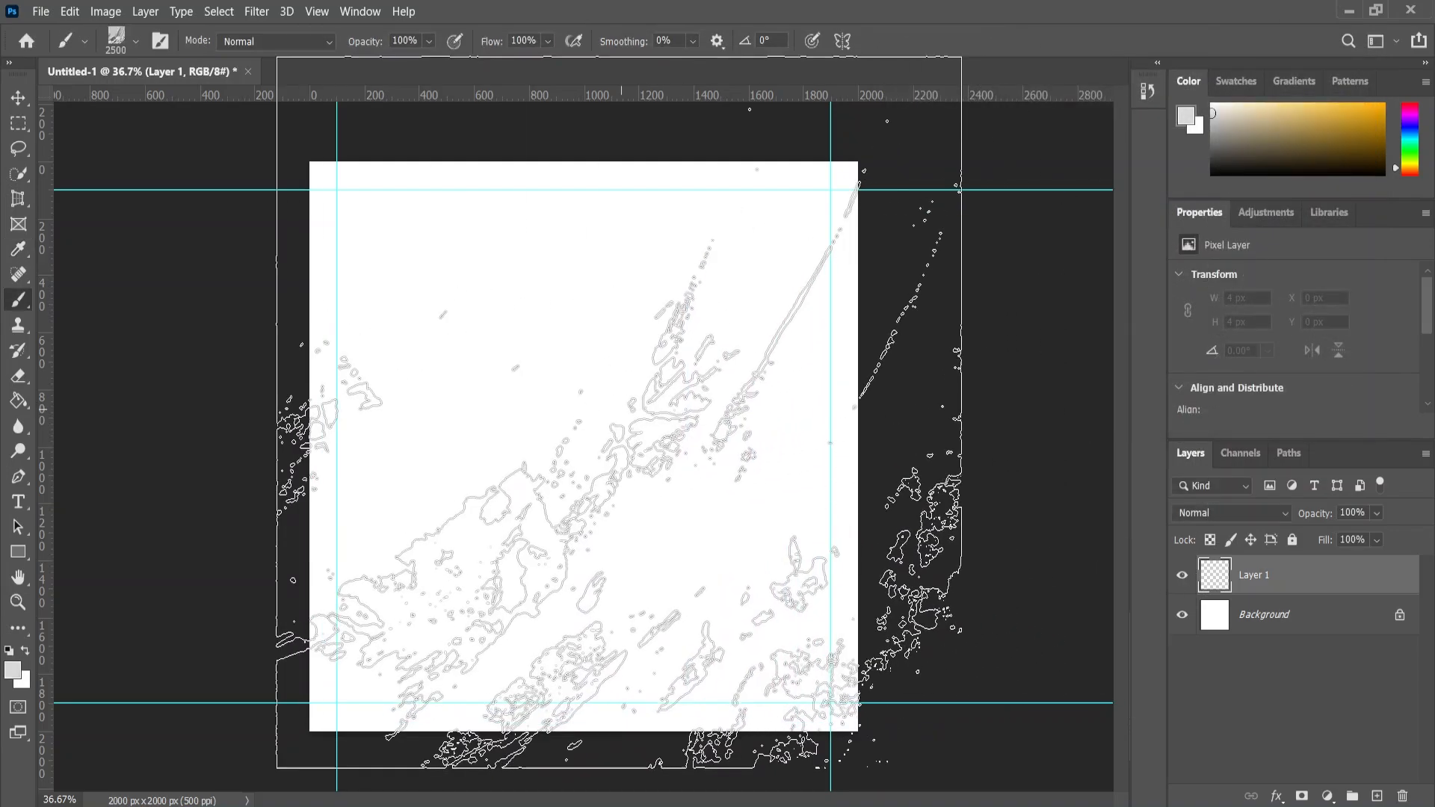
{"action": "left_click", "coordinate": [613, 433]}
{"action": "left_click", "coordinate": [614, 432]}
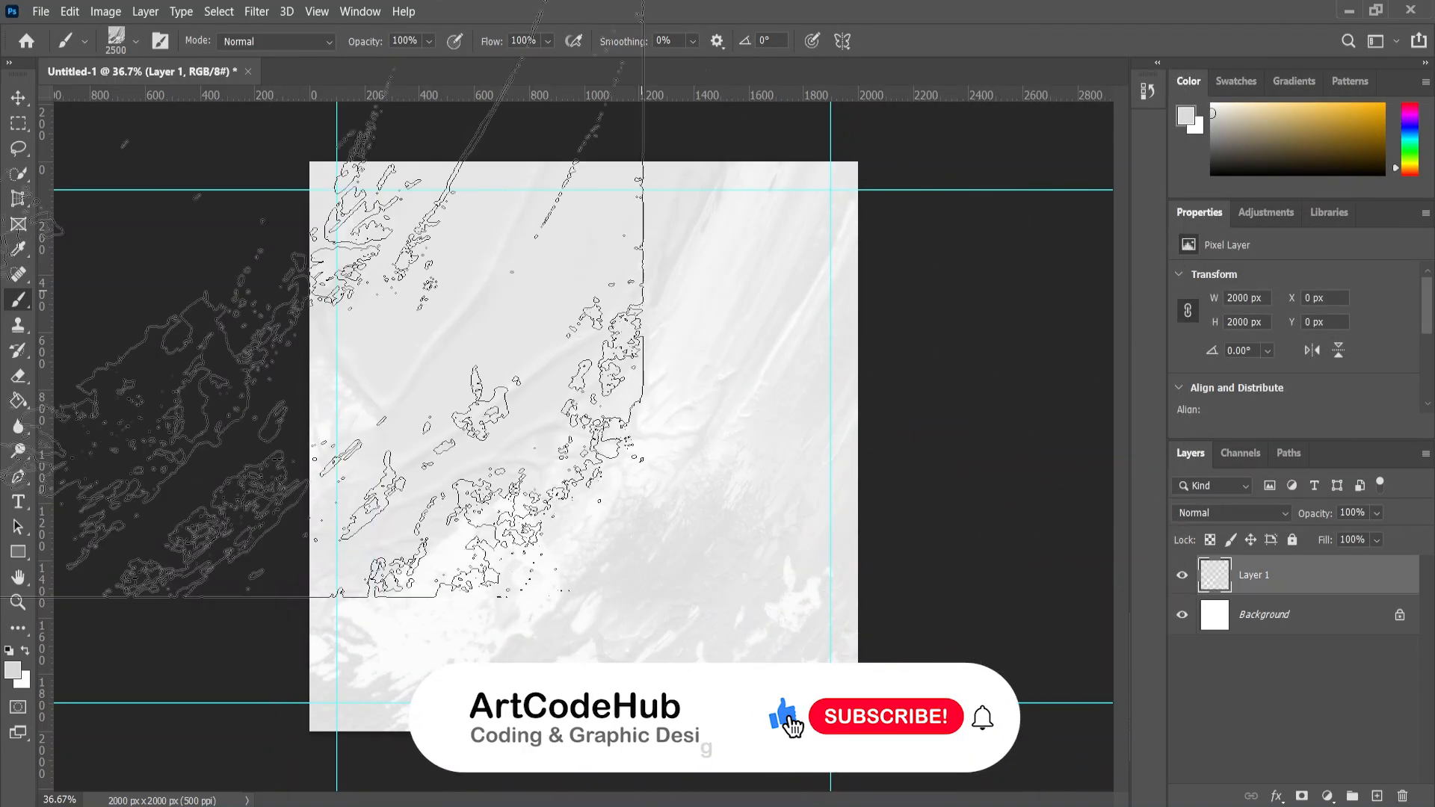
{"action": "left_click", "coordinate": [13, 98]}
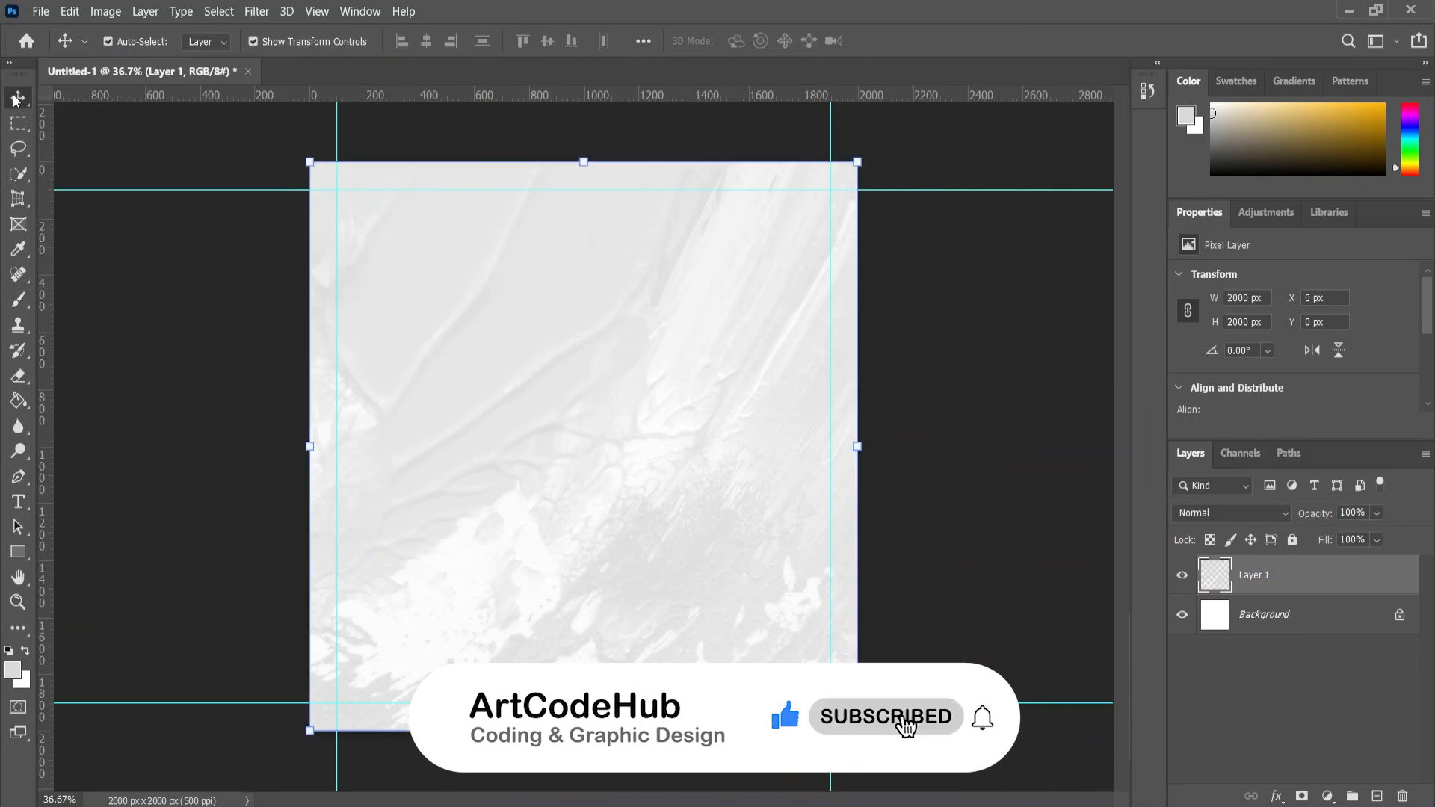
{"action": "left_click", "coordinate": [1001, 419]}
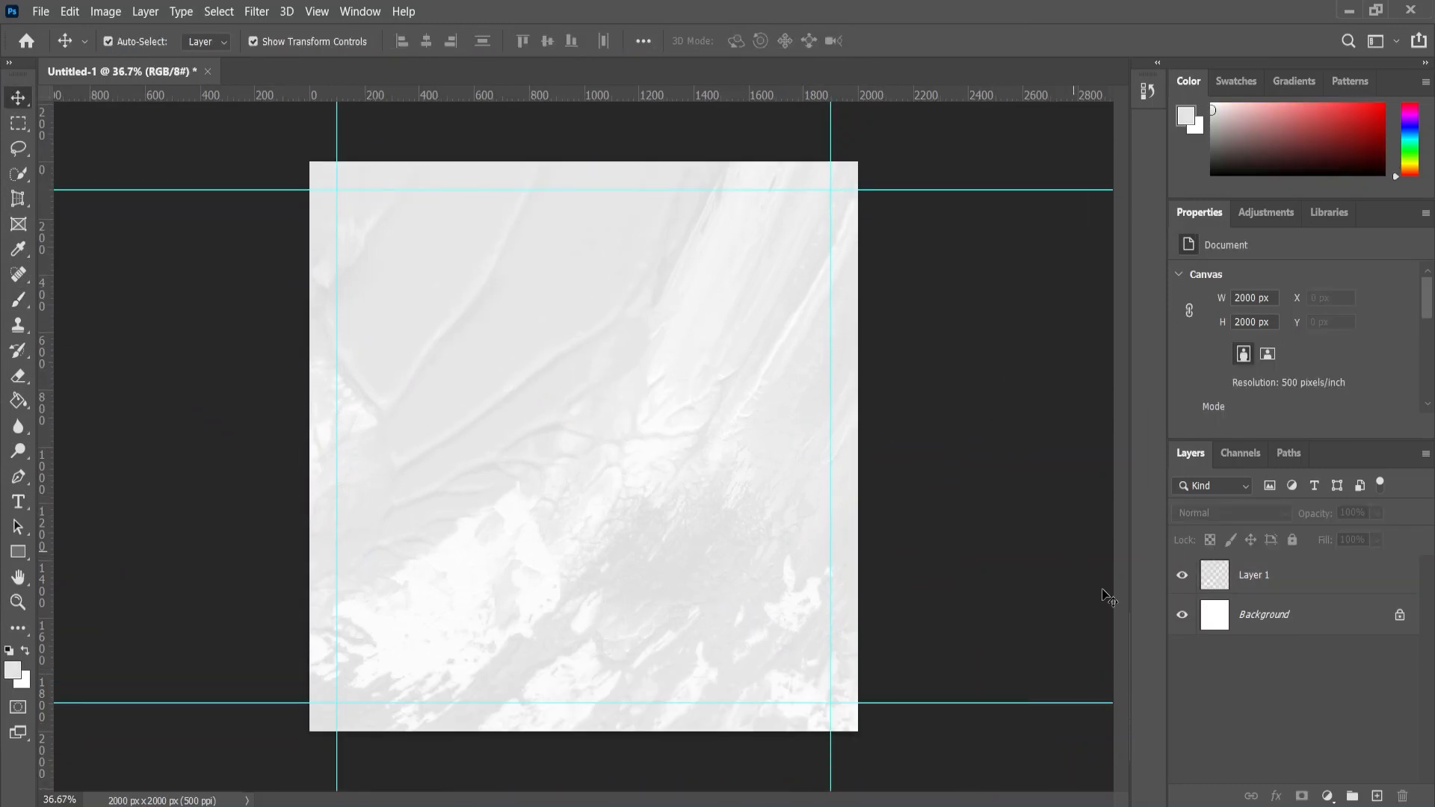
Step: Add another layer, choose a cloud-shaped brush from the Watercolor Splatters set, and enlarge it to 1495 px
{"action": "left_click", "coordinate": [1377, 796]}
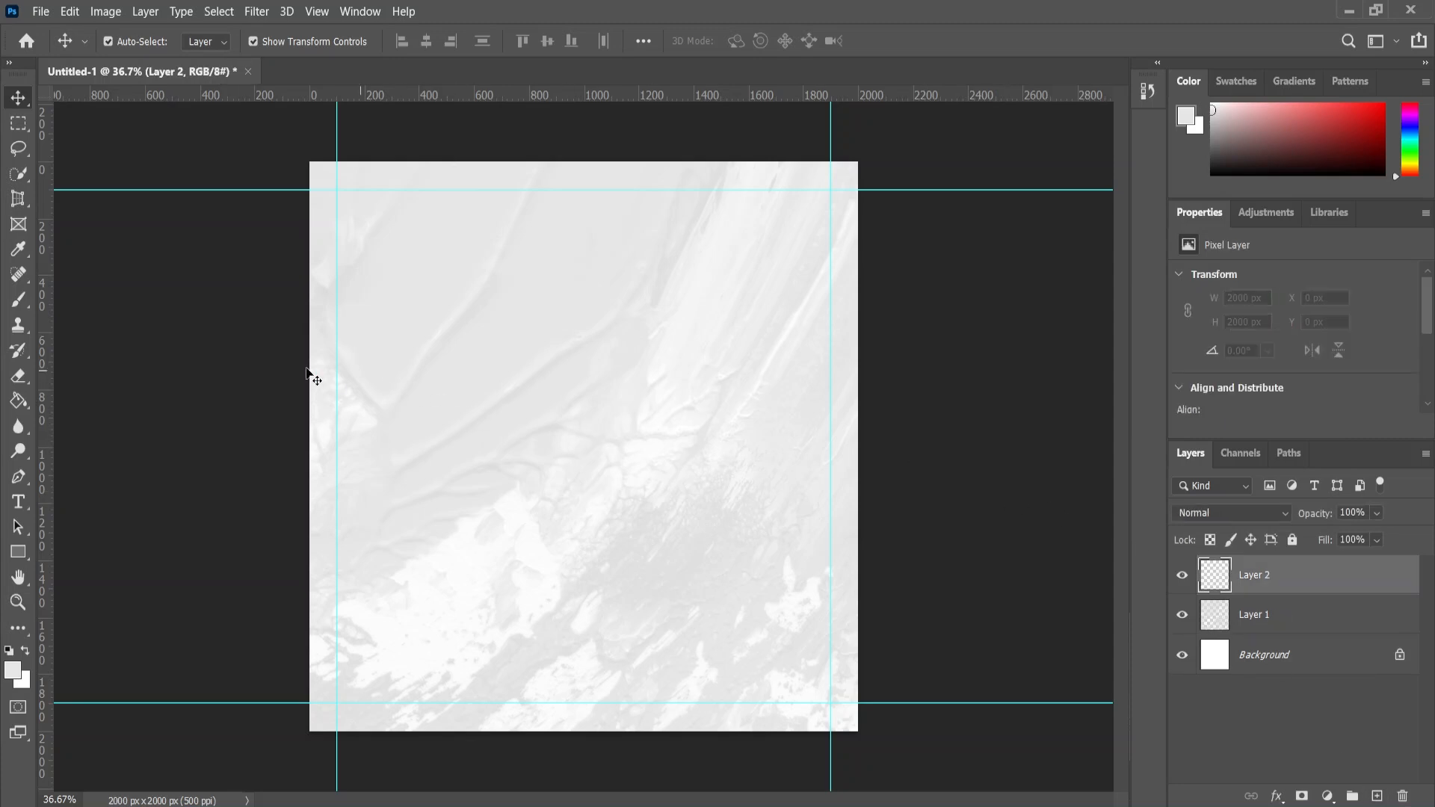
{"action": "left_click", "coordinate": [18, 299]}
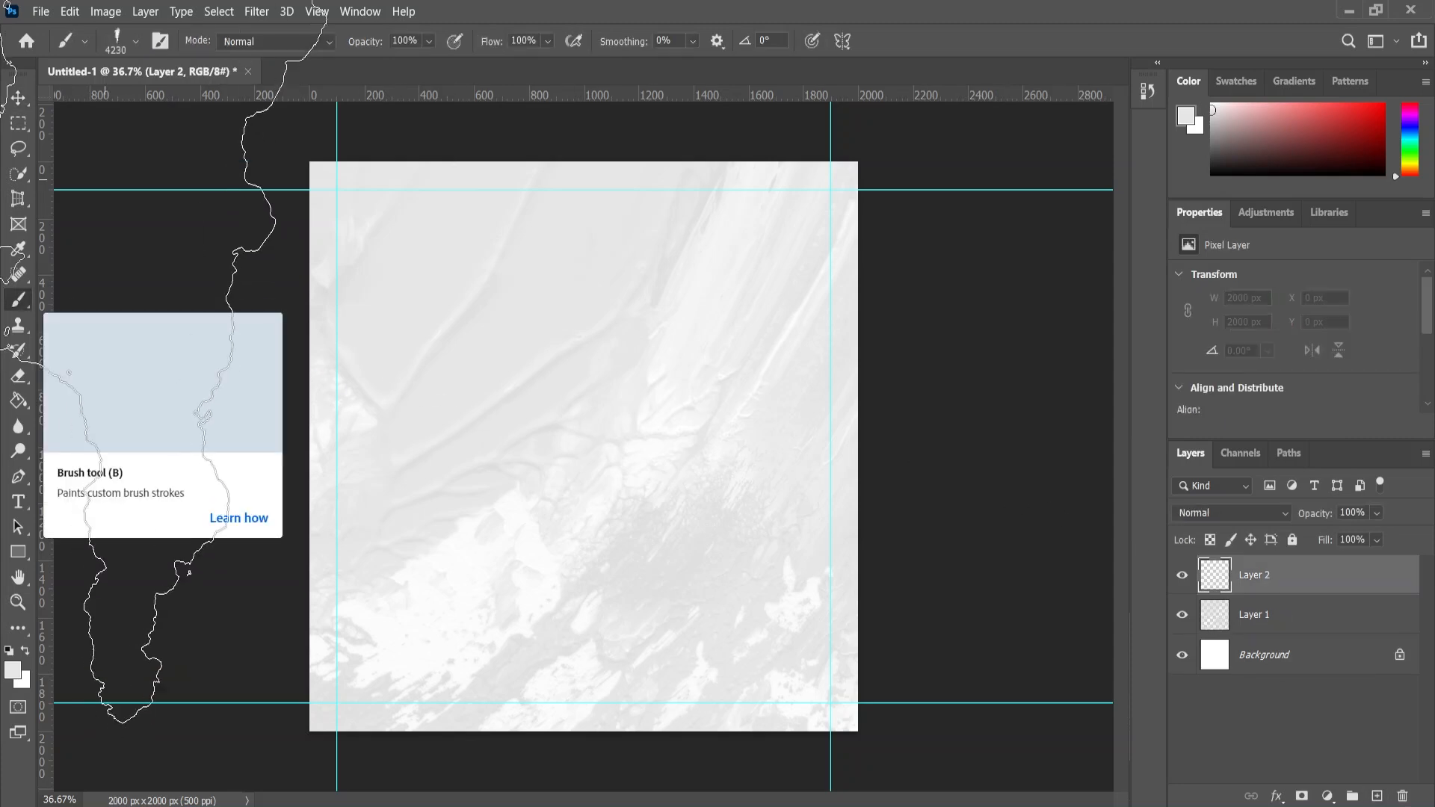
{"action": "left_click", "coordinate": [136, 42]}
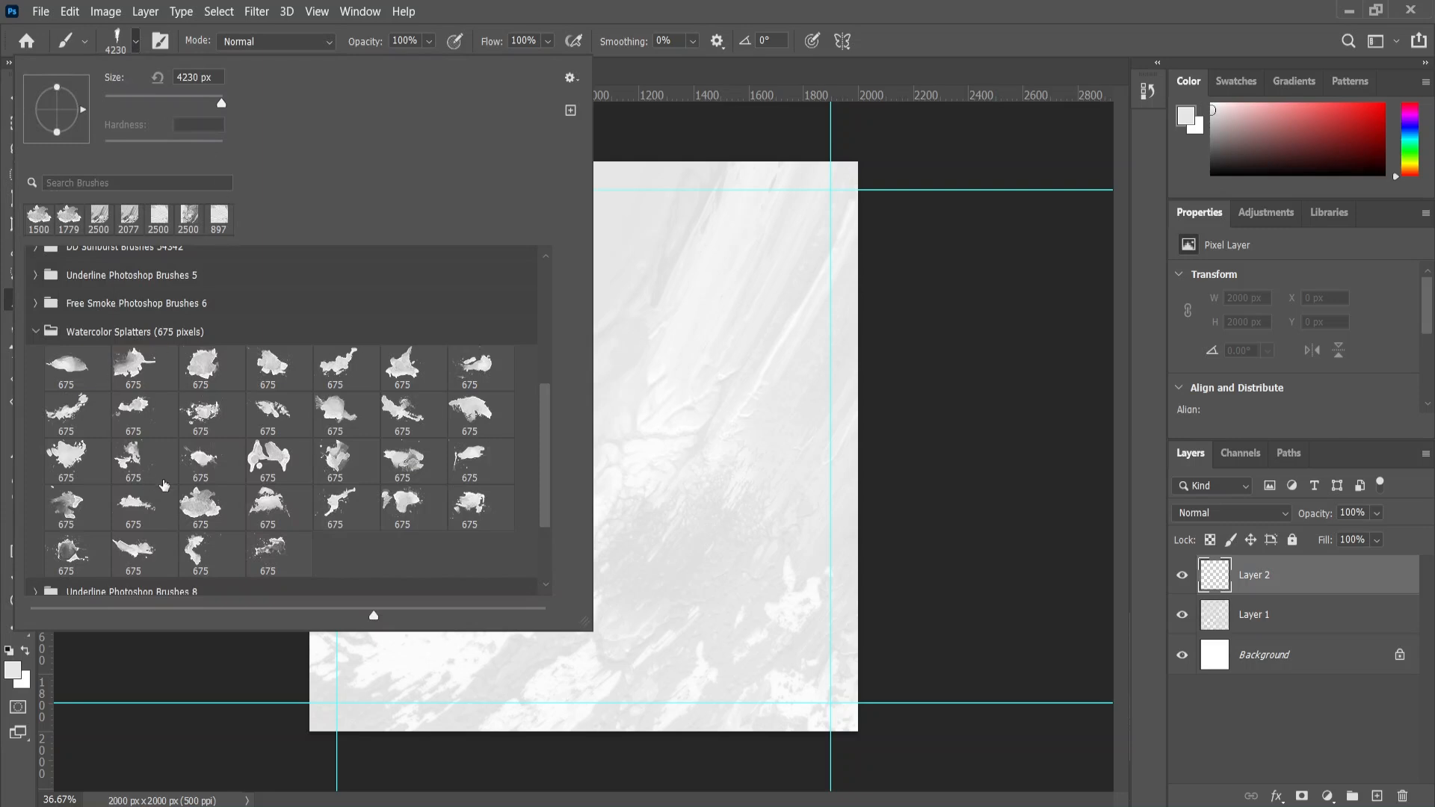
{"action": "left_click", "coordinate": [207, 502]}
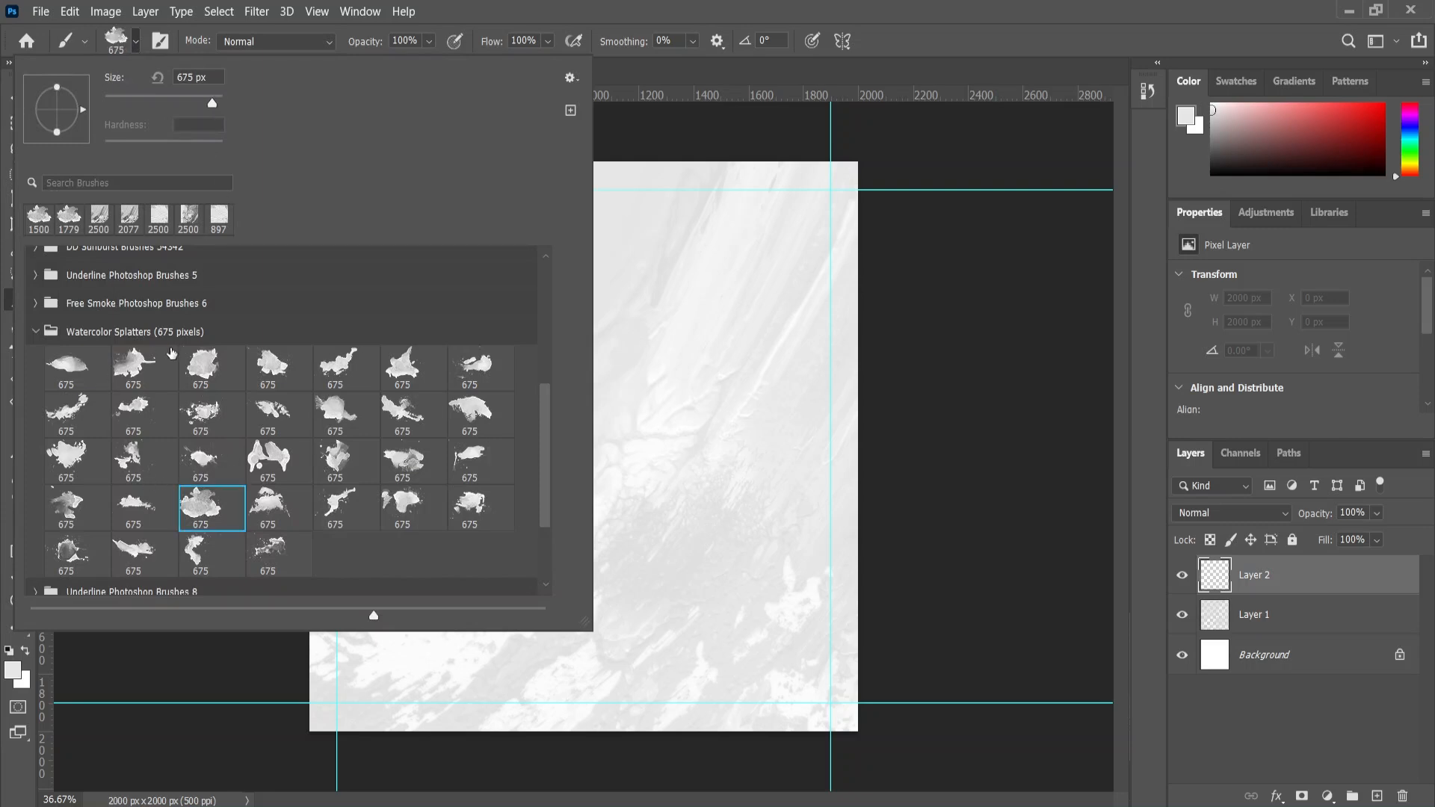
{"action": "left_click", "coordinate": [547, 6]}
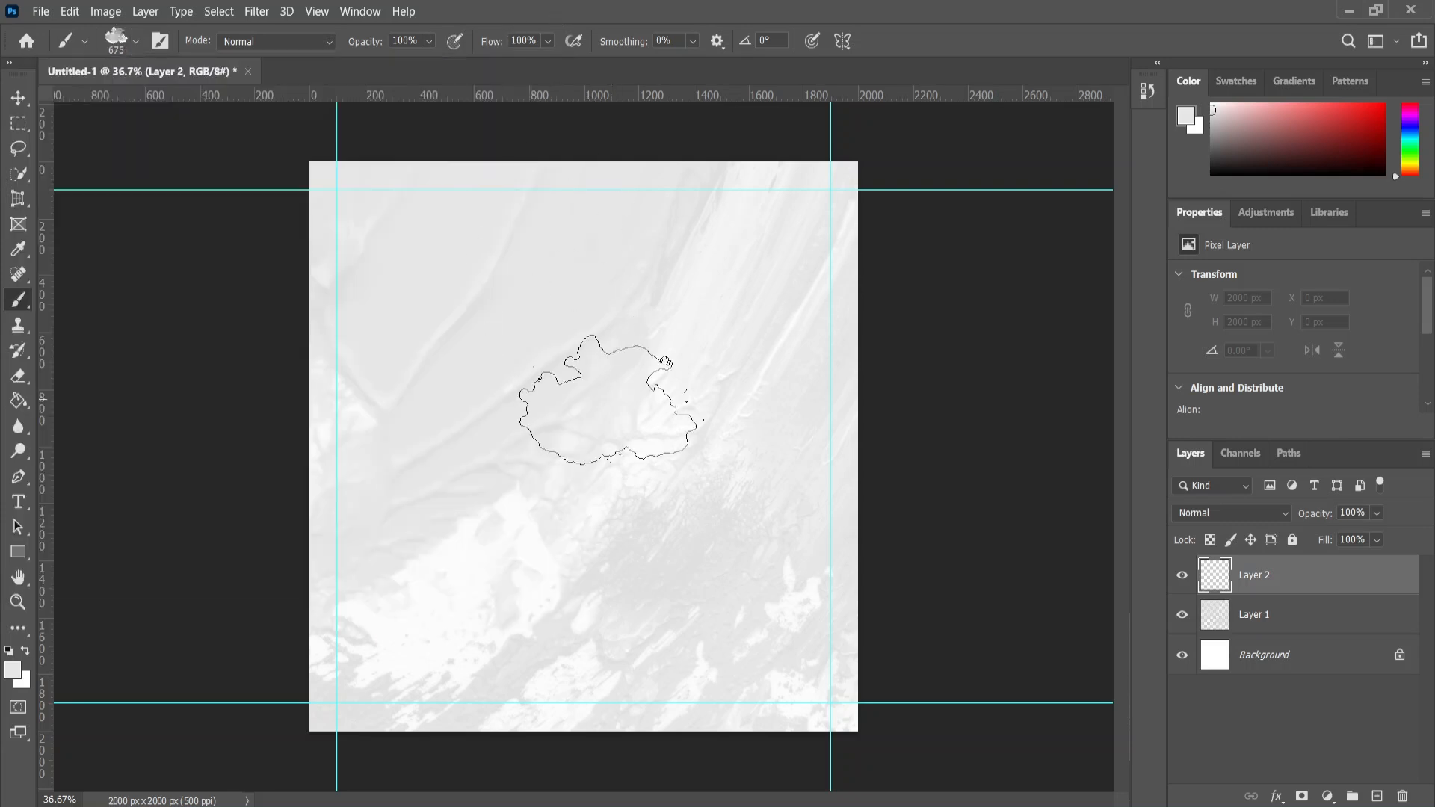
{"action": "mouse_move", "coordinate": [611, 399]}
{"action": "left_mouse_down"}
{"action": "mouse_move", "coordinate": [641, 396]}
{"action": "mouse_move", "coordinate": [641, 299]}
{"action": "mouse_move", "coordinate": [663, 580]}
{"action": "mouse_move", "coordinate": [711, 576]}
{"action": "left_mouse_up"}
{"action": "left_click_drag", "start_coordinate": [581, 405], "coordinate": [716, 407]}
{"action": "left_click_drag", "start_coordinate": [584, 404], "coordinate": [585, 405]}
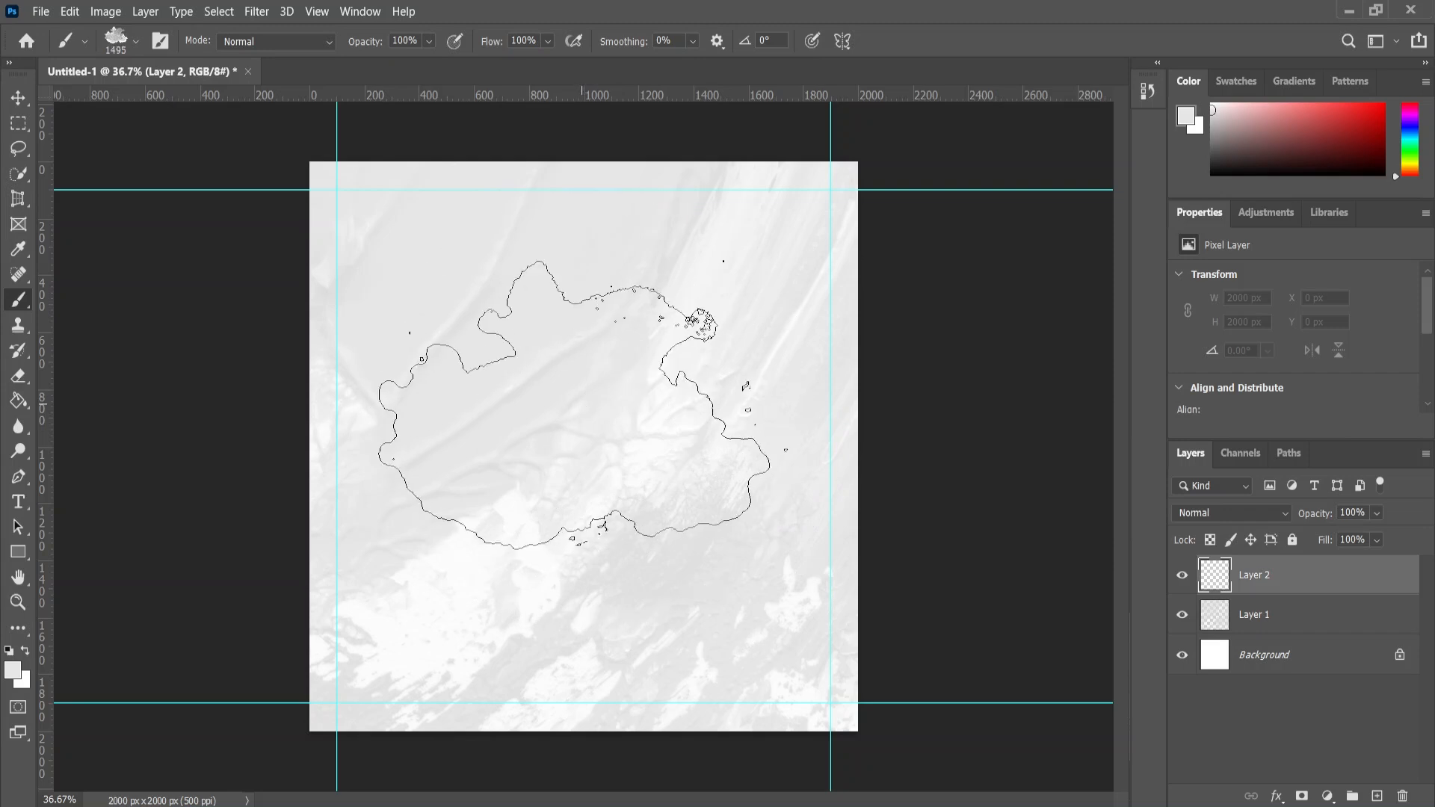
Step: Set the foreground color to black (#000000) and stamp one splatter, about 1496 × 1020 px, slightly above the canvas center
{"action": "left_click", "coordinate": [11, 671]}
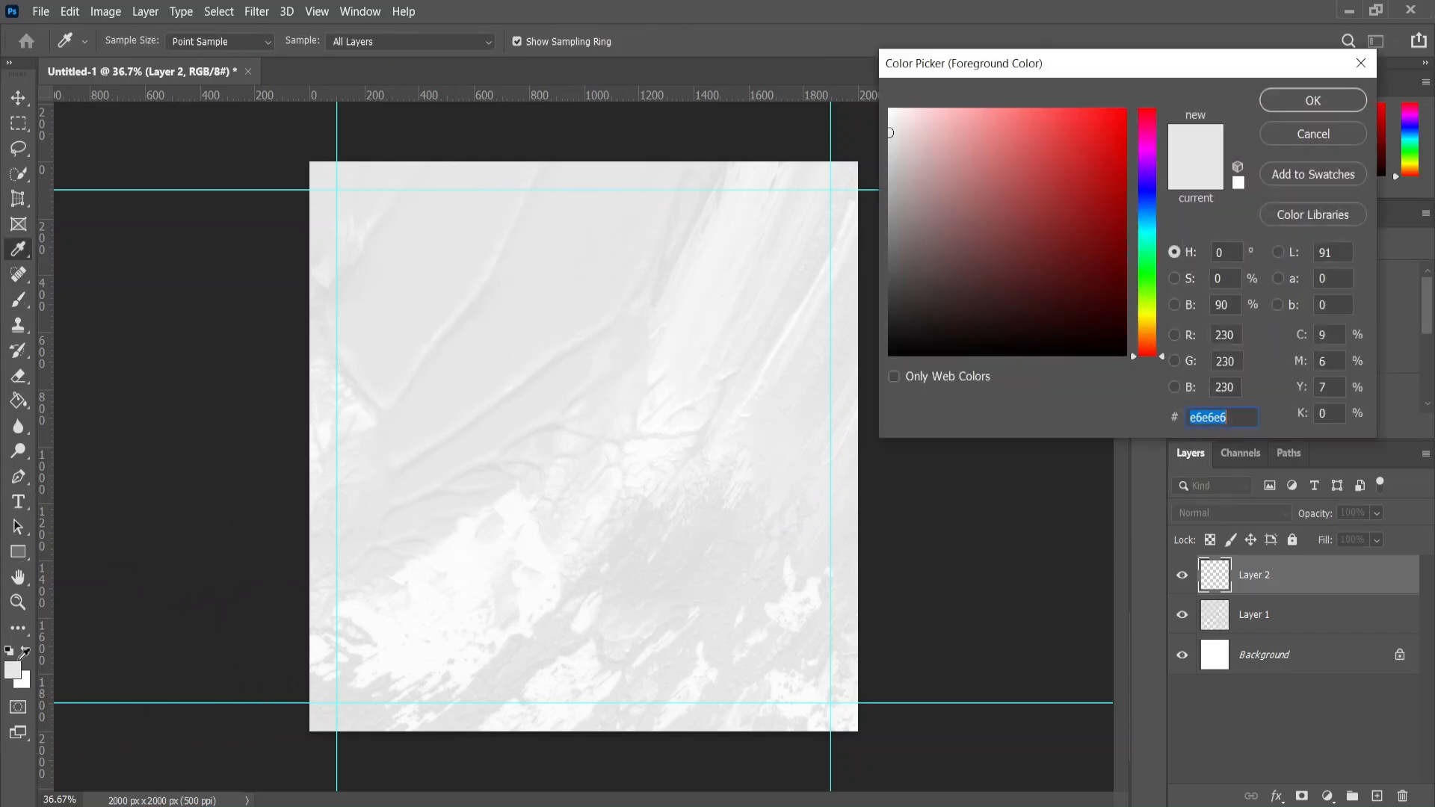
{"action": "left_click_drag", "start_coordinate": [976, 261], "coordinate": [869, 401]}
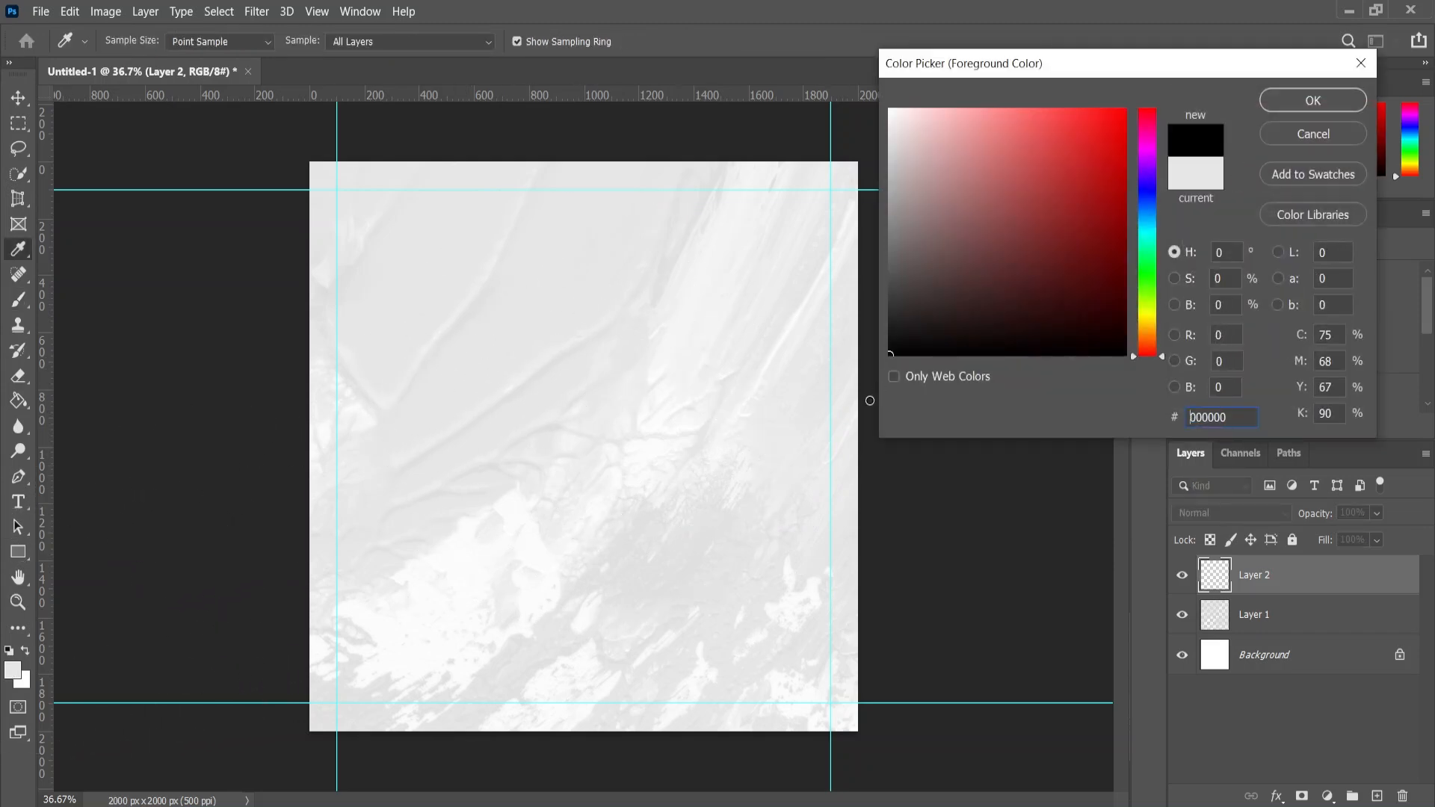
{"action": "left_click", "coordinate": [1293, 102]}
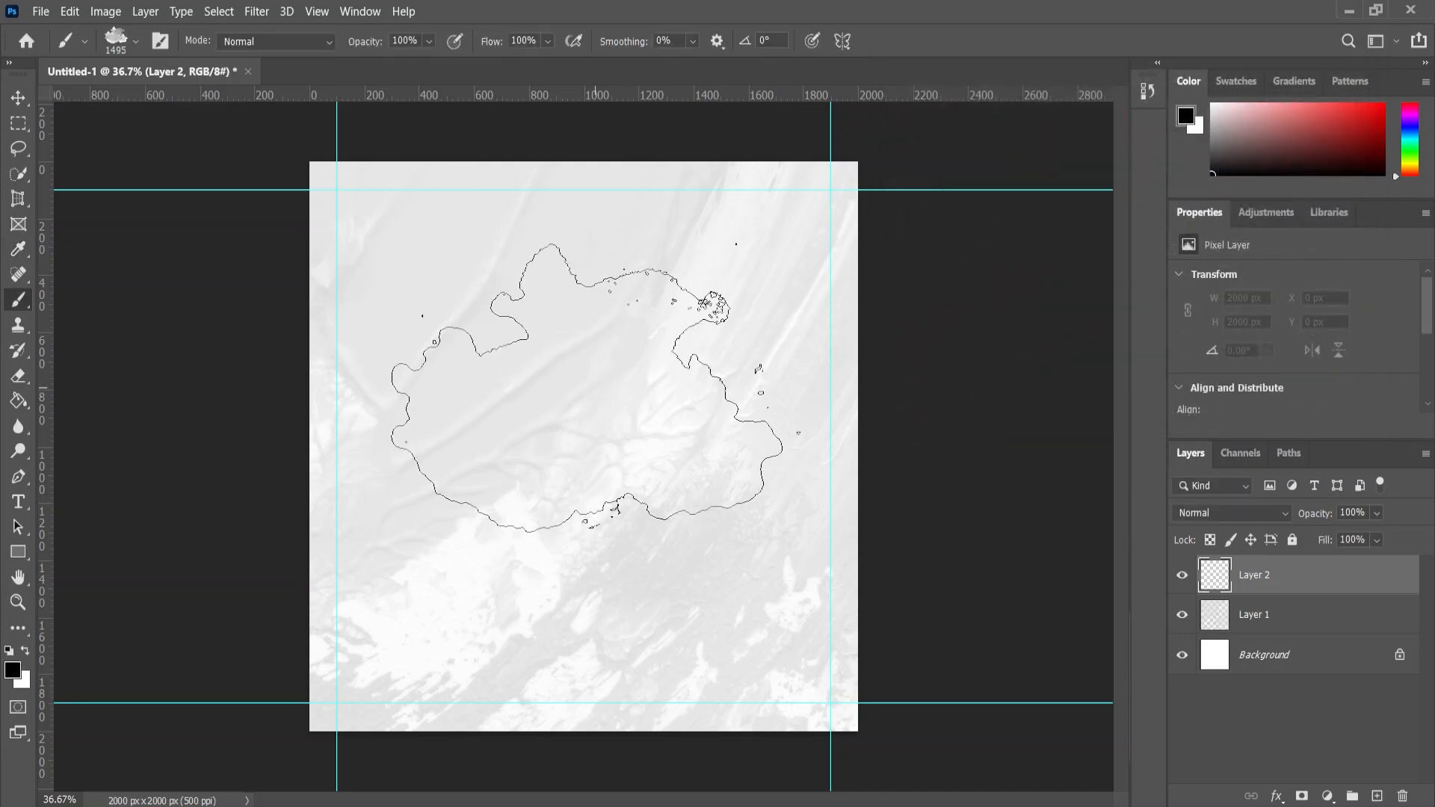
{"action": "left_click", "coordinate": [589, 387]}
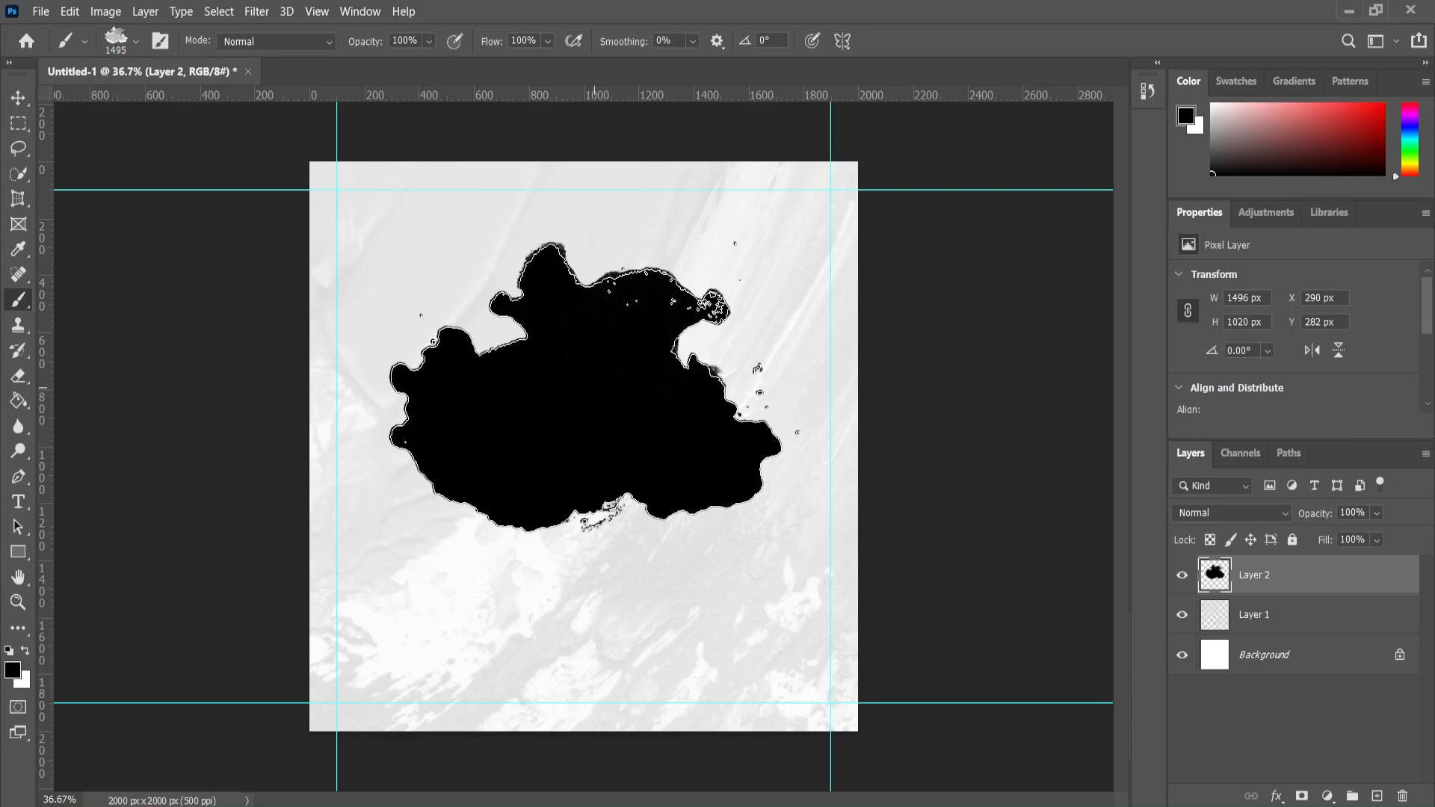
{"action": "left_click", "coordinate": [19, 98]}
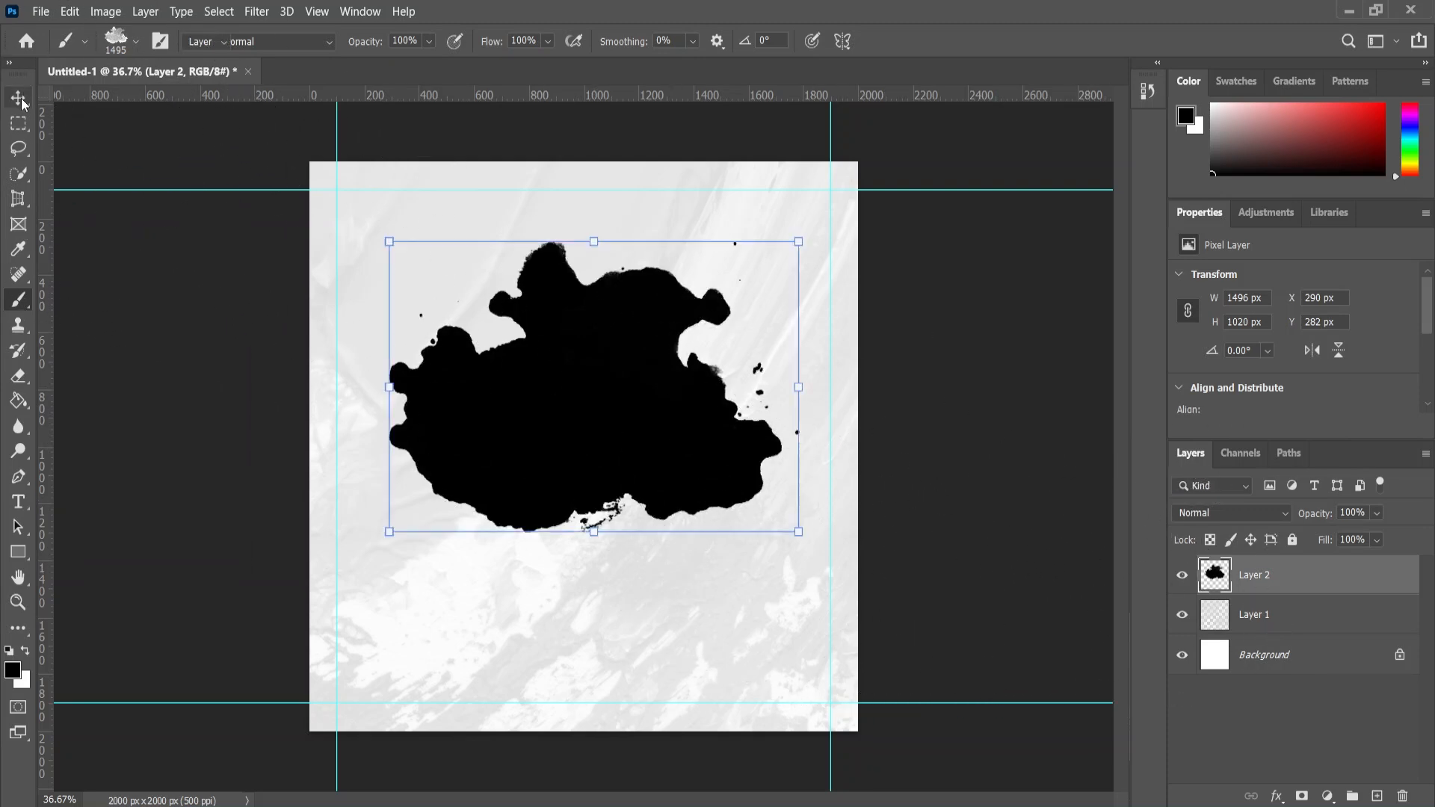
{"action": "left_click", "coordinate": [963, 429]}
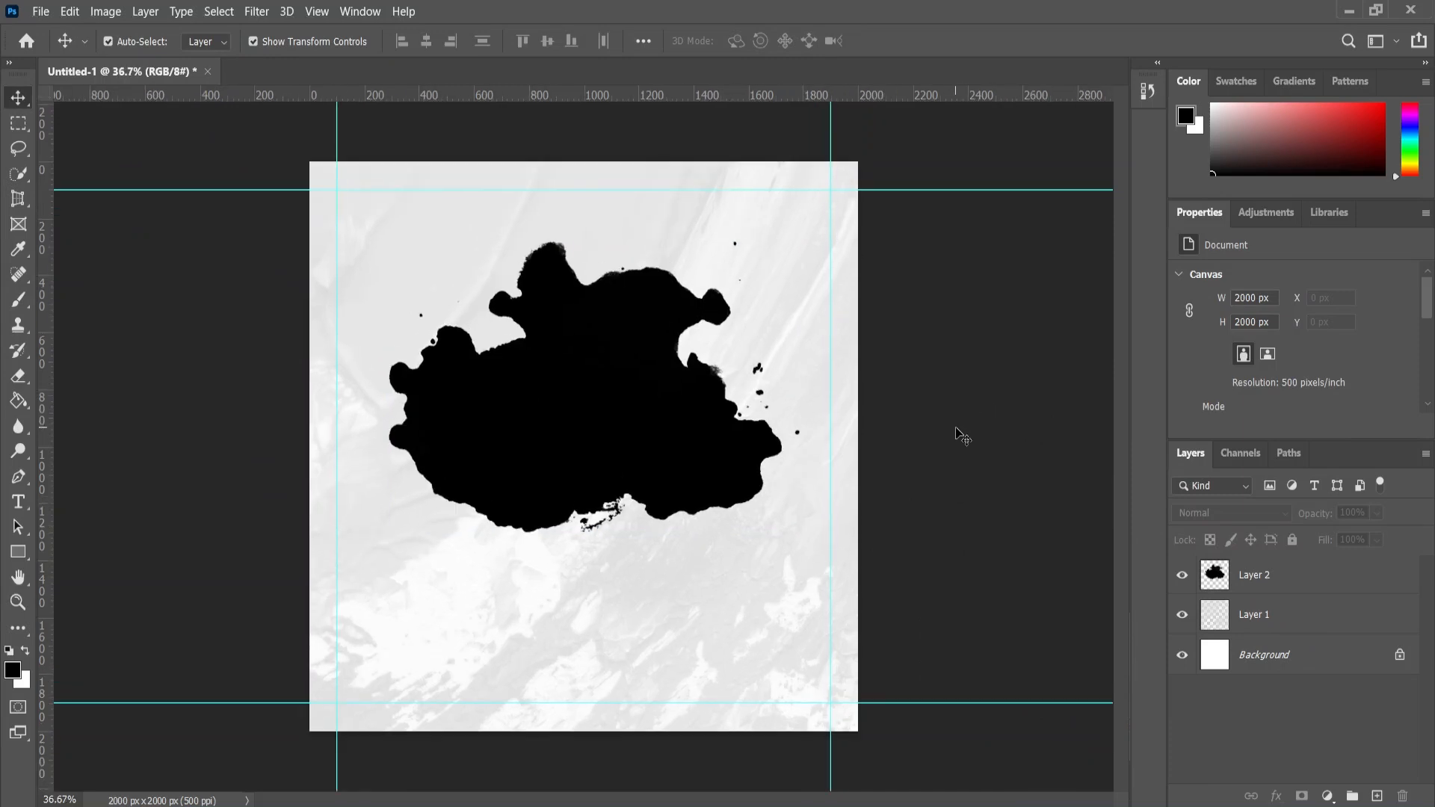
Step: Place the kelvin-t-AcA8moIiD3g-unsplash pizza photo above the splatter and move it up to about Y 871 px
{"action": "left_click", "coordinate": [1313, 583]}
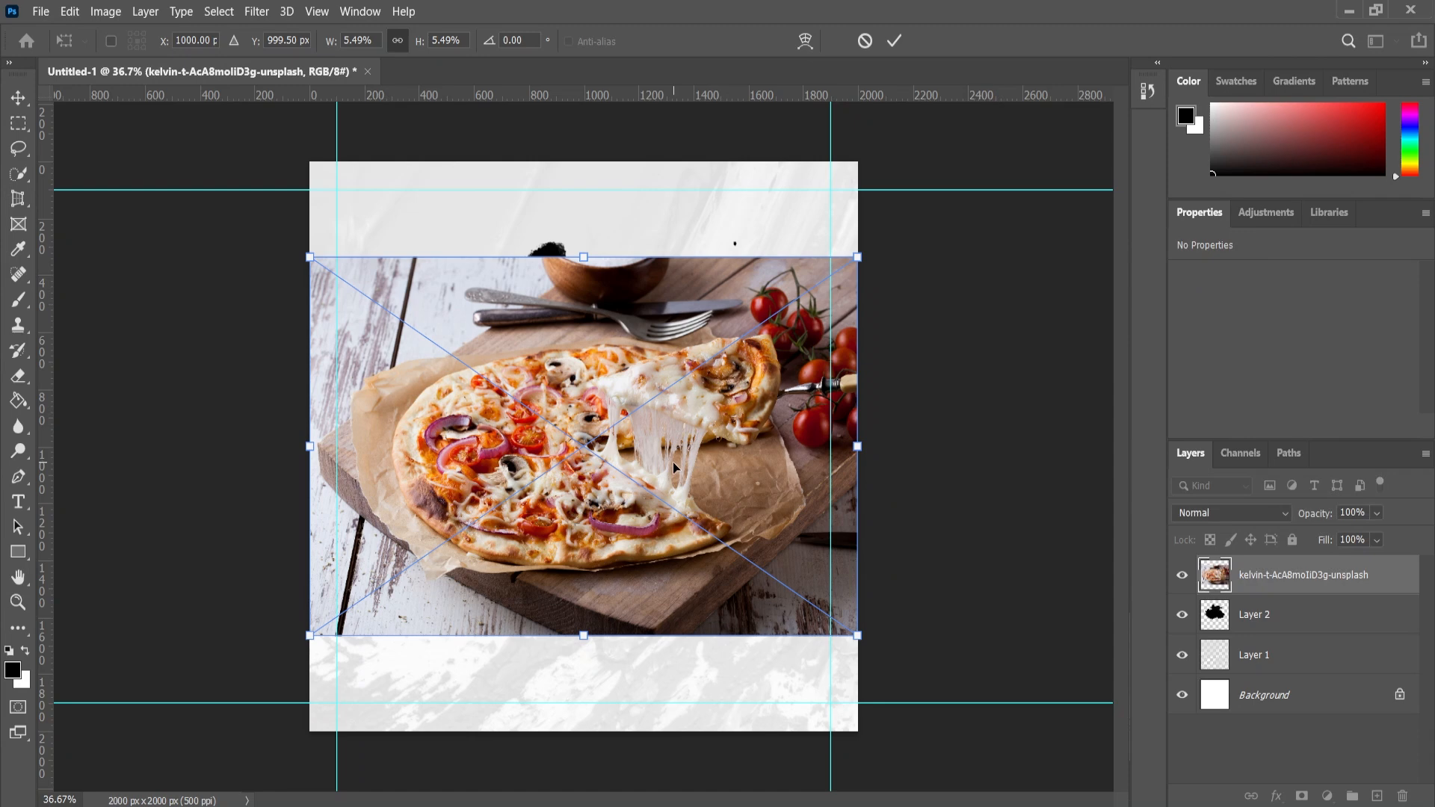
{"action": "left_click_drag", "start_coordinate": [674, 468], "coordinate": [675, 428]}
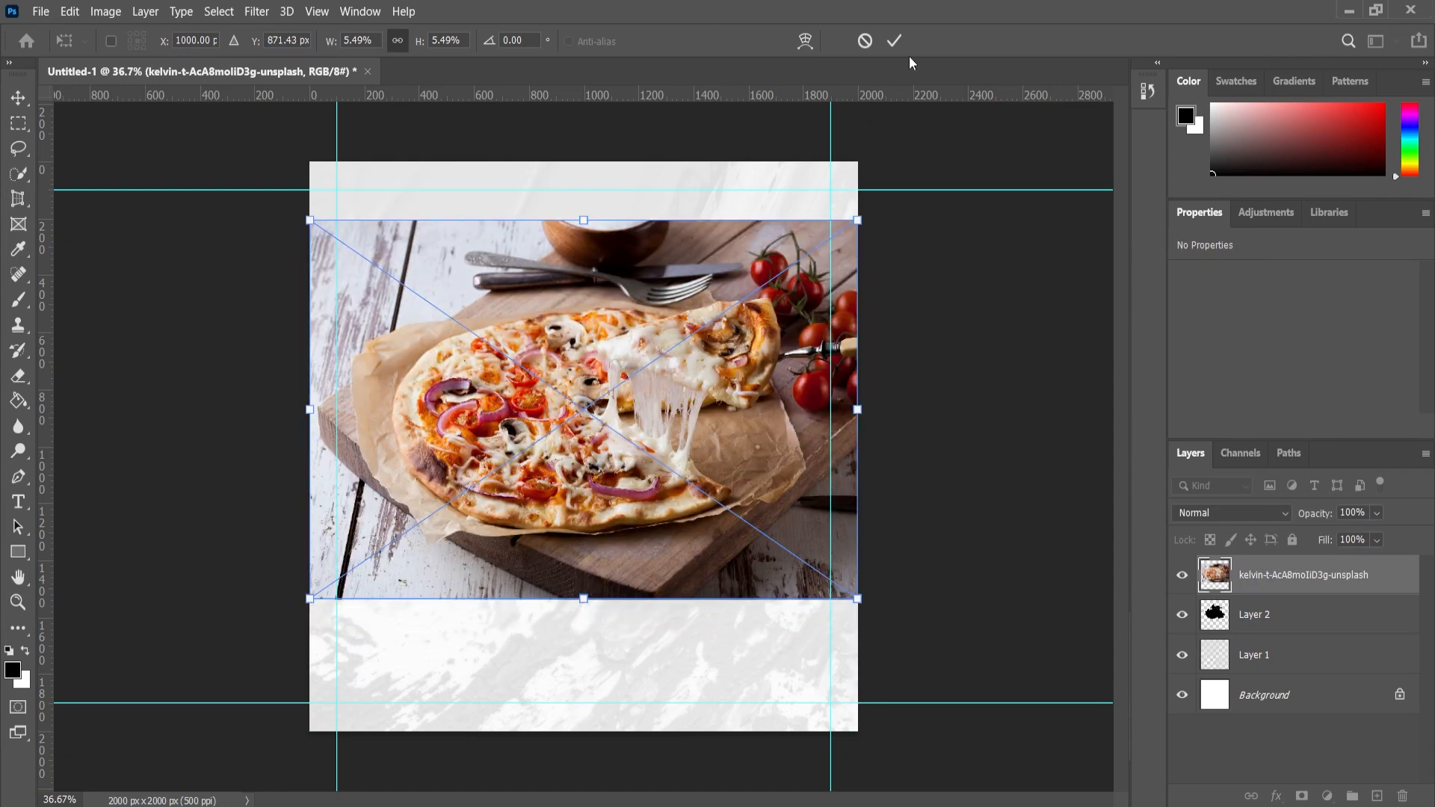
{"action": "left_click", "coordinate": [895, 41]}
Step: Clip the pizza photo to the black splatter layer and shift it slightly up and left within the shape
{"action": "right_click", "coordinate": [1230, 588]}
{"action": "left_click", "coordinate": [1142, 435]}
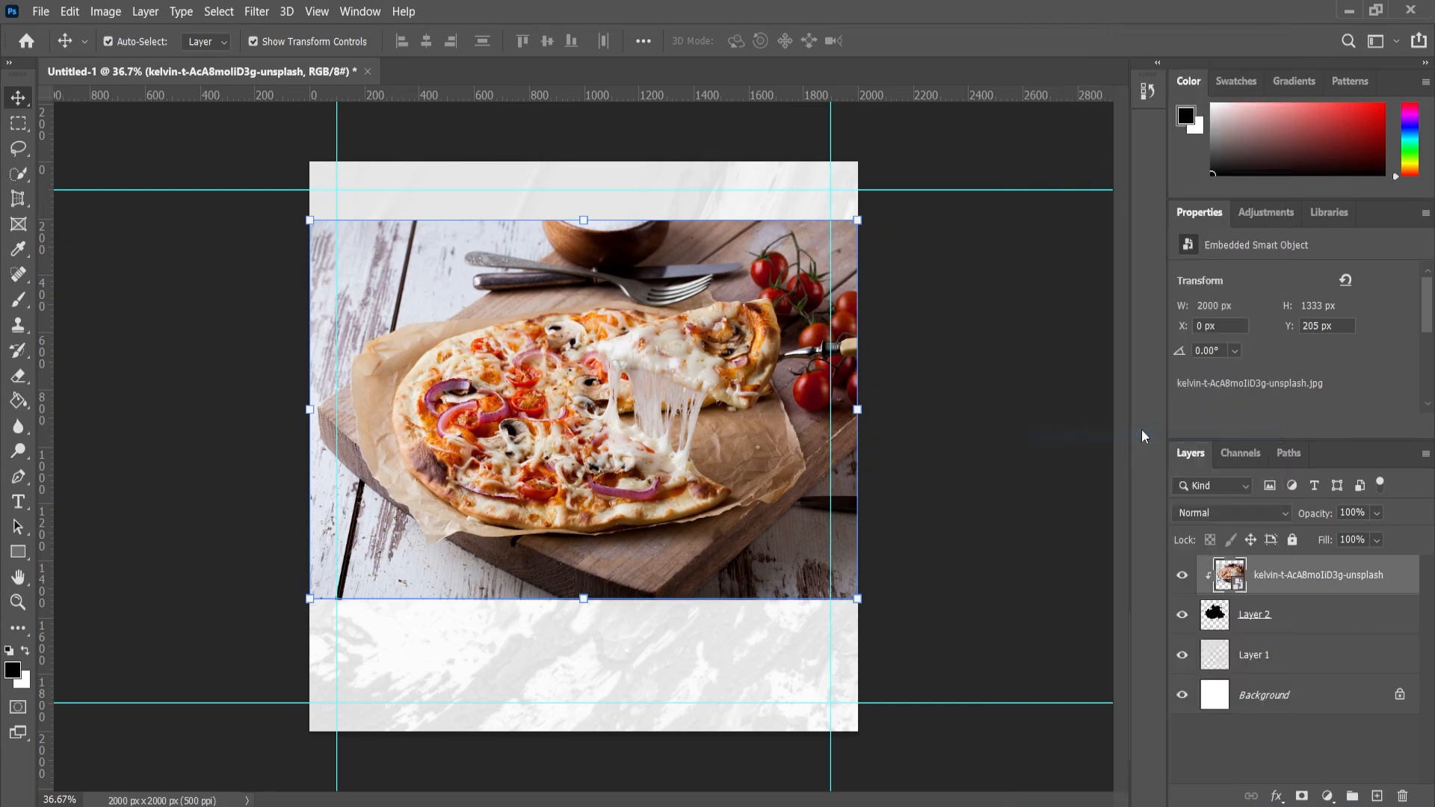
{"action": "mouse_move", "coordinate": [668, 427]}
{"action": "left_mouse_down"}
{"action": "mouse_move", "coordinate": [641, 378]}
{"action": "mouse_move", "coordinate": [650, 412]}
{"action": "left_mouse_up"}
{"action": "left_click", "coordinate": [1097, 462]}
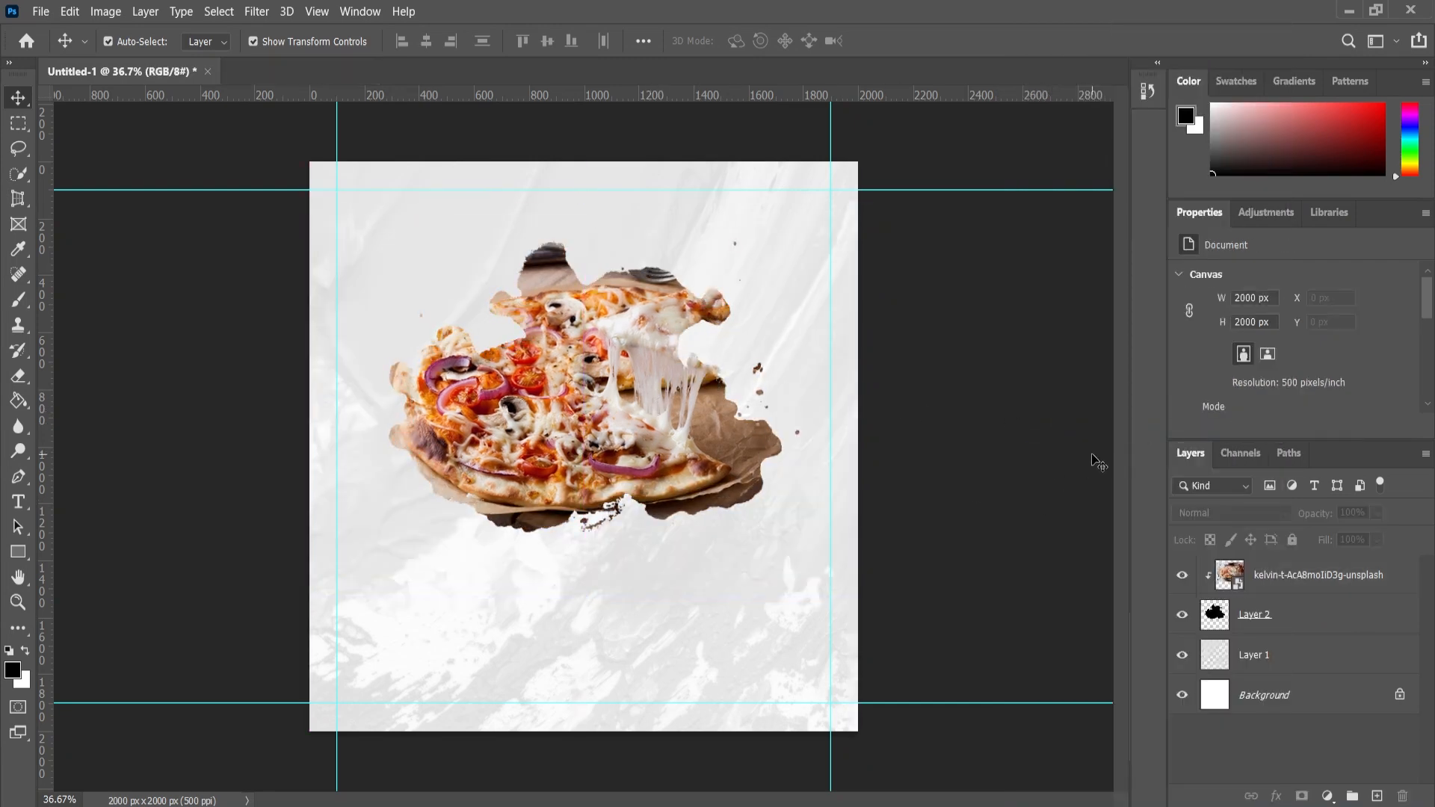
Step: Apply a Bevel & Emboss effect to the black splatter layer beneath the clipped pizza photo
{"action": "scroll", "coordinate": [907, 453], "scroll_direction": "down", "scroll_amount": 1}
{"action": "scroll", "coordinate": [908, 455], "scroll_direction": "up", "scroll_amount": 1}
{"action": "left_click", "coordinate": [1260, 620]}
{"action": "right_click", "coordinate": [1262, 621]}
{"action": "left_click", "coordinate": [1077, 23]}
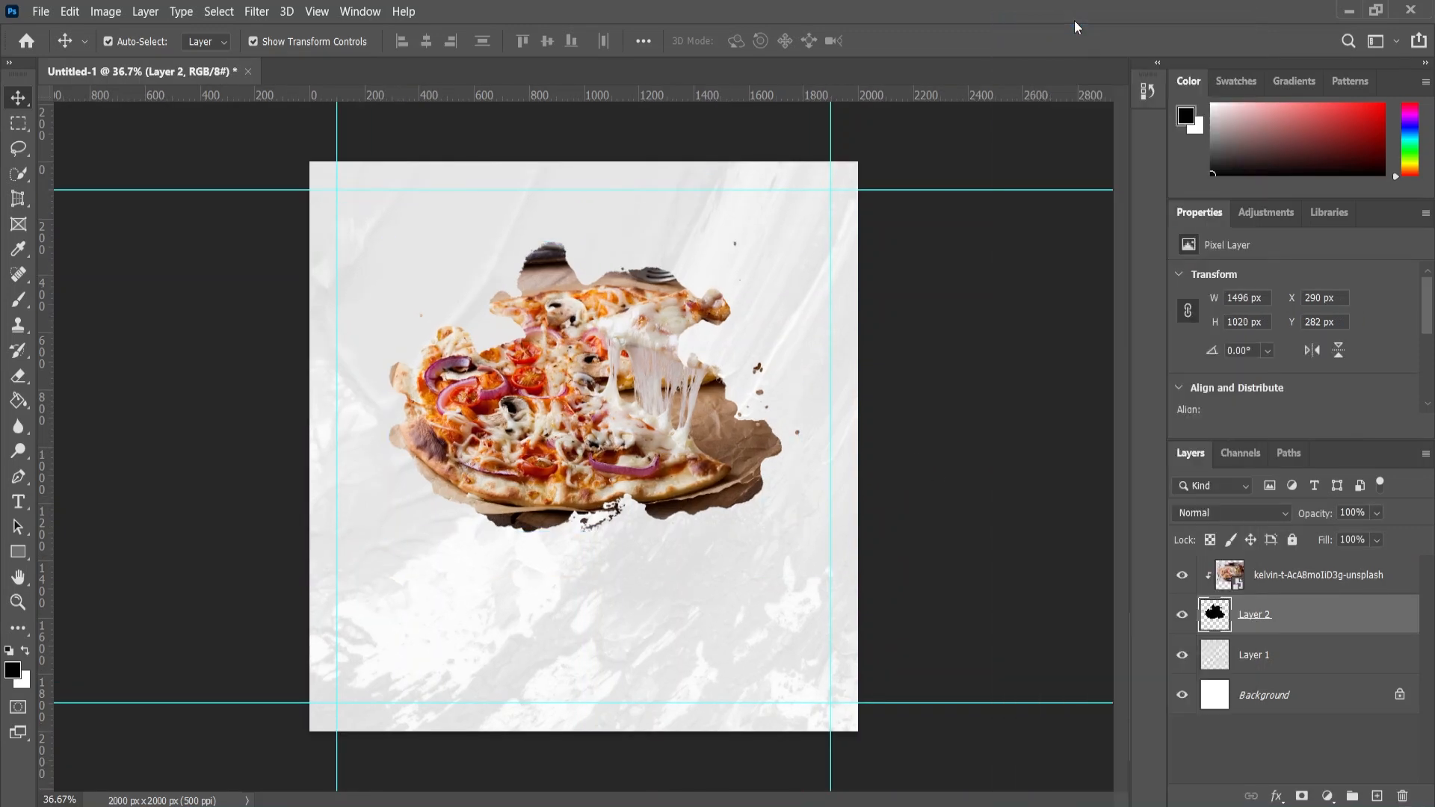
{"action": "left_click", "coordinate": [716, 233]}
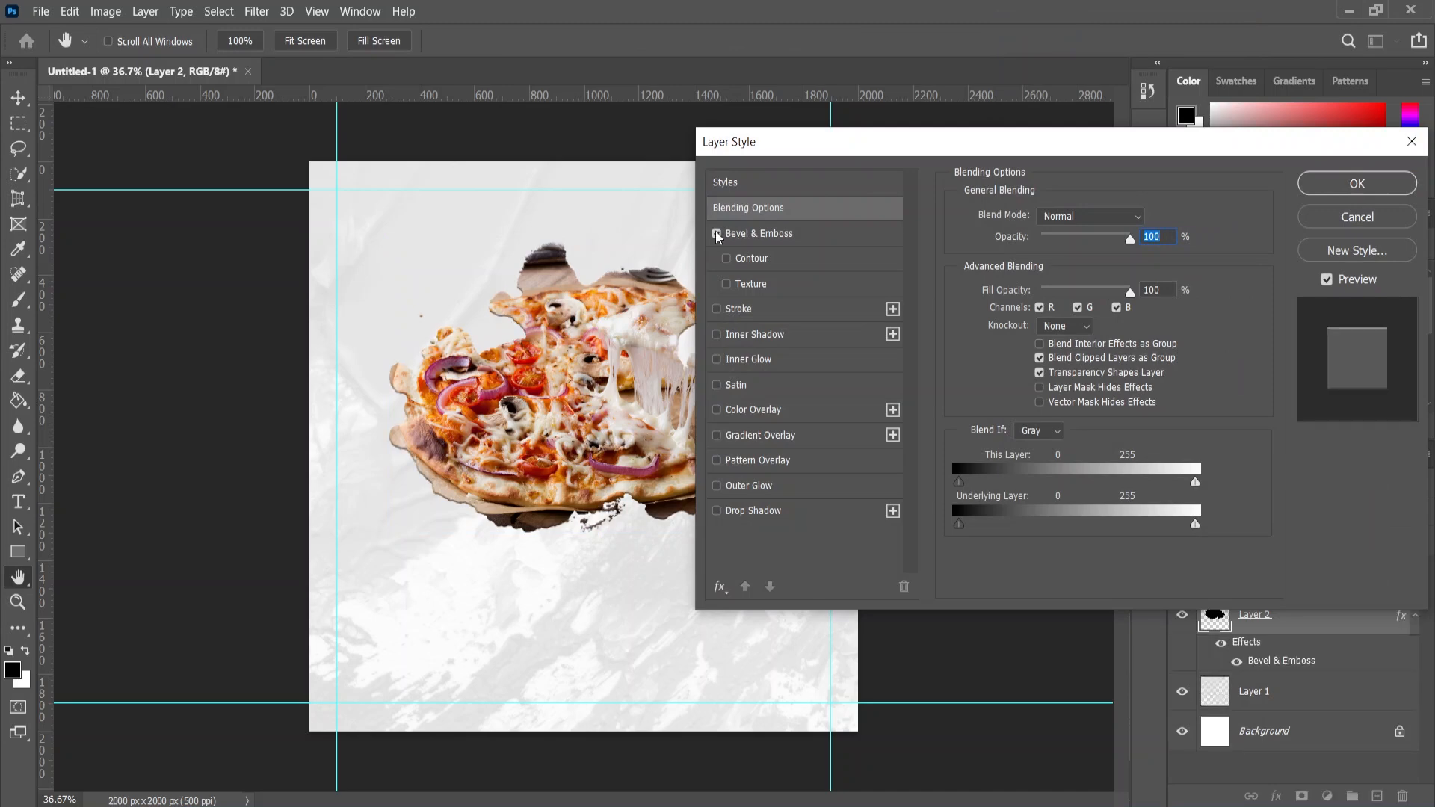
Step: Add a drop shadow to the splatter layer with its distance set to 42 px
{"action": "left_click", "coordinate": [732, 512]}
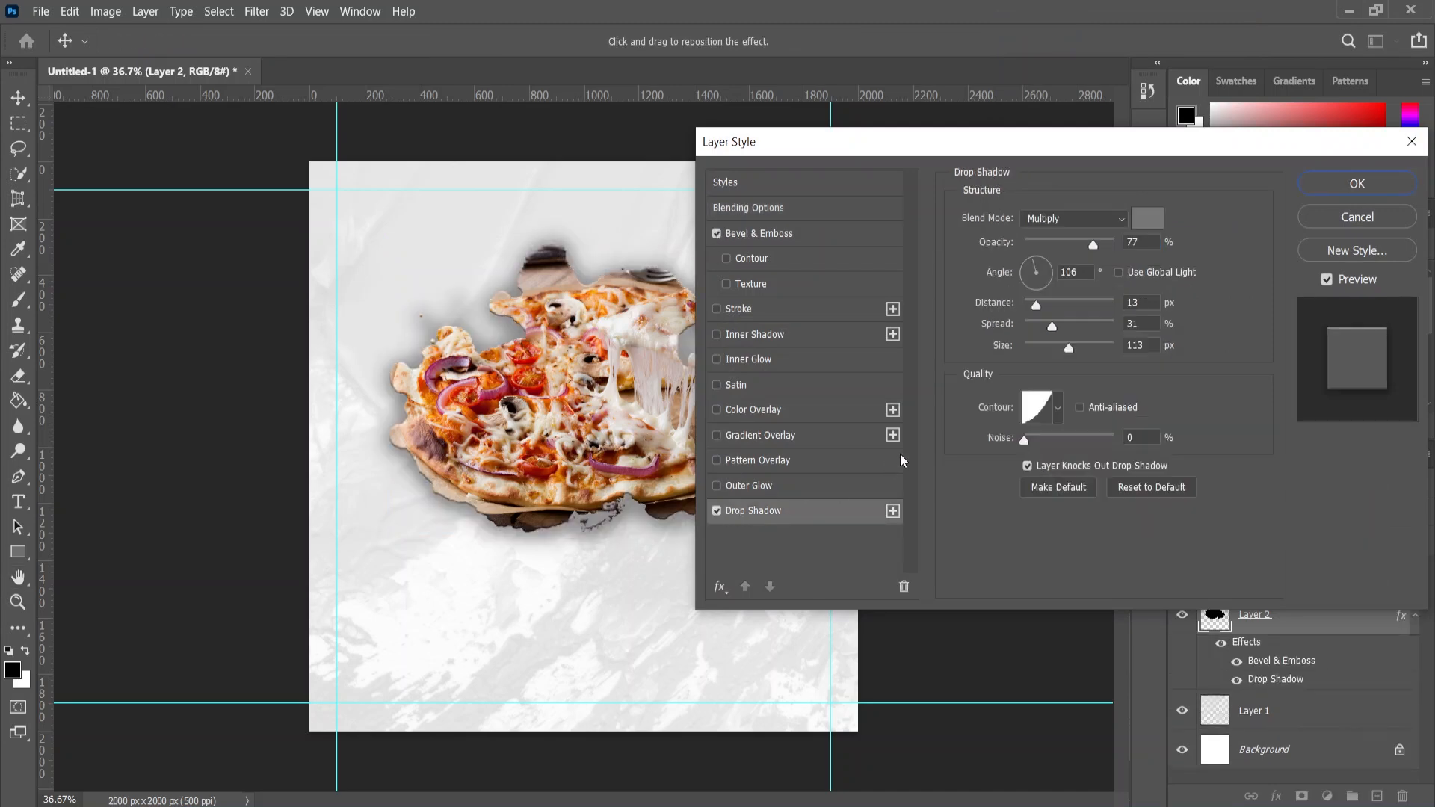
{"action": "left_click_drag", "start_coordinate": [1039, 307], "coordinate": [1068, 301]}
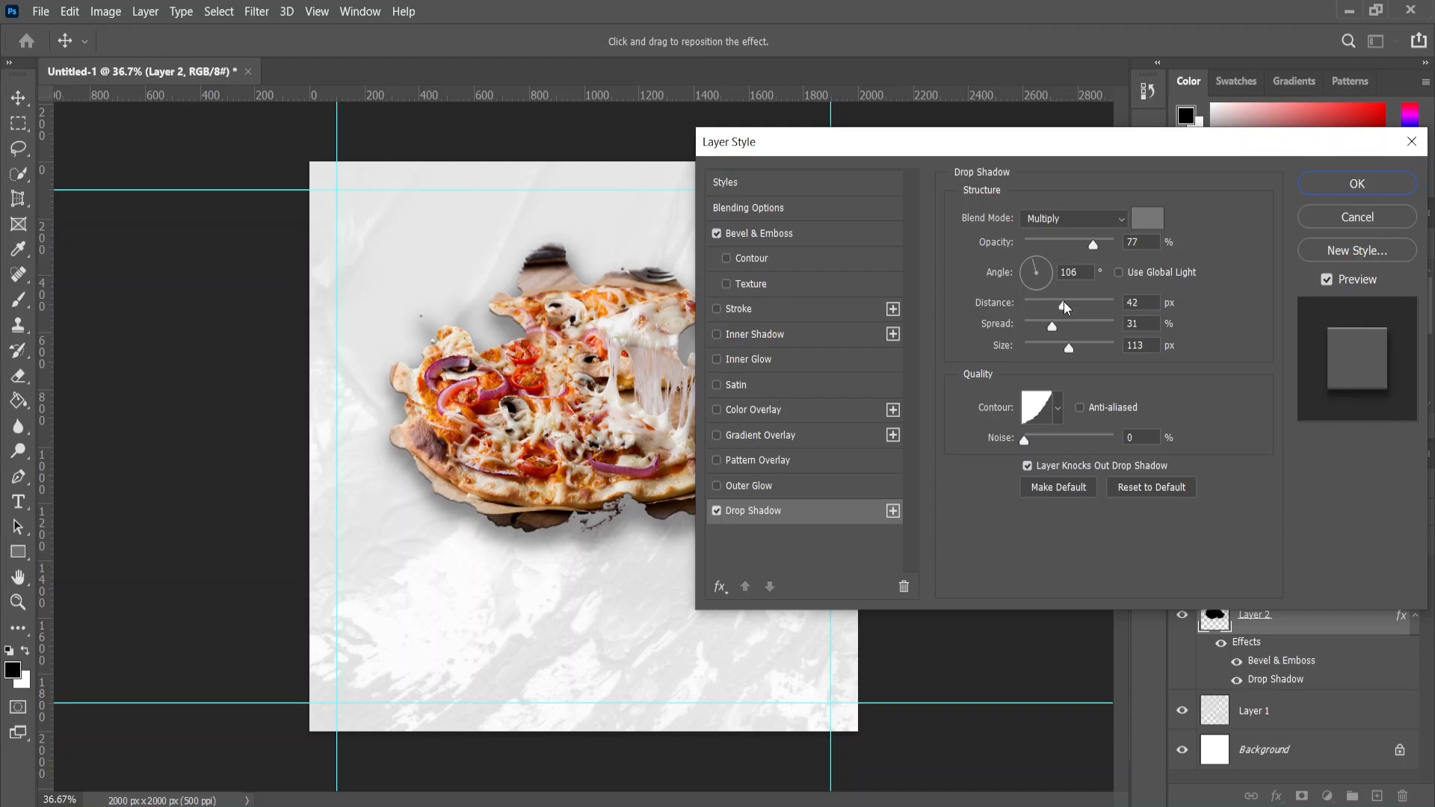
{"action": "left_click", "coordinate": [1359, 185]}
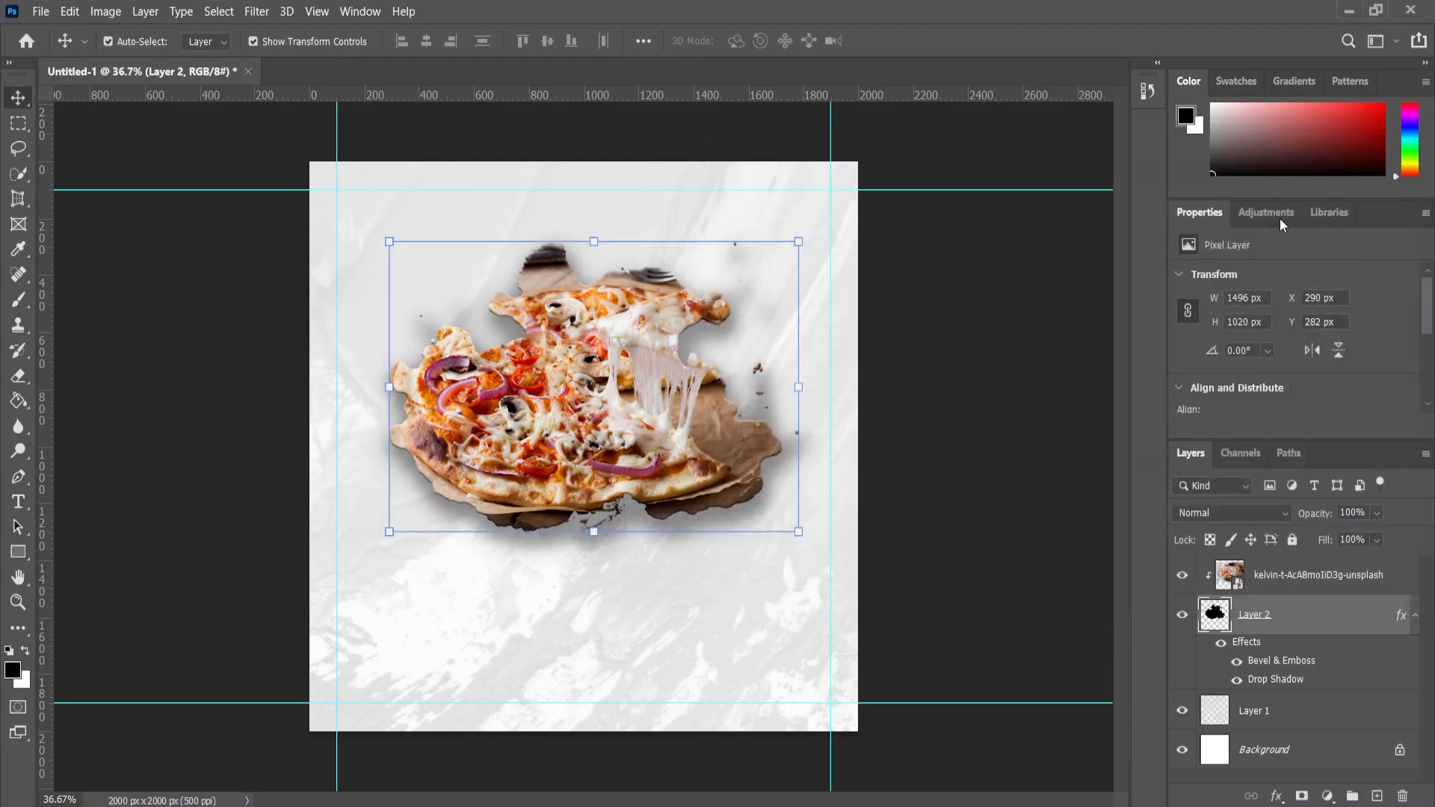
{"action": "left_click", "coordinate": [966, 364]}
{"action": "scroll", "coordinate": [962, 366], "scroll_direction": "up", "scroll_amount": 2}
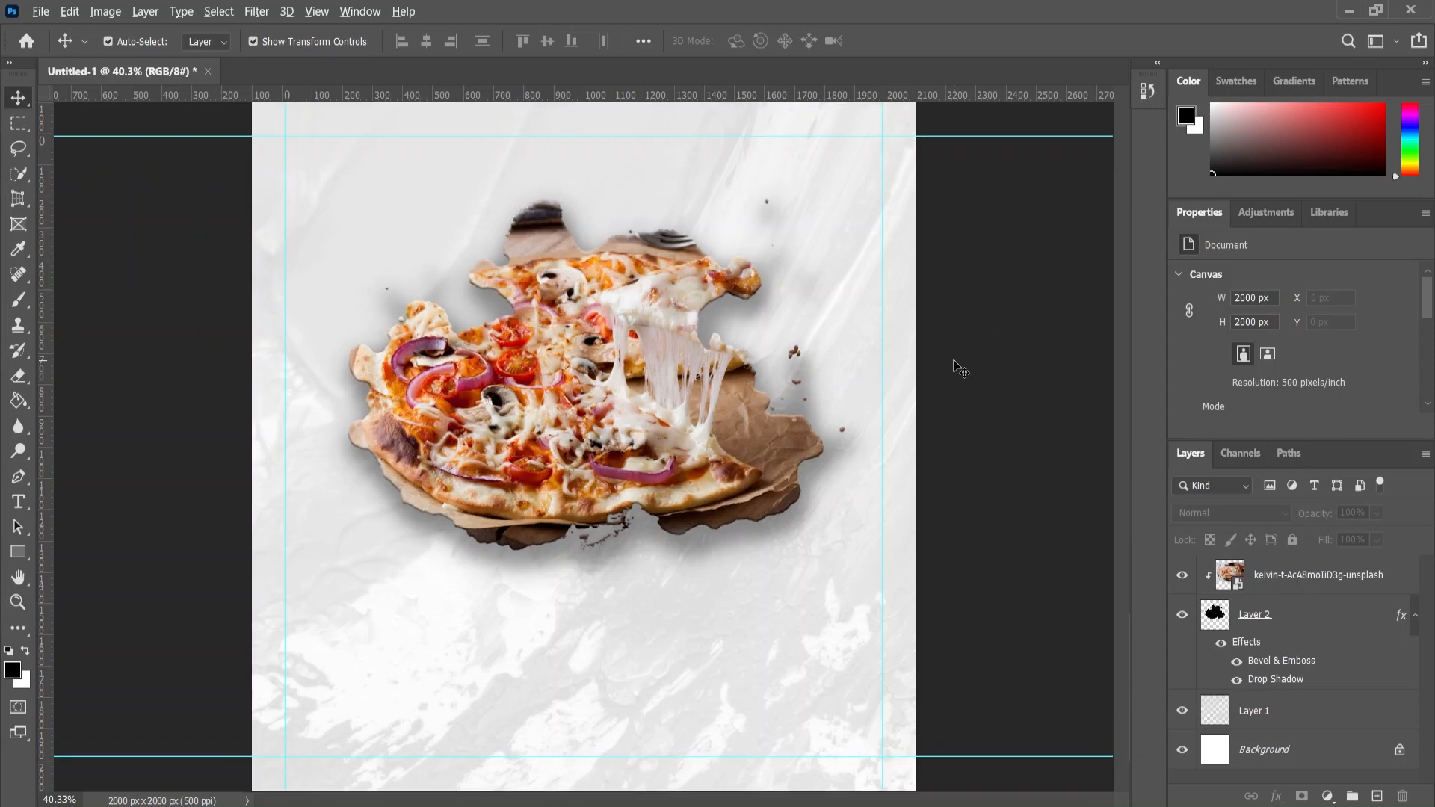
Step: Draw a text box about 1584 × 553 px over the pizza's lower part, with 16 pt text and Auto leading
{"action": "left_click", "coordinate": [11, 501]}
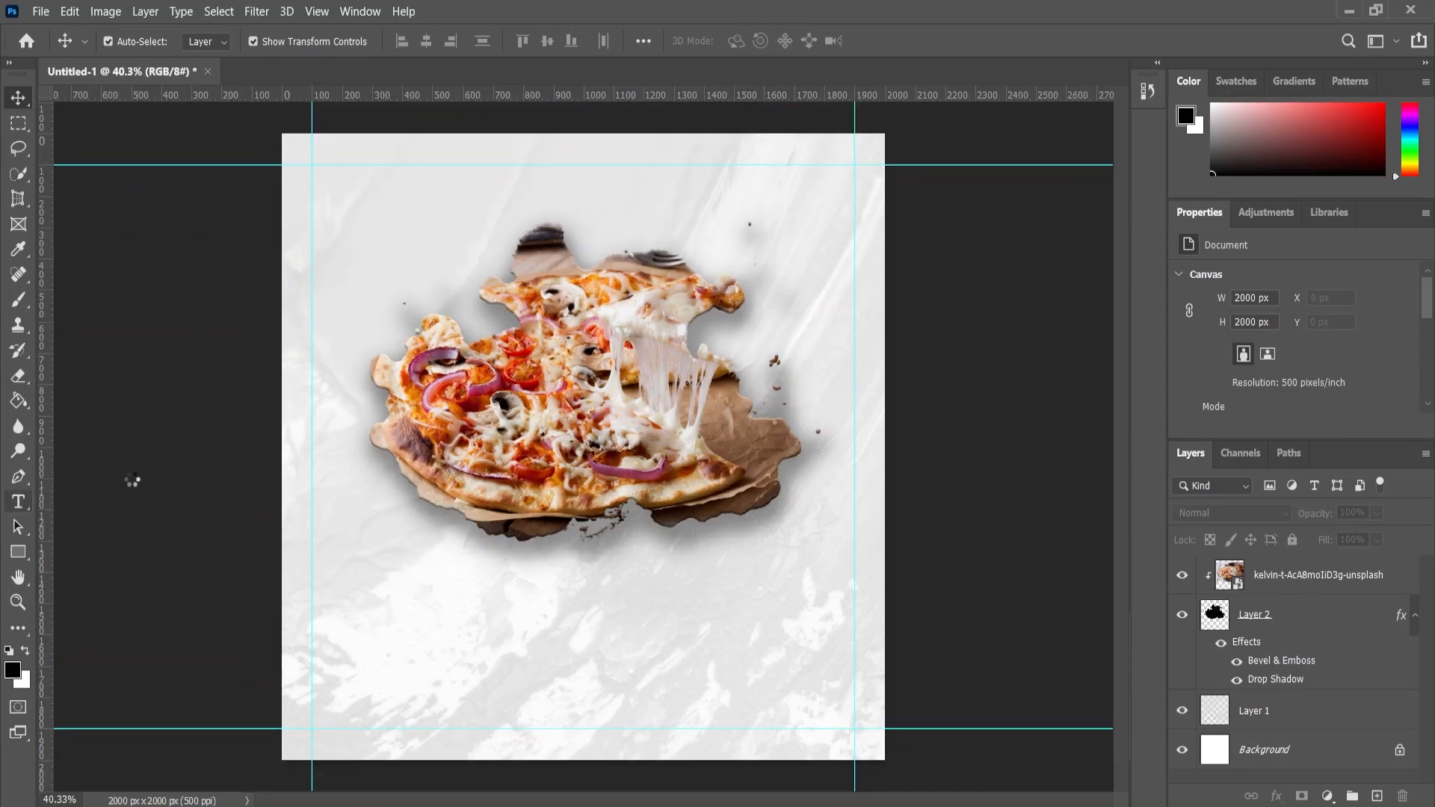
{"action": "left_click_drag", "start_coordinate": [369, 457], "coordinate": [828, 633]}
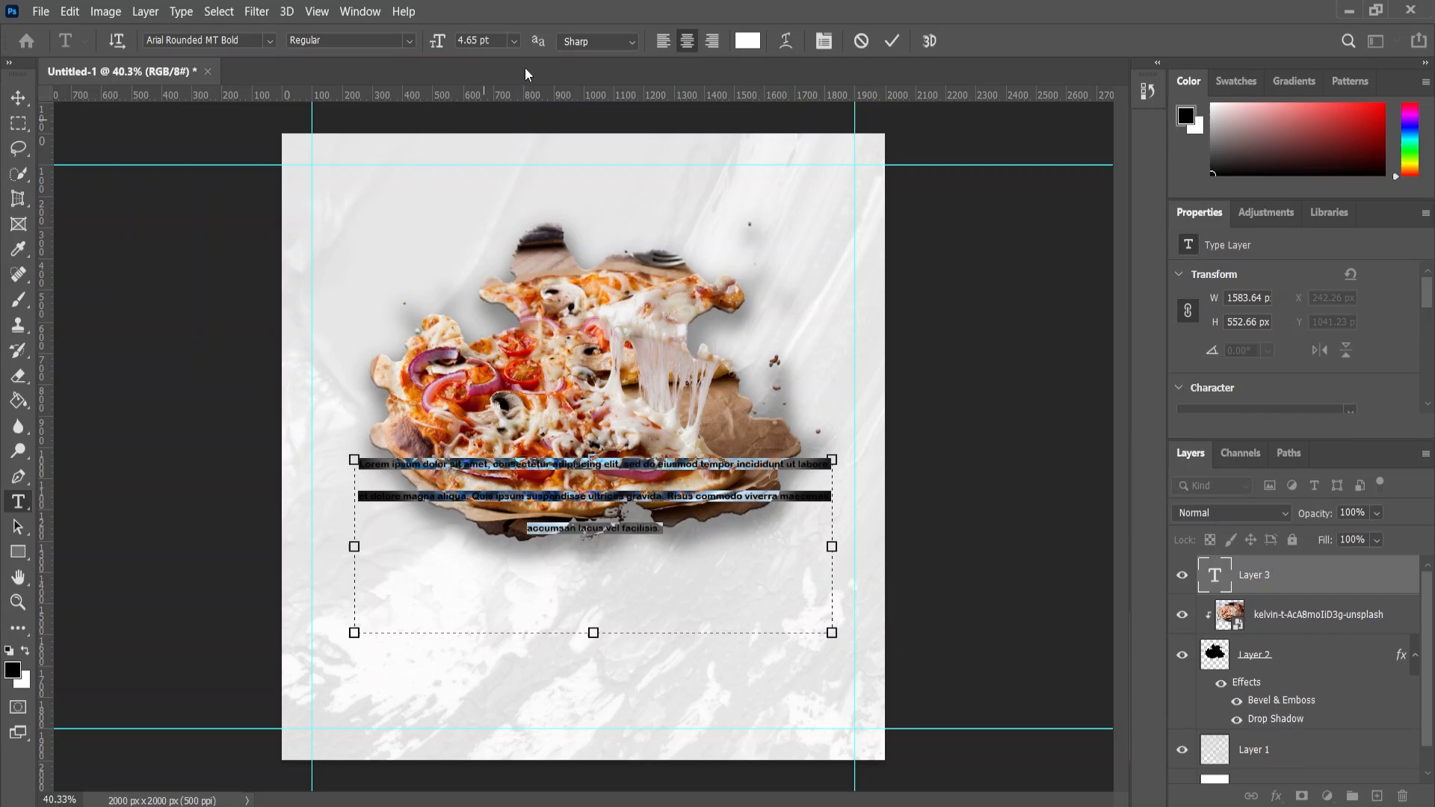
{"action": "left_click", "coordinate": [514, 41]}
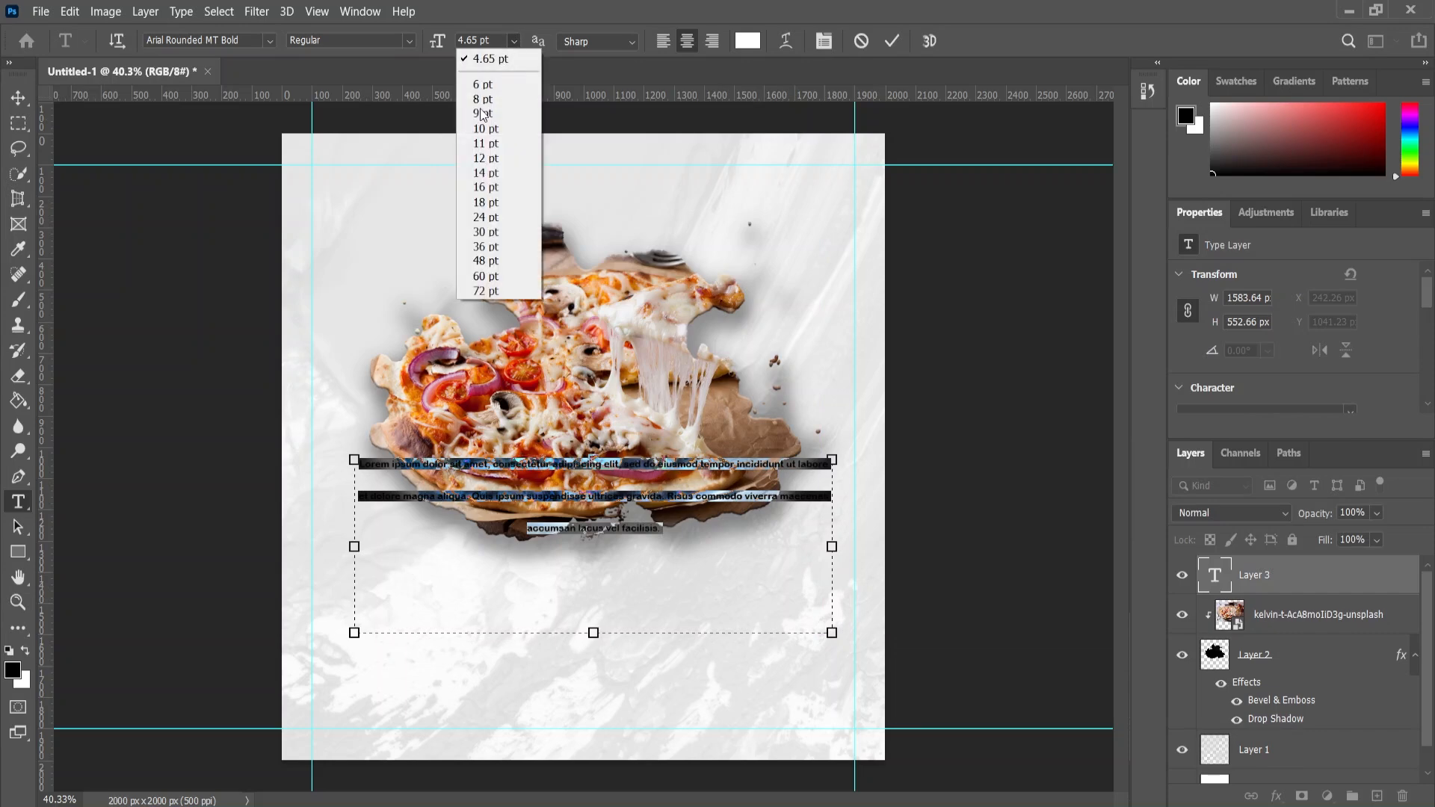
{"action": "left_click", "coordinate": [493, 187]}
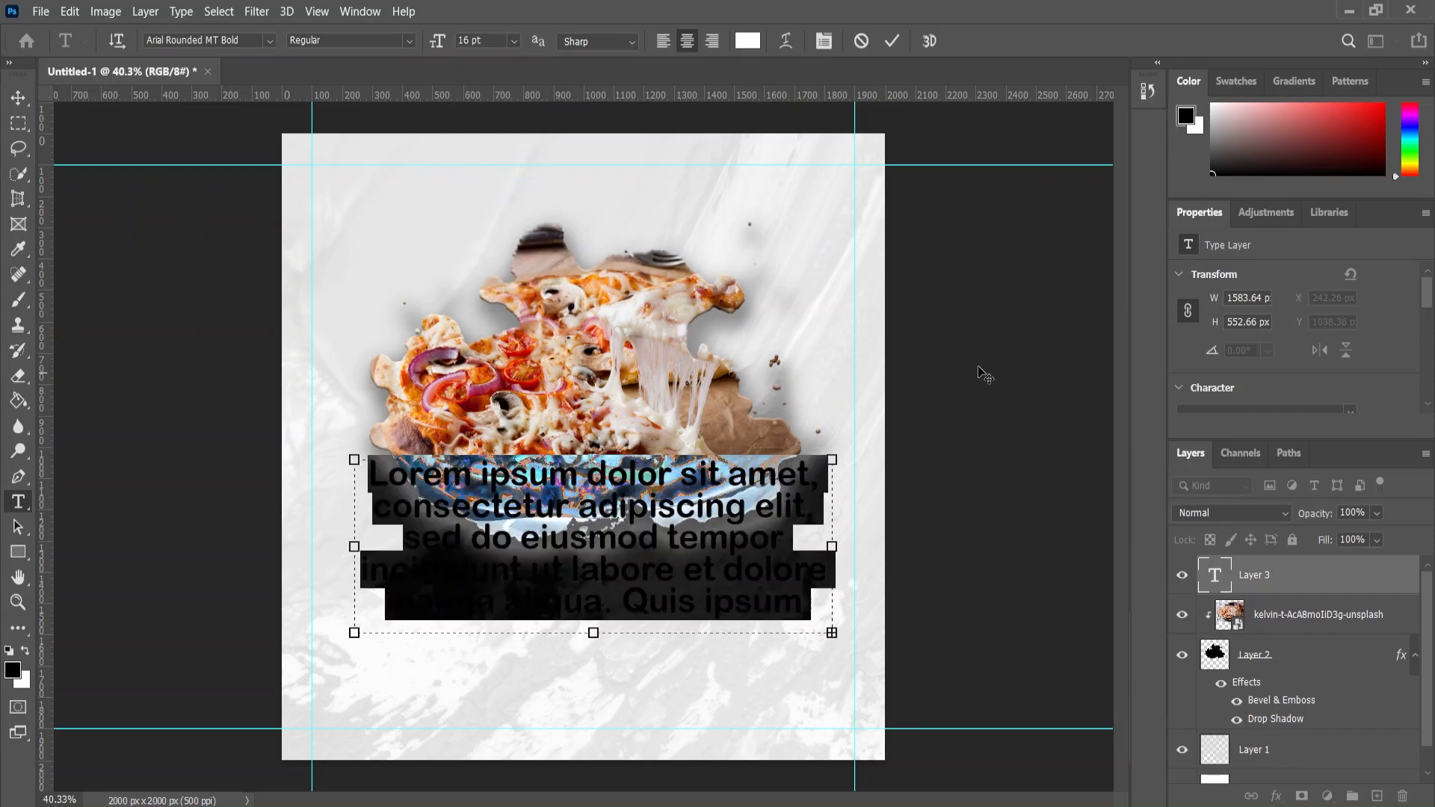
{"action": "scroll", "coordinate": [1410, 313], "scroll_direction": "down", "scroll_amount": 3}
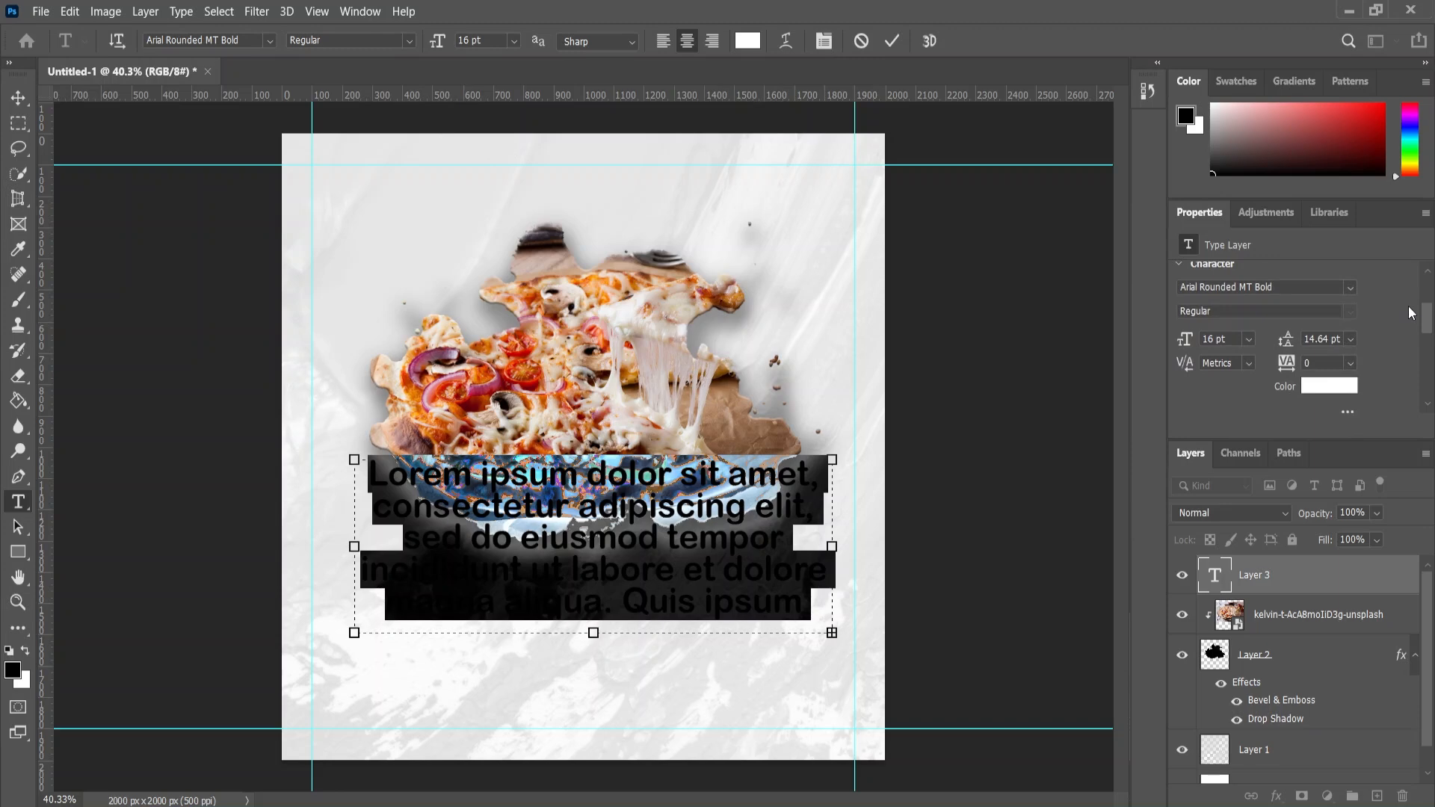
{"action": "scroll", "coordinate": [1409, 312], "scroll_direction": "down", "scroll_amount": 1}
{"action": "left_click", "coordinate": [1349, 324]}
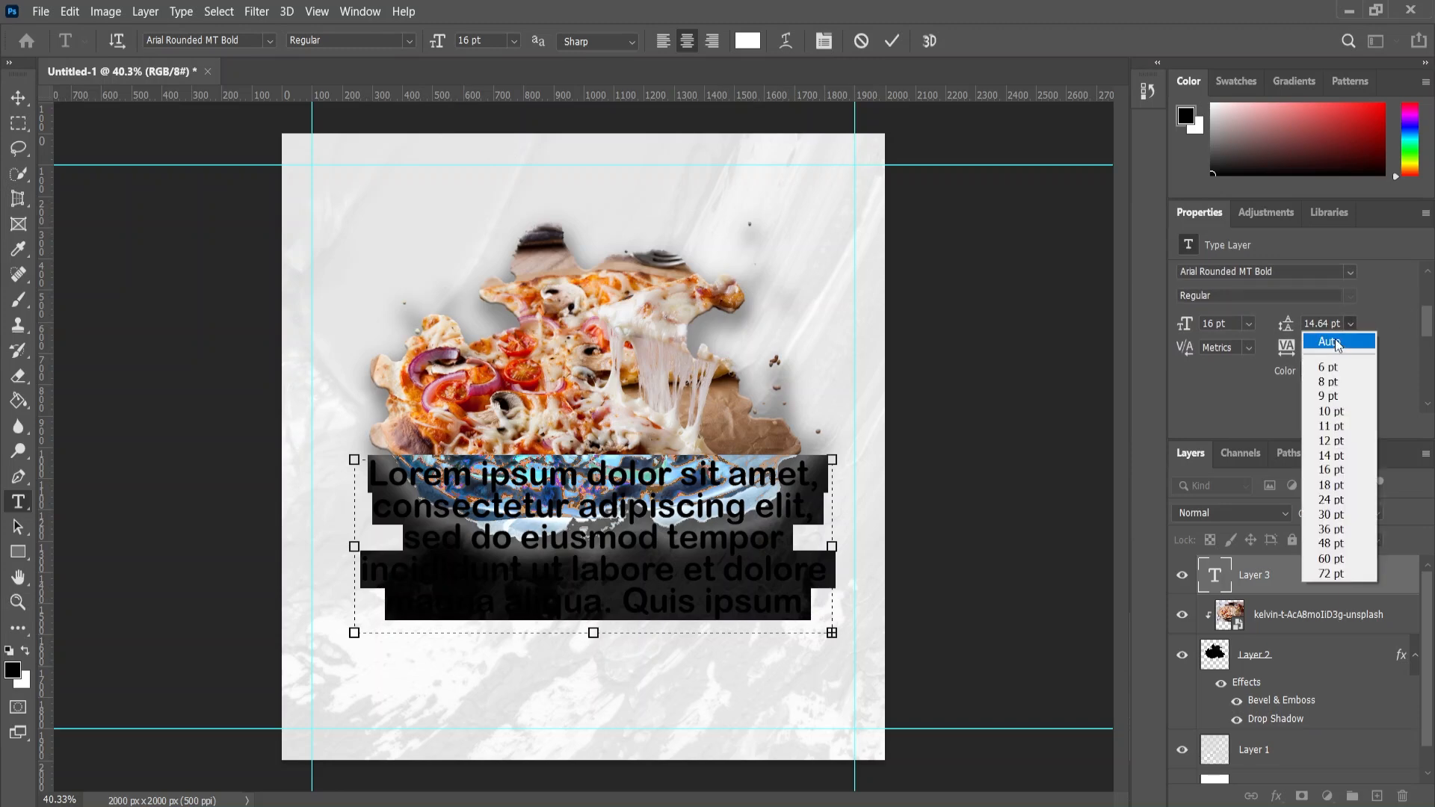
{"action": "left_click", "coordinate": [1336, 343]}
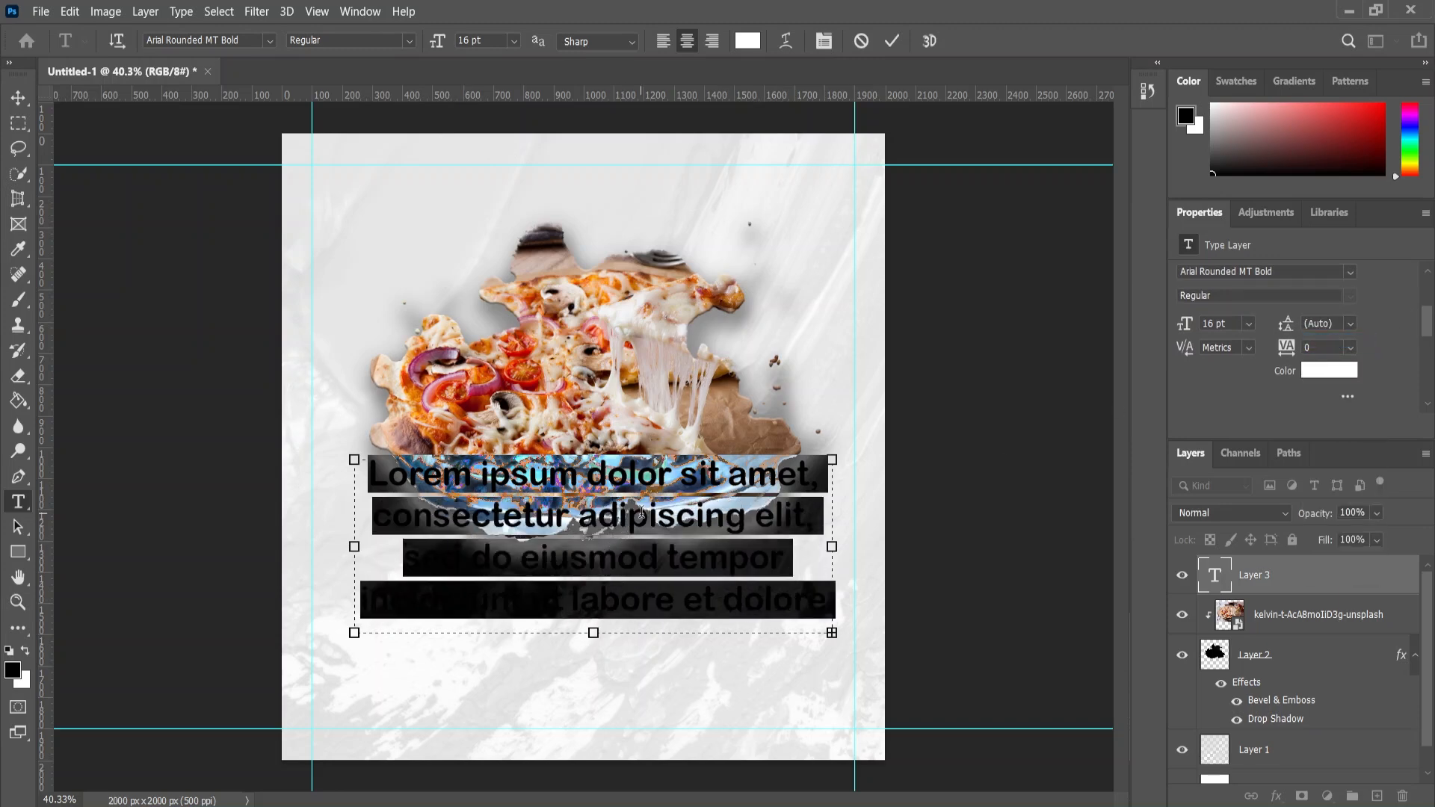
Step: Replace the placeholder text with PIZZA and set its font to e Eggless Almond
{"action": "key", "text": "BackSpace"}
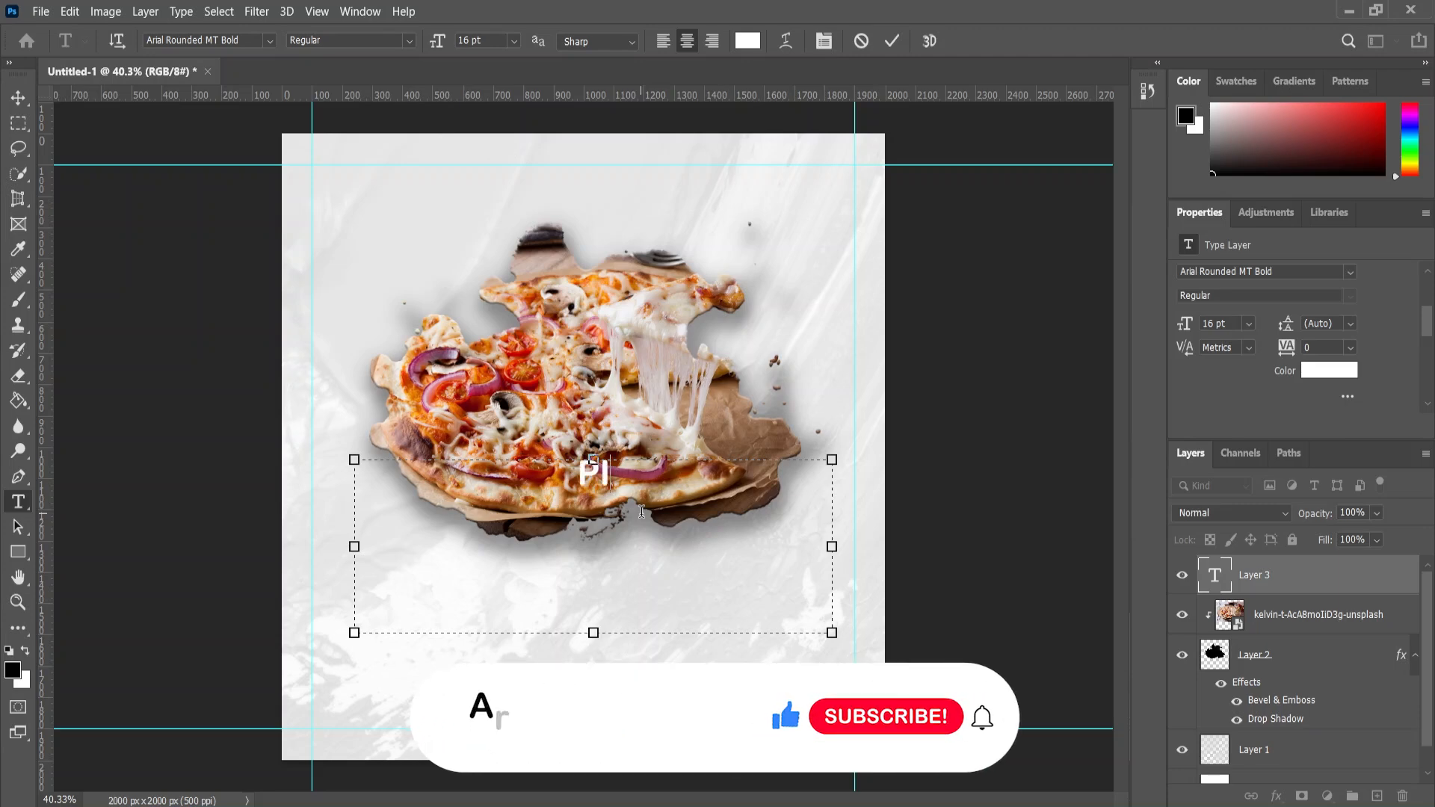
{"action": "type", "text": "PIZZA"}
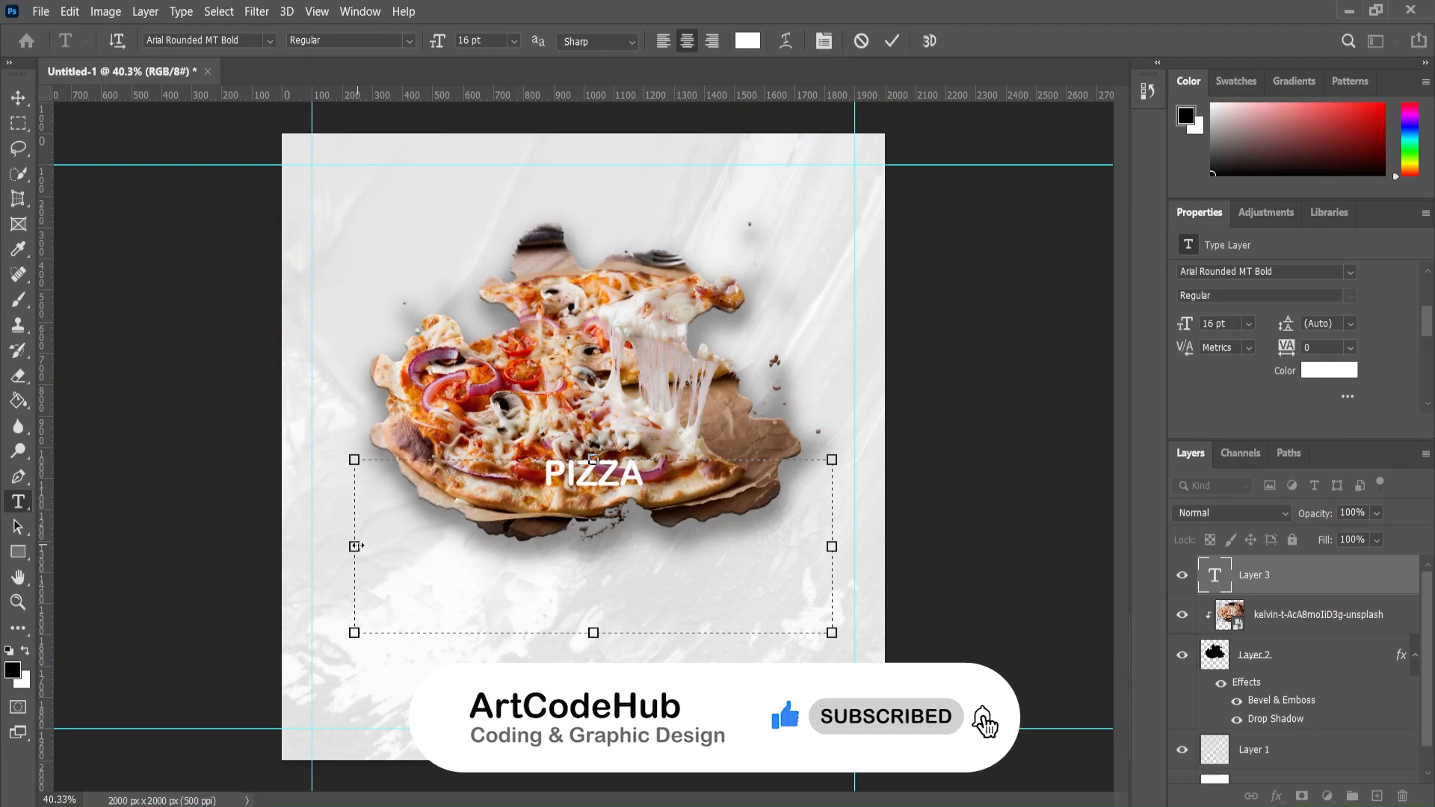
{"action": "left_click_drag", "start_coordinate": [591, 635], "coordinate": [592, 564]}
{"action": "left_click_drag", "start_coordinate": [644, 475], "coordinate": [487, 364]}
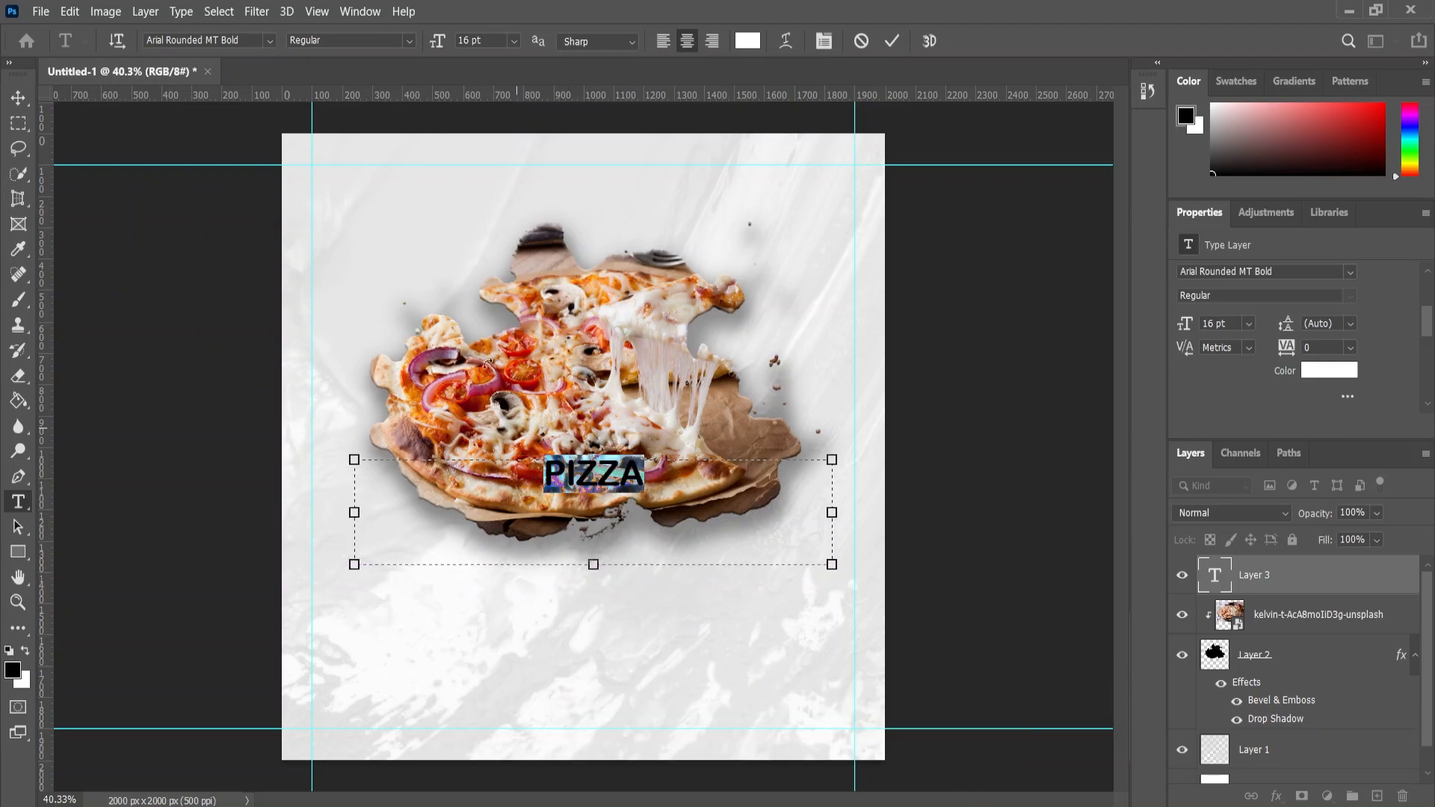
{"action": "left_click", "coordinate": [269, 41]}
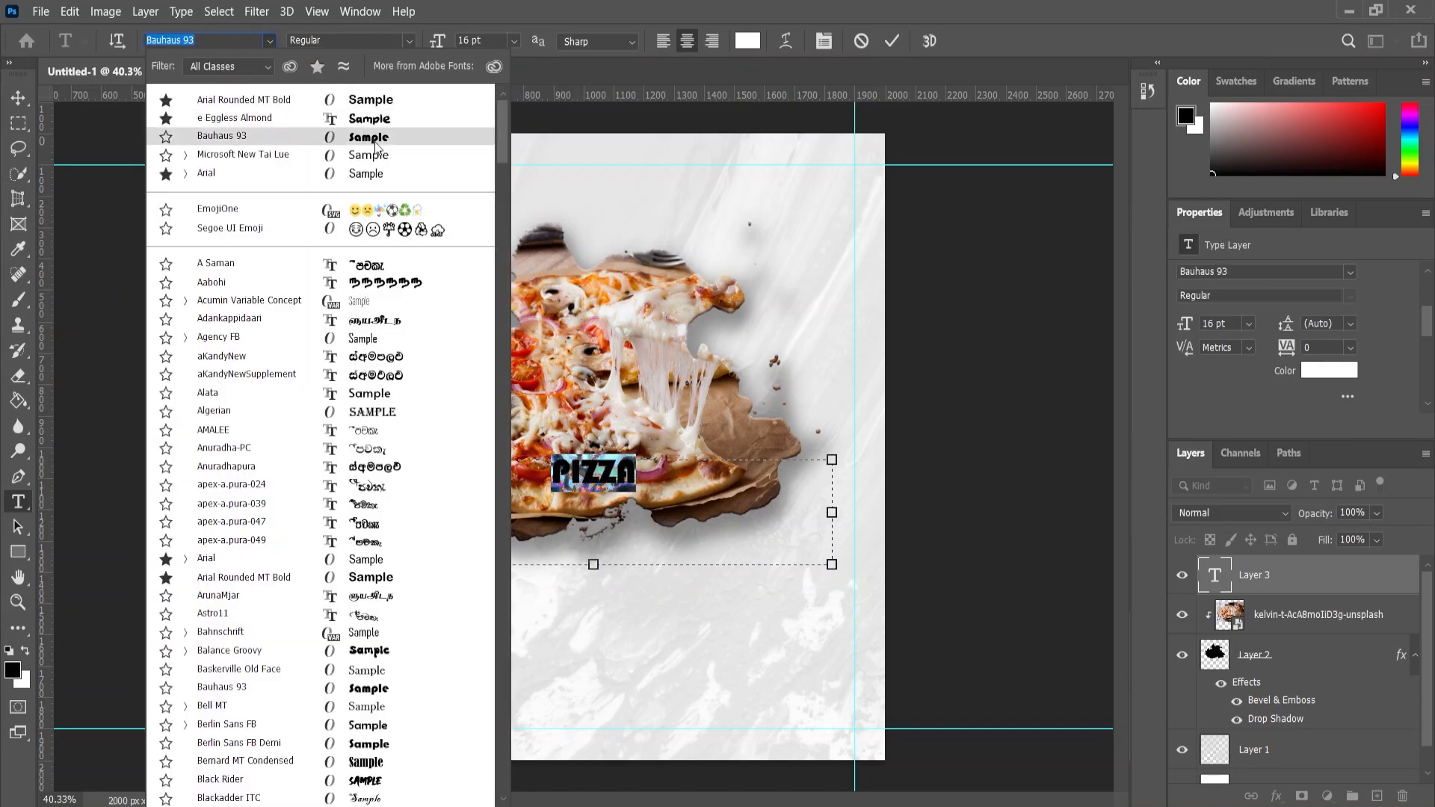
{"action": "left_click", "coordinate": [376, 120]}
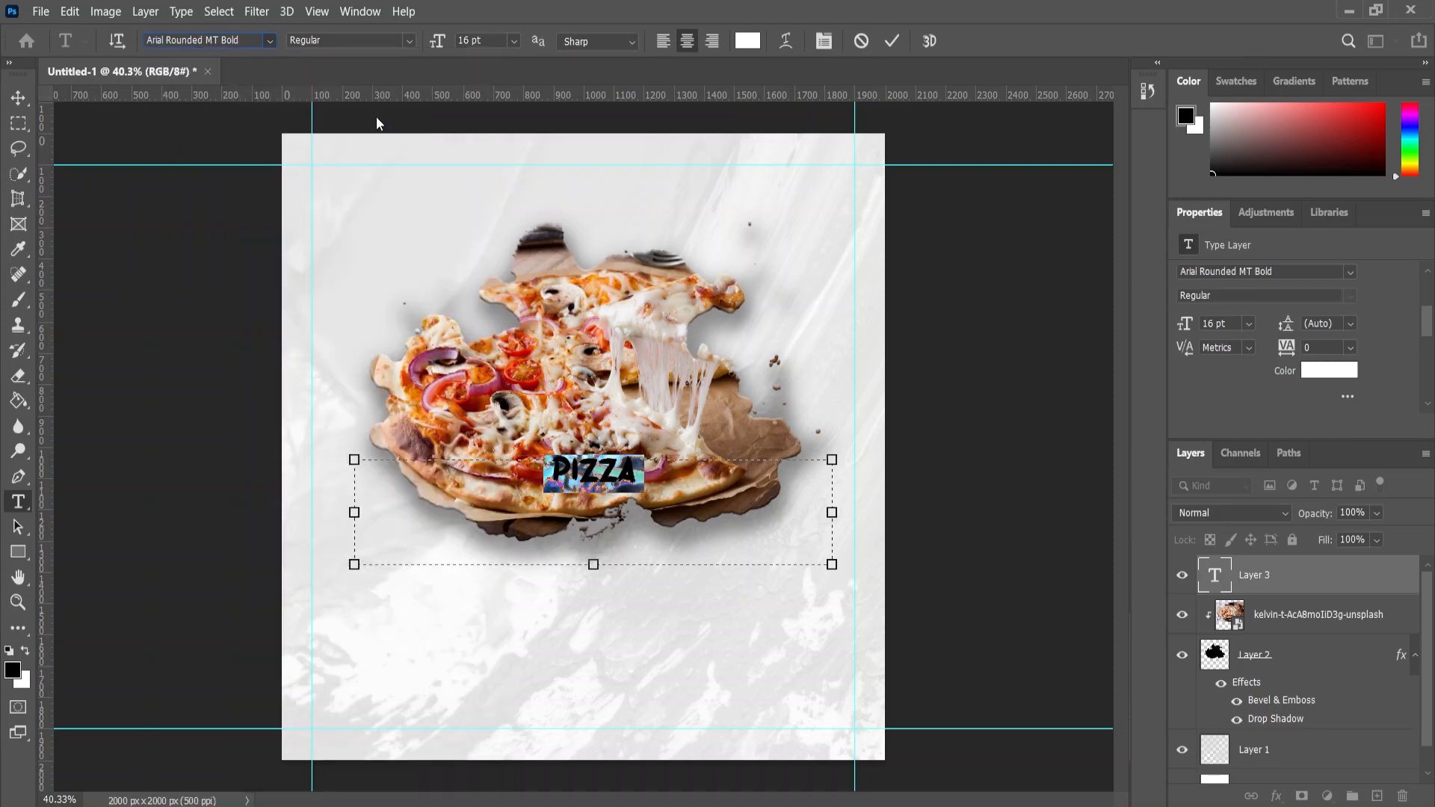
Step: Shrink the text box so it fits closely around the word PIZZA
{"action": "left_click_drag", "start_coordinate": [354, 513], "coordinate": [723, 514]}
{"action": "left_click_drag", "start_coordinate": [780, 565], "coordinate": [783, 500]}
{"action": "left_click", "coordinate": [17, 97]}
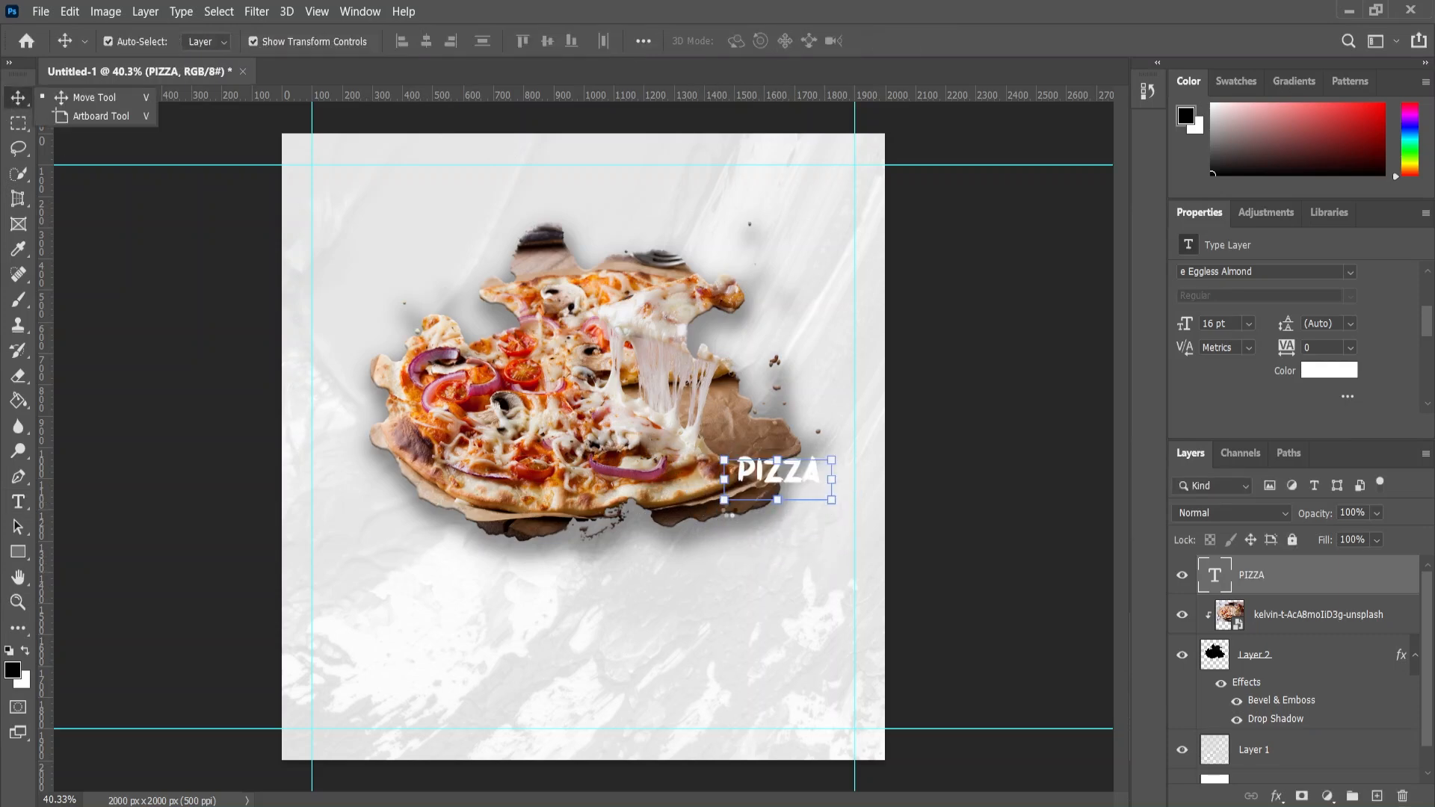
Step: Enlarge PIZZA to about 87 pt, with a box about 1214 × 836 px, and place it over the pizza's lower edge
{"action": "left_click_drag", "start_coordinate": [799, 482], "coordinate": [830, 602]}
{"action": "left_click_drag", "start_coordinate": [725, 531], "coordinate": [616, 527]}
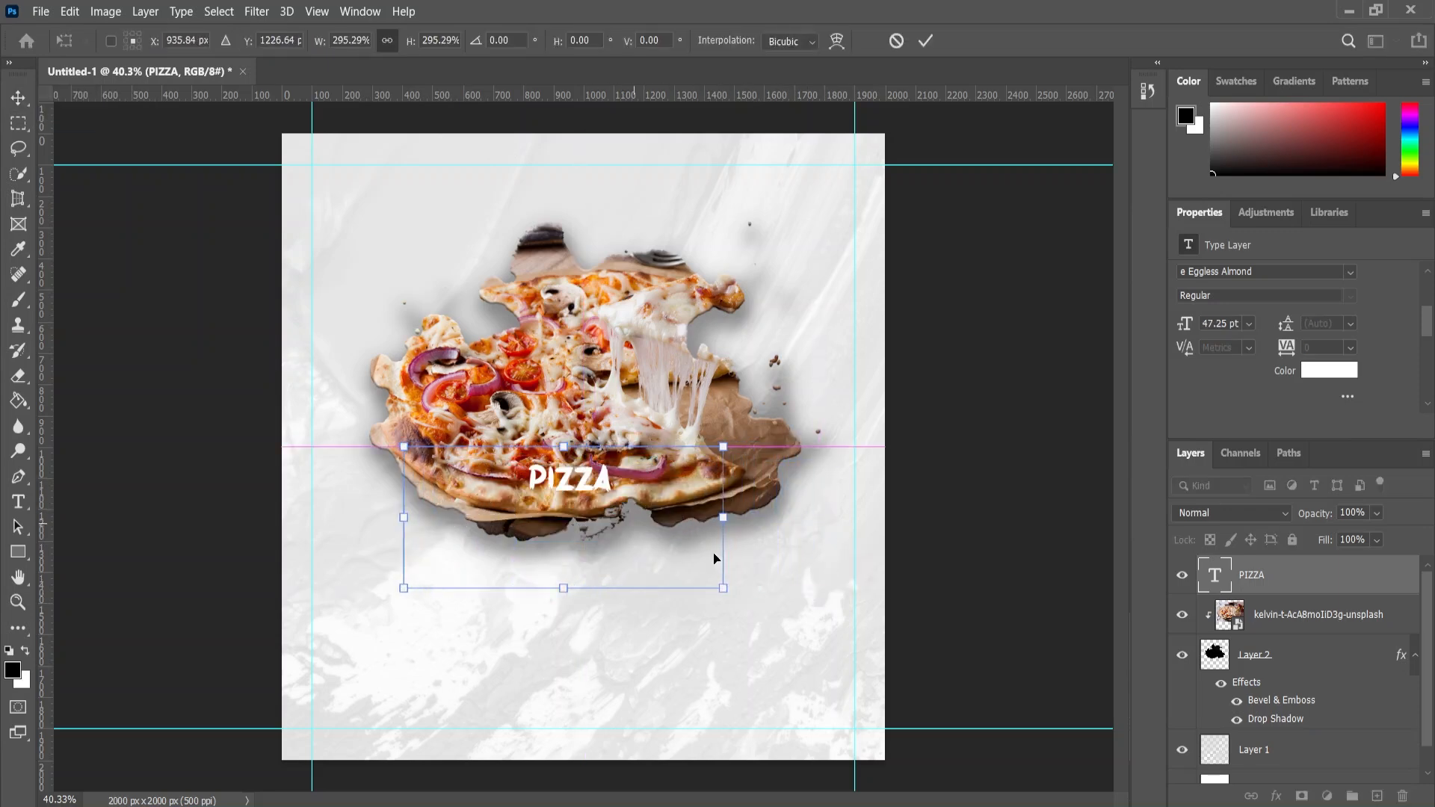
{"action": "mouse_move", "coordinate": [722, 591]}
{"action": "left_mouse_down"}
{"action": "mouse_move", "coordinate": [776, 614]}
{"action": "mouse_move", "coordinate": [738, 594]}
{"action": "left_mouse_up"}
{"action": "left_click_drag", "start_coordinate": [568, 595], "coordinate": [574, 688]}
{"action": "left_click_drag", "start_coordinate": [736, 564], "coordinate": [696, 525]}
{"action": "key", "text": "Return"}
Step: Change the PIZZA text color to golden orange (#f1aa00)
{"action": "double_click", "coordinate": [690, 536]}
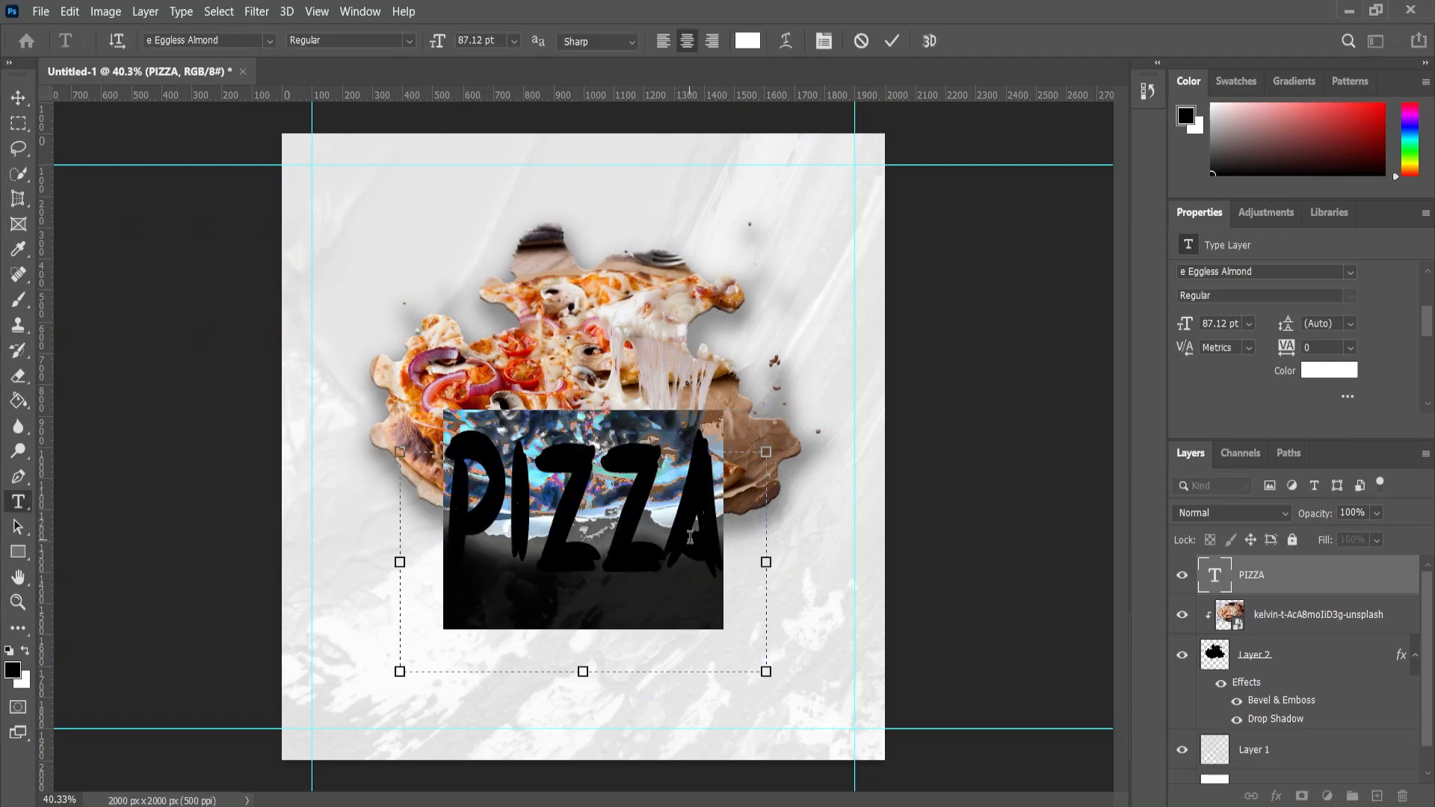
{"action": "left_click", "coordinate": [747, 40]}
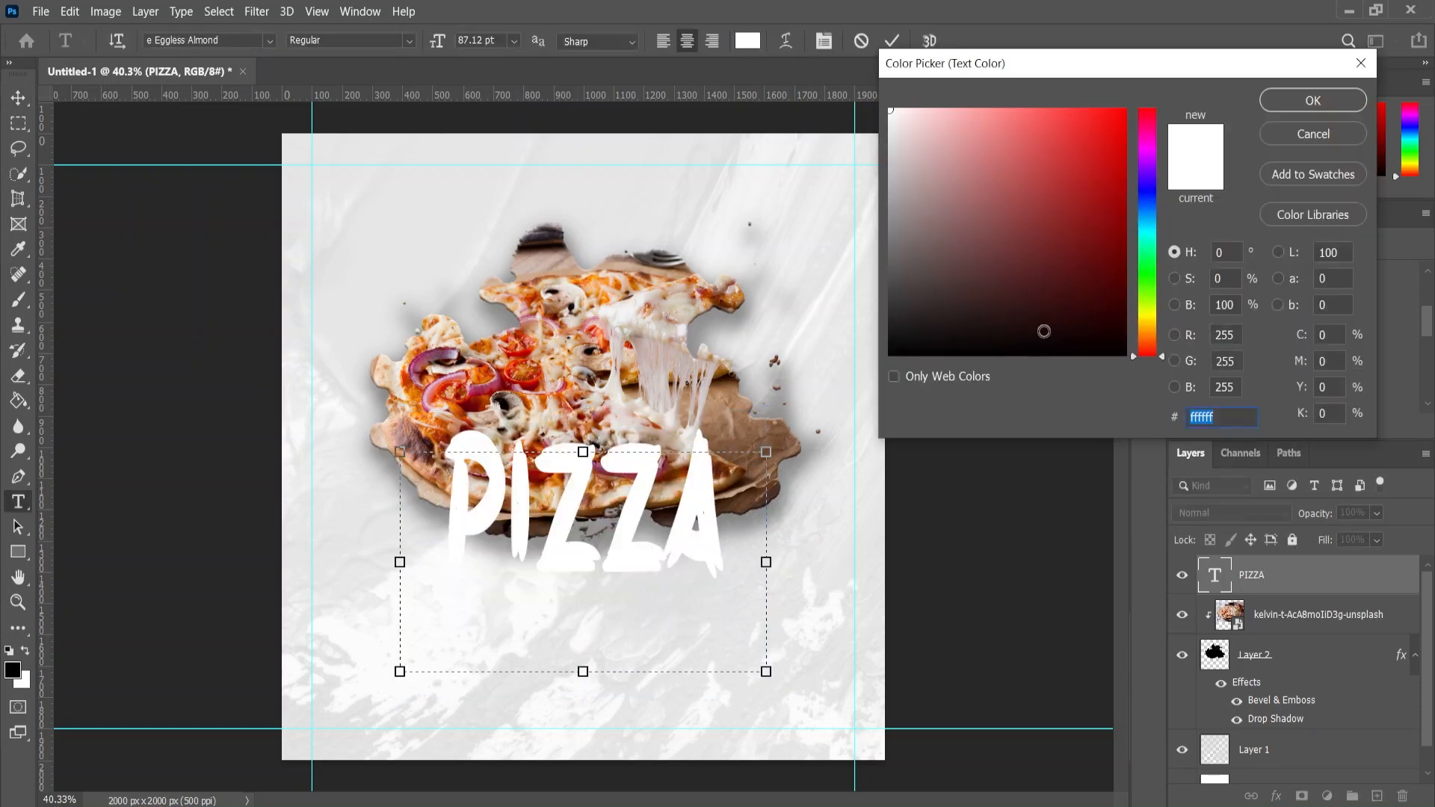
{"action": "left_click_drag", "start_coordinate": [1147, 313], "coordinate": [1150, 328]}
{"action": "left_click_drag", "start_coordinate": [1114, 252], "coordinate": [1126, 122]}
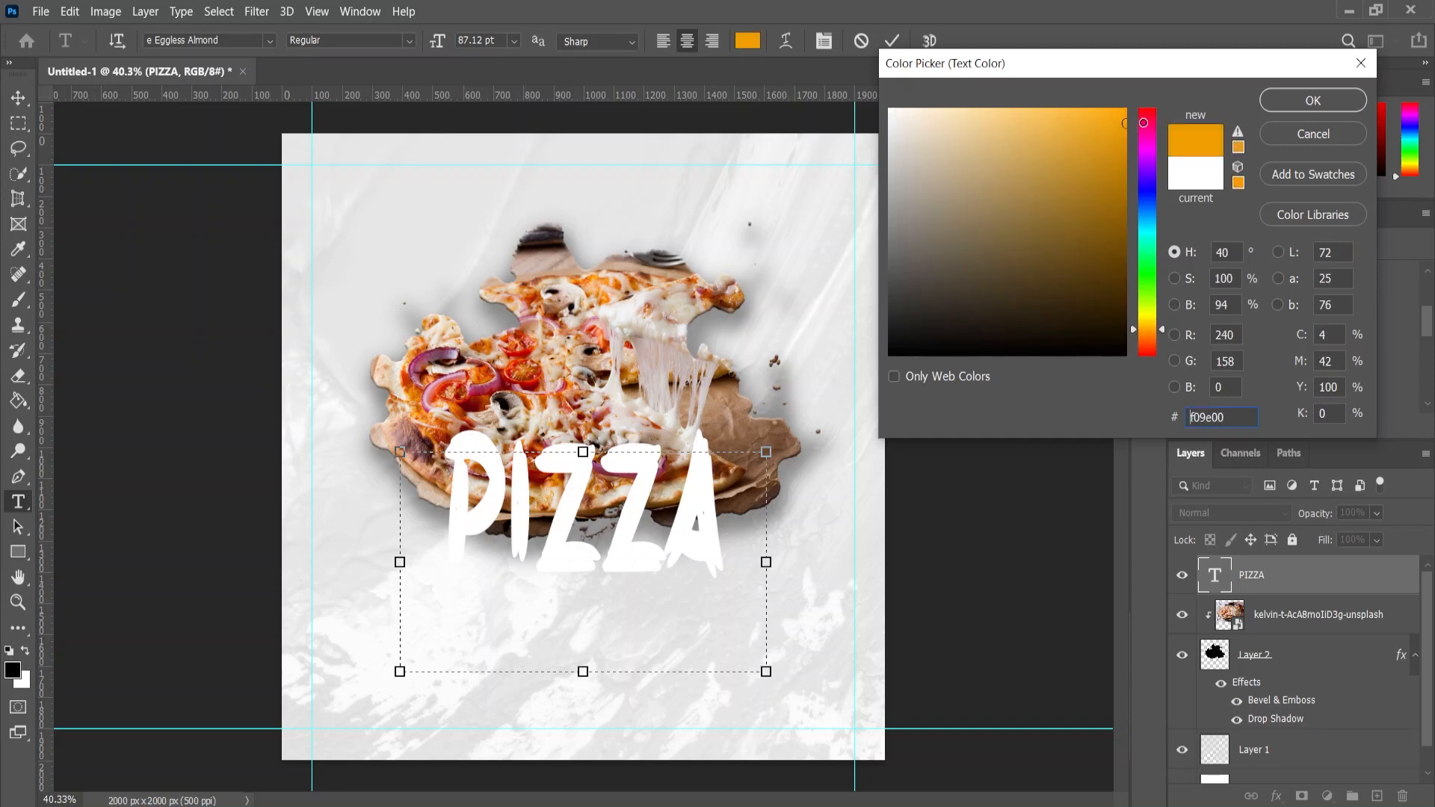
{"action": "left_click_drag", "start_coordinate": [1150, 332], "coordinate": [1156, 332]}
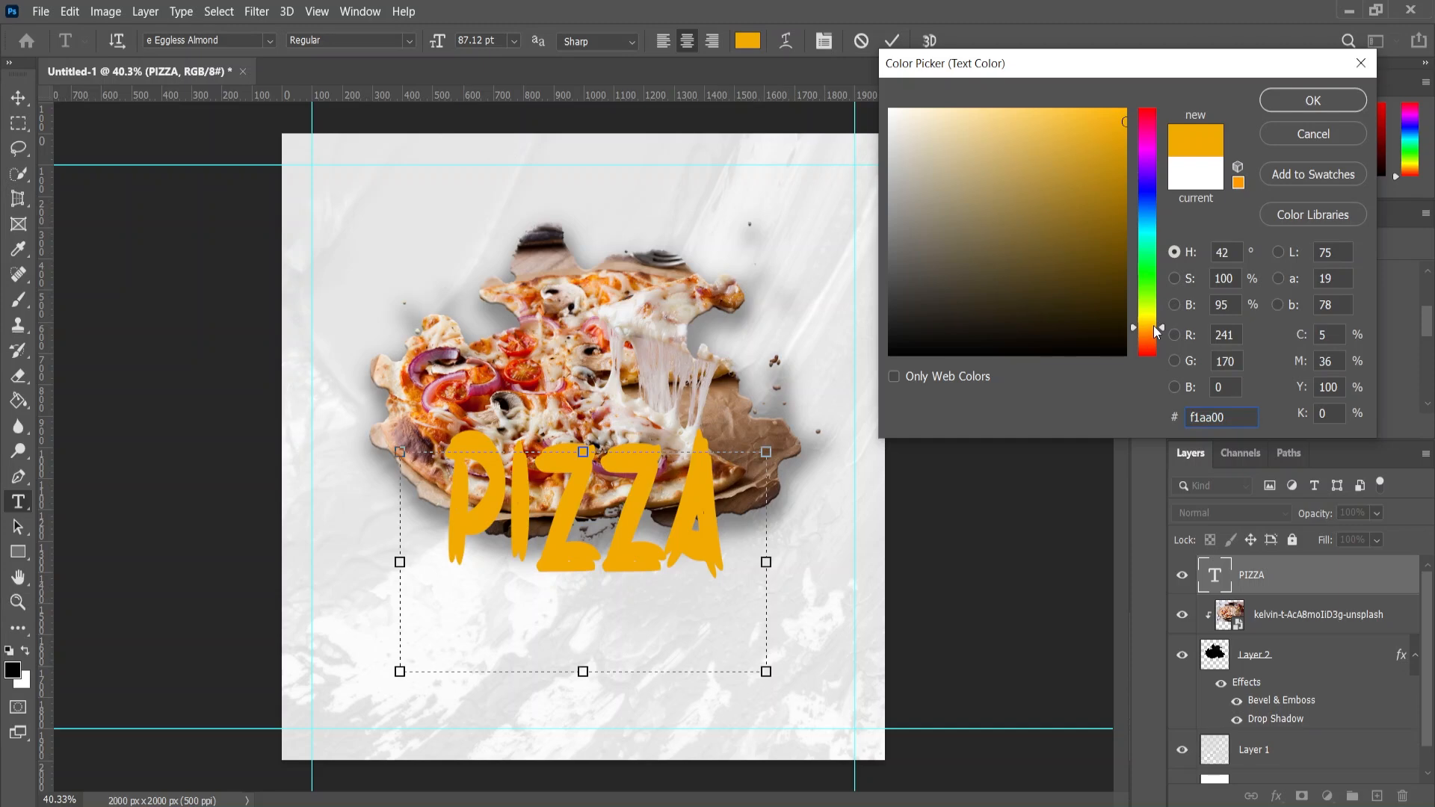
{"action": "left_click", "coordinate": [1313, 100]}
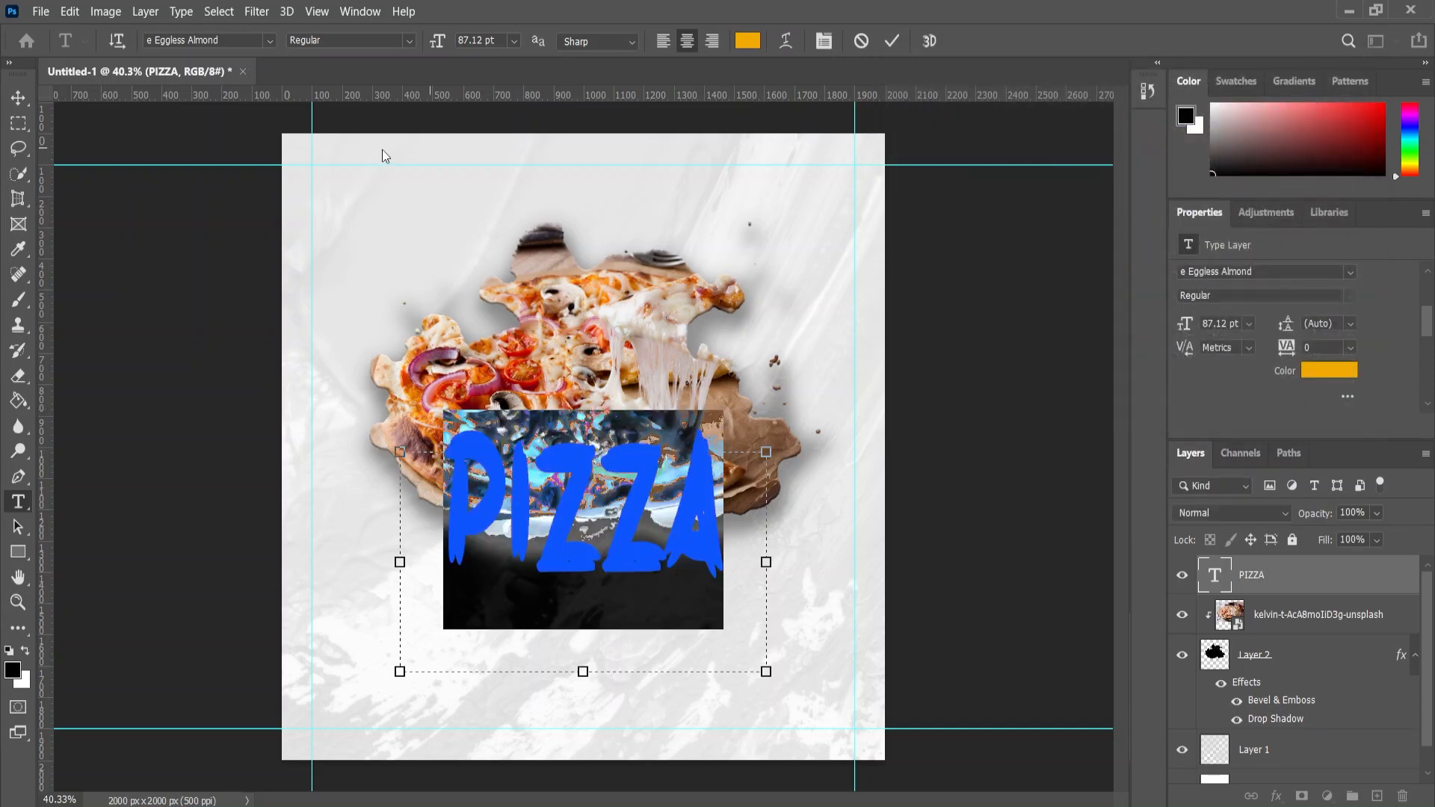
{"action": "left_click", "coordinate": [892, 40]}
{"action": "key", "text": "v"}
{"action": "left_click", "coordinate": [987, 433]}
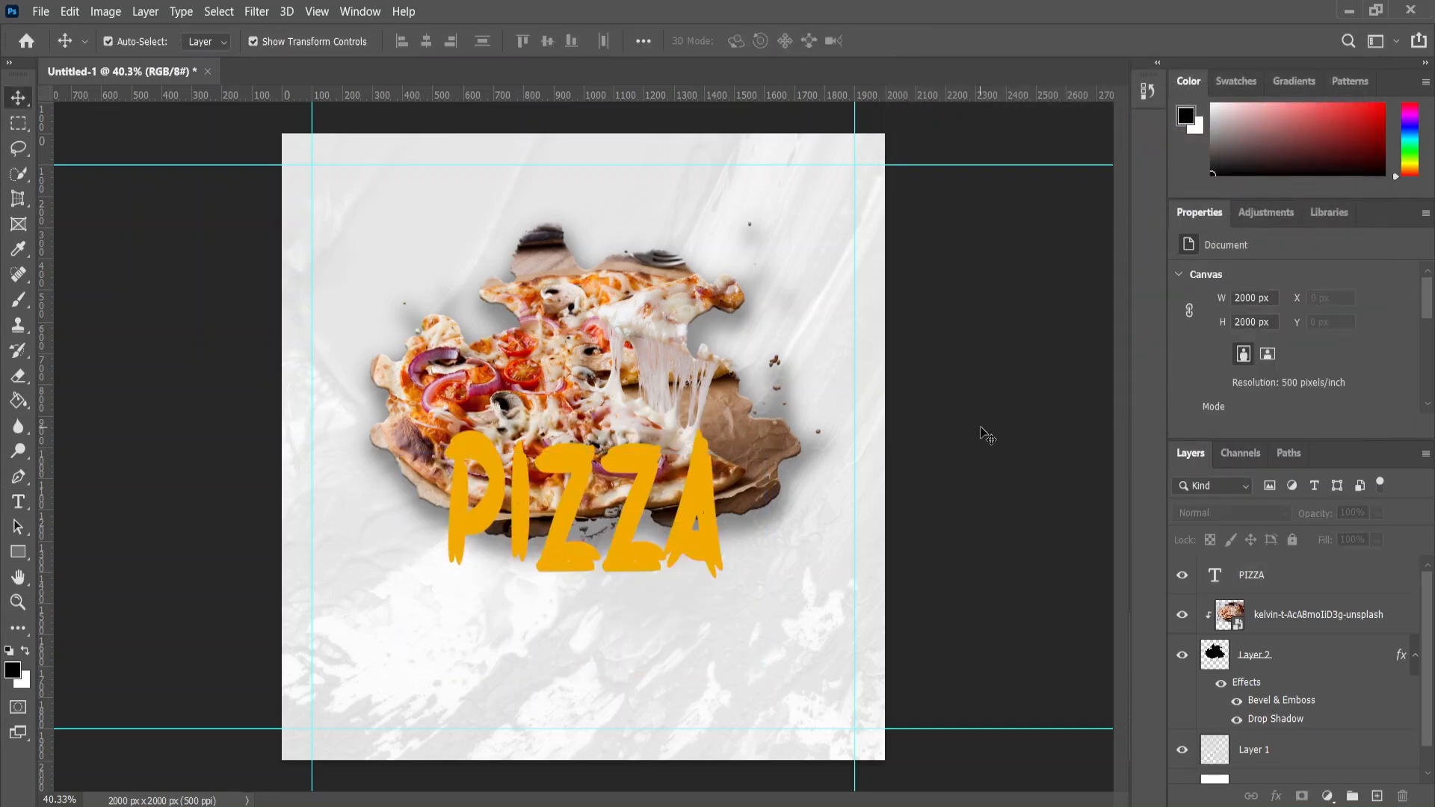
Step: Apply Bevel & Emboss, Stroke and Drop Shadow effects to the PIZZA text layer
{"action": "left_click", "coordinate": [1260, 577]}
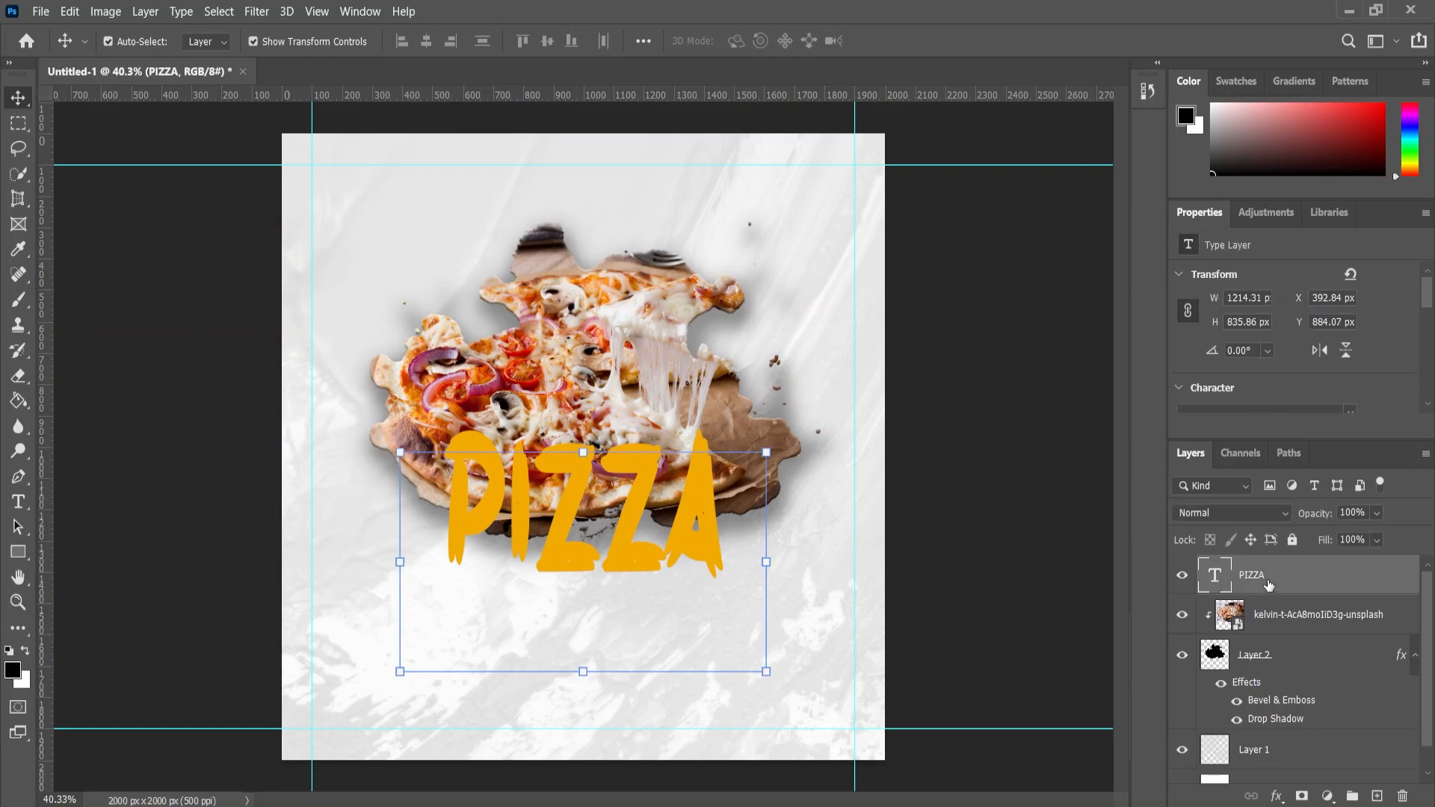
{"action": "right_click", "coordinate": [1262, 580]}
{"action": "left_click", "coordinate": [1063, 25]}
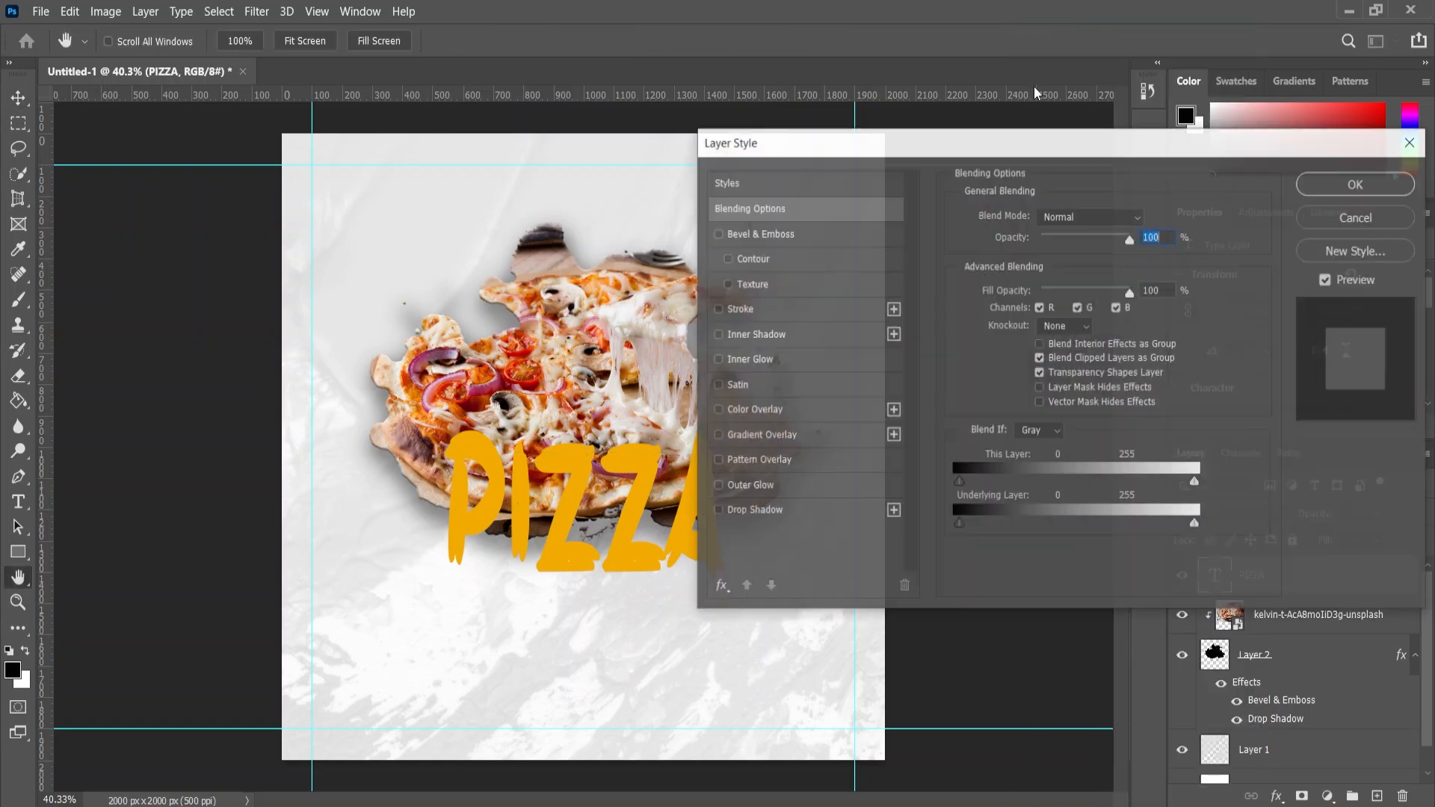
{"action": "left_click", "coordinate": [717, 234]}
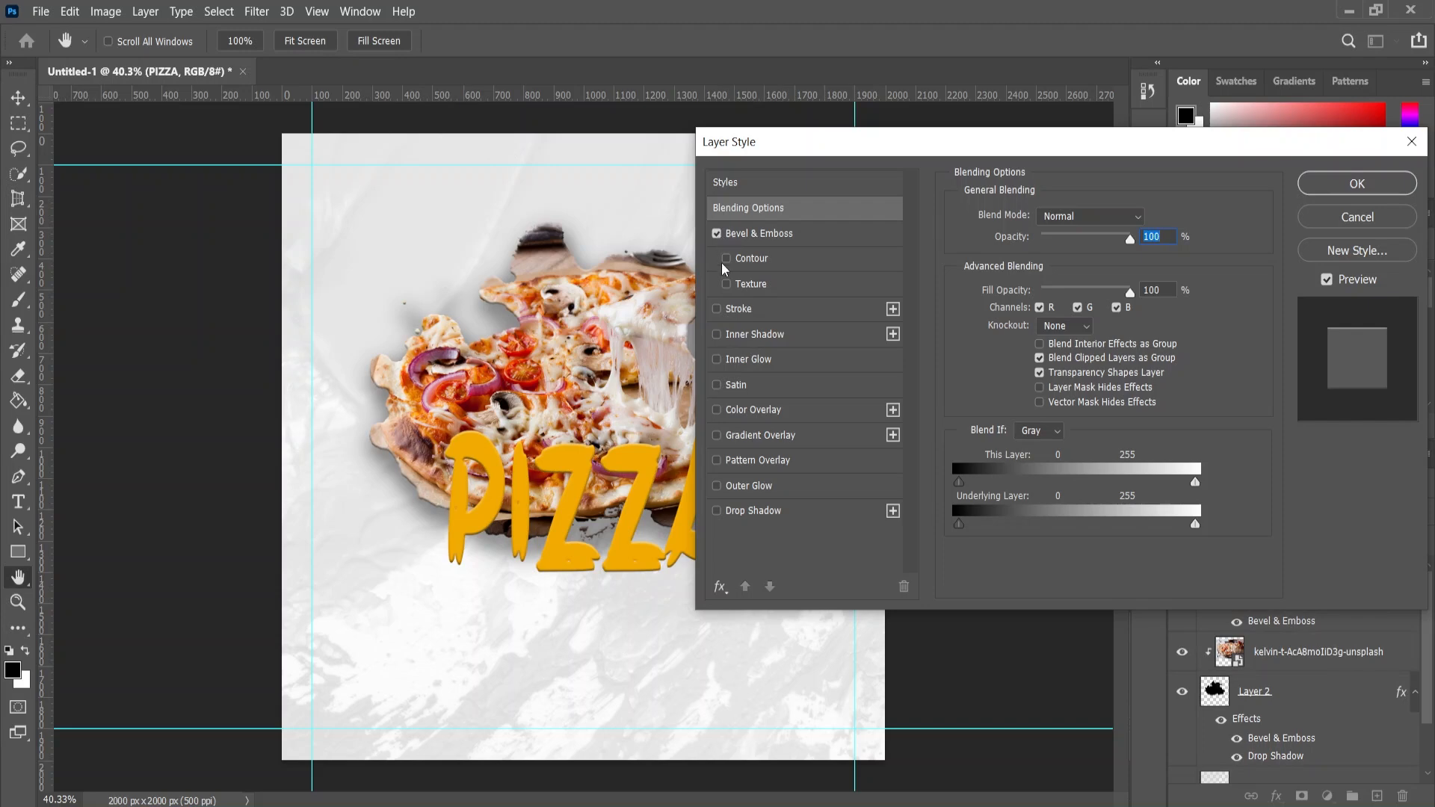
{"action": "left_click", "coordinate": [729, 316]}
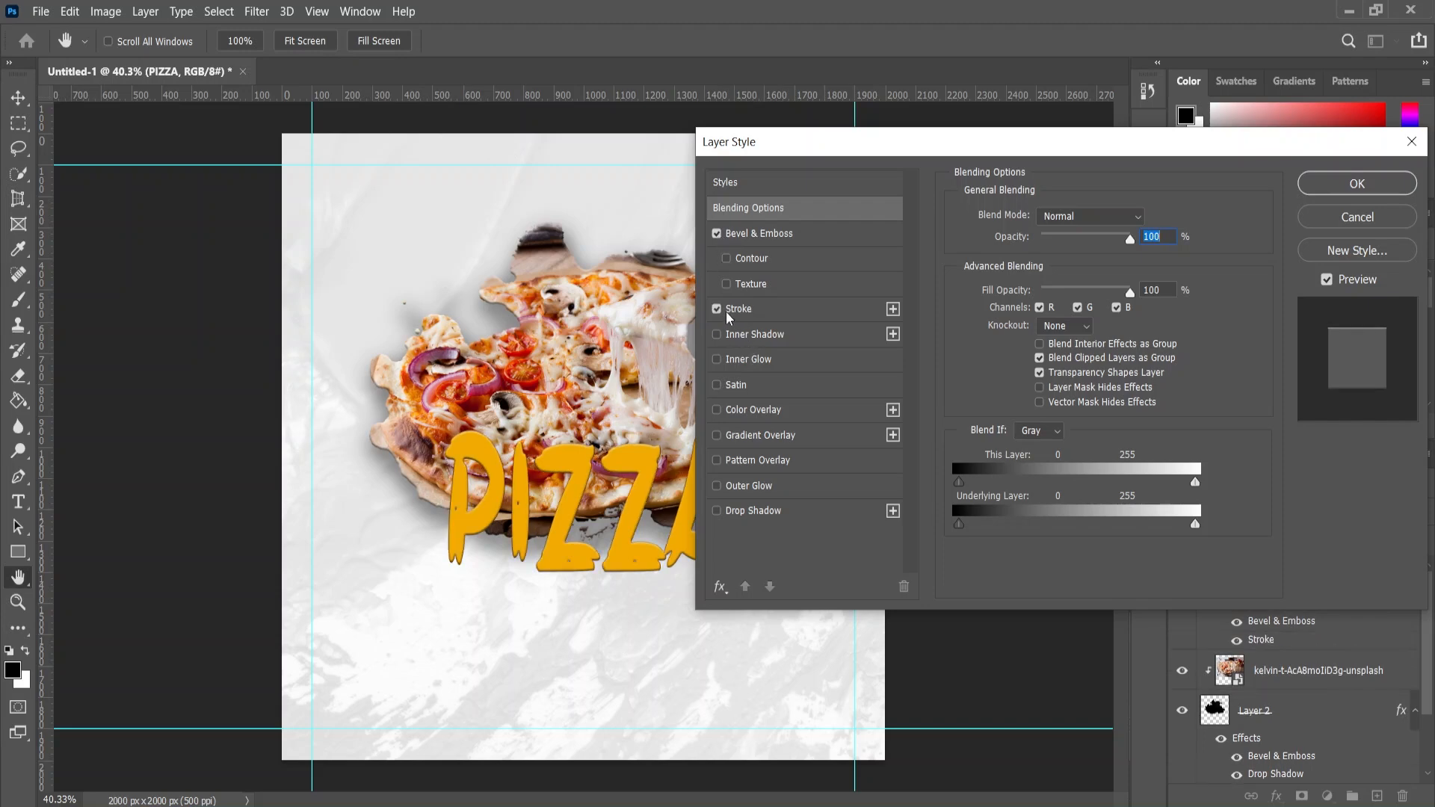
{"action": "left_click", "coordinate": [747, 514]}
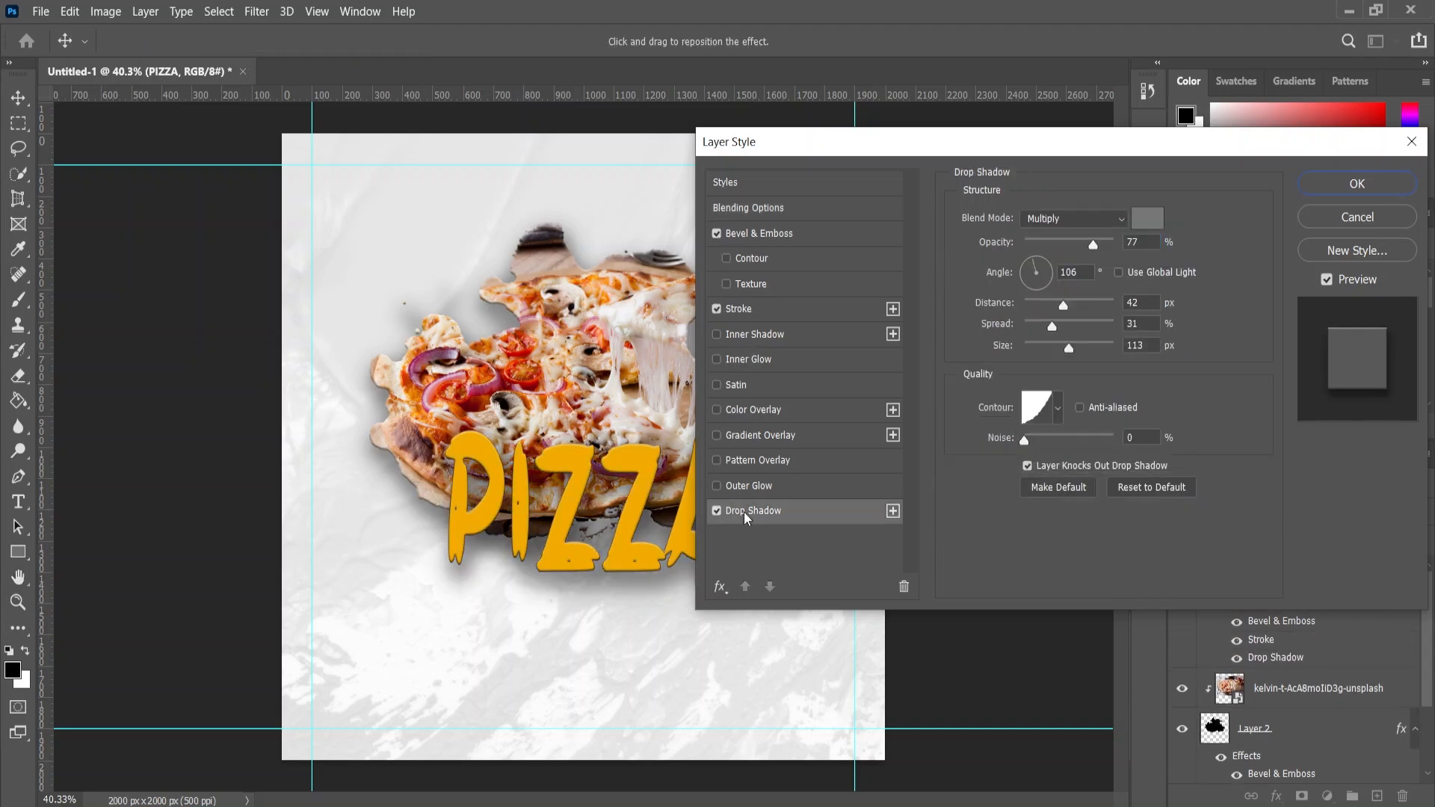
{"action": "left_click_drag", "start_coordinate": [954, 142], "coordinate": [845, 142]}
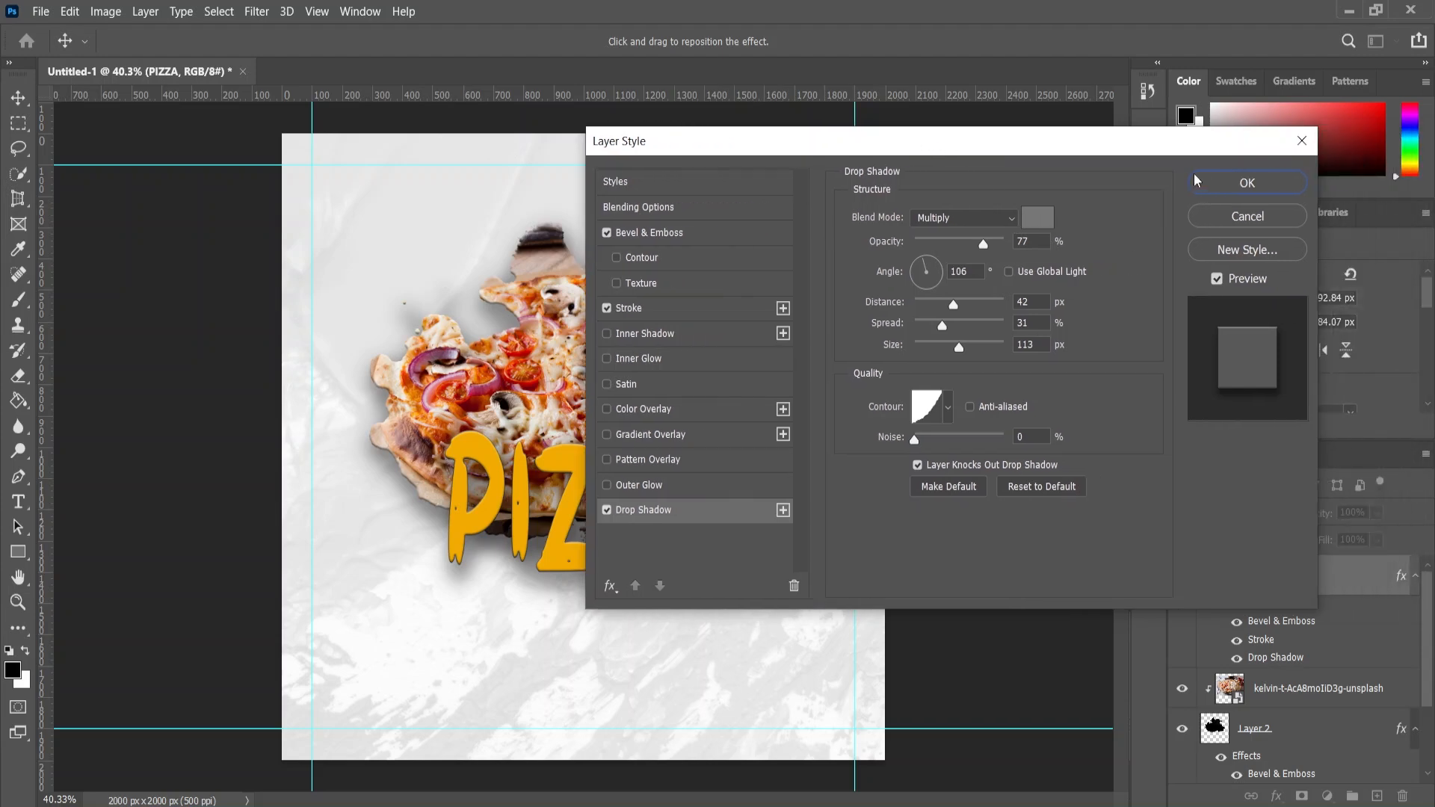
{"action": "left_click", "coordinate": [1248, 184]}
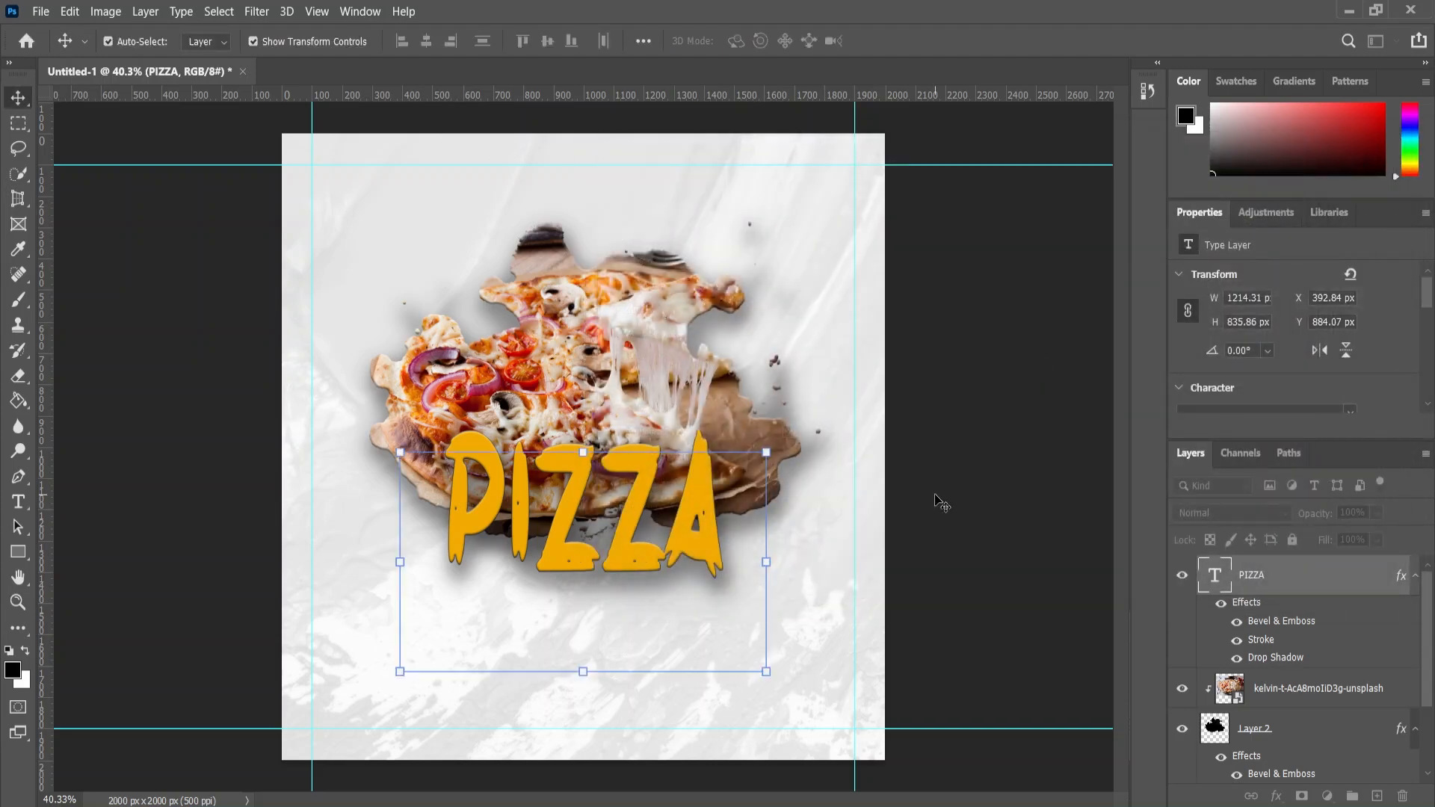
Step: Create a paragraph text box about 1447 × 380 px beneath PIZZA and set its Lorem ipsum placeholder text to black (#000000)
{"action": "left_click", "coordinate": [18, 502]}
{"action": "left_click_drag", "start_coordinate": [383, 574], "coordinate": [820, 692]}
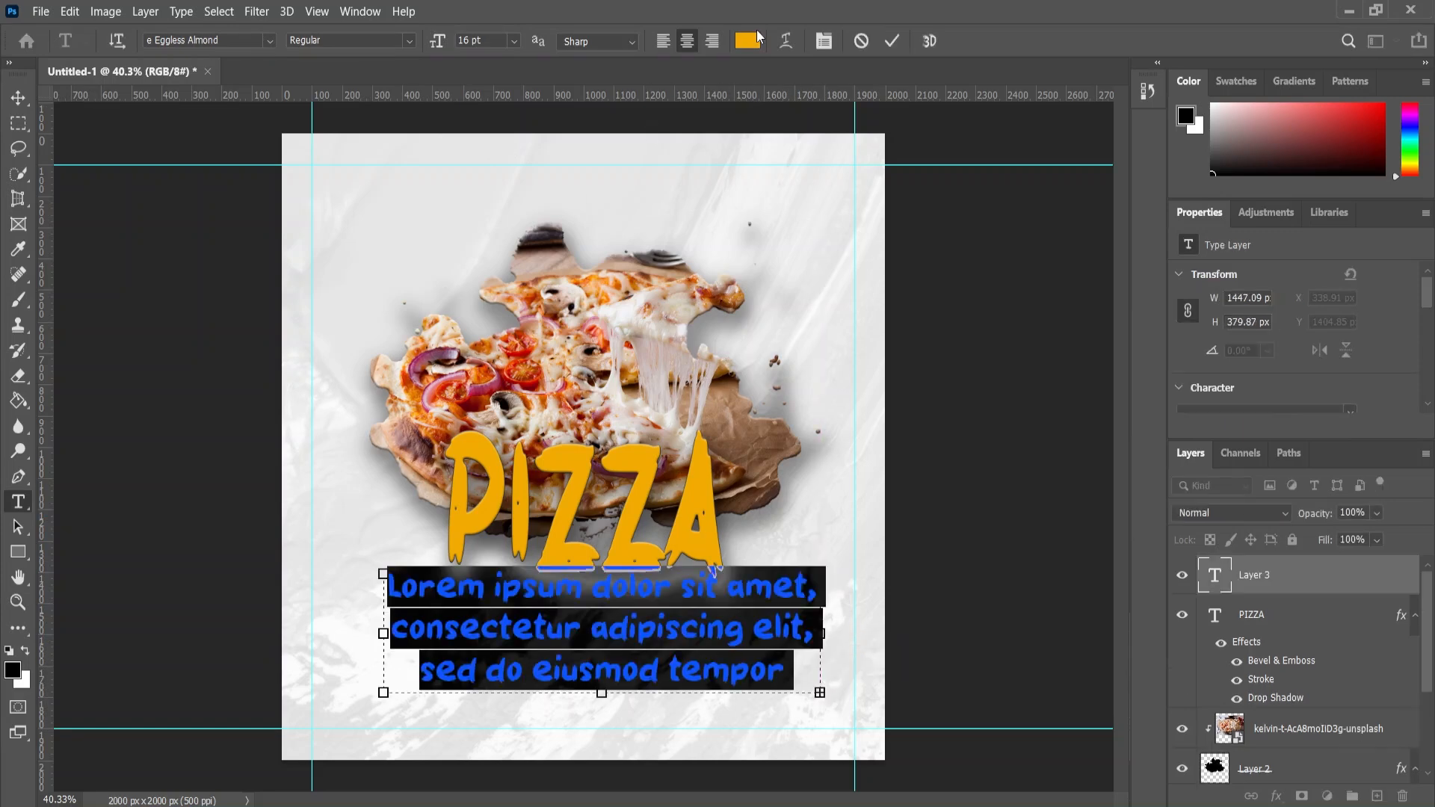
{"action": "left_click", "coordinate": [748, 41]}
{"action": "type", "text": "000000"}
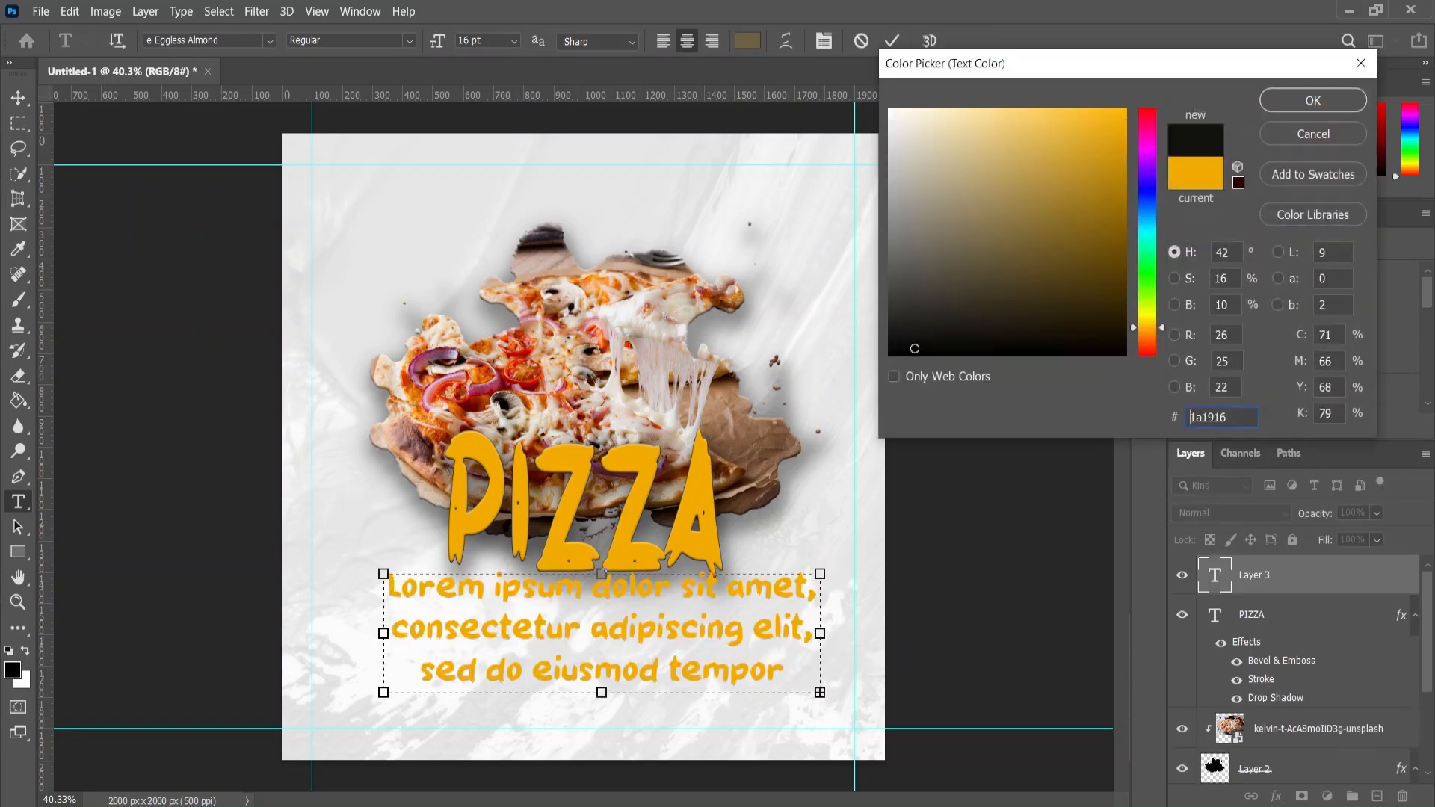
{"action": "left_click", "coordinate": [1288, 94]}
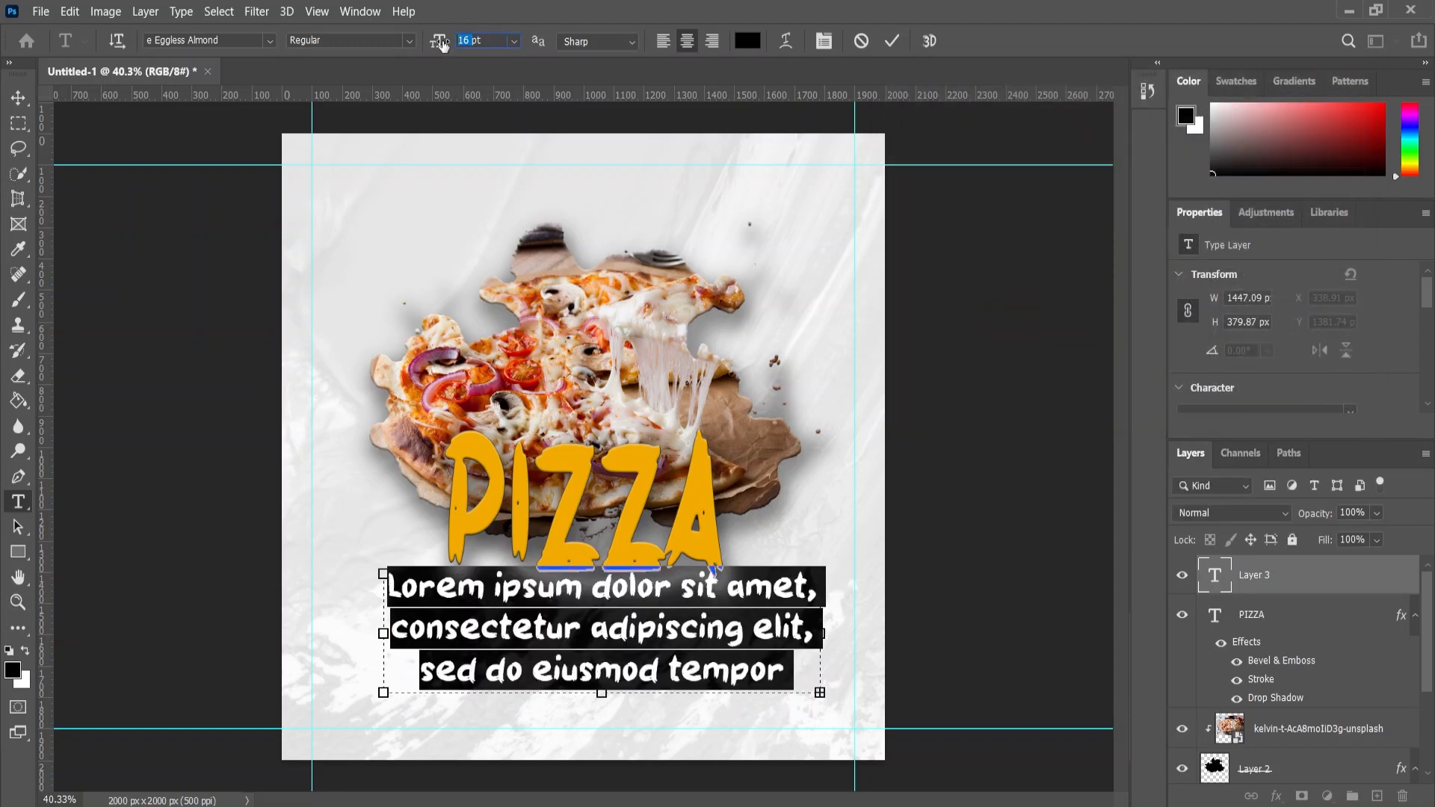
Step: Format the placeholder paragraph as 6 pt Arial Rounded MT Bold, justified with the last line centered
{"action": "key", "text": "Return"}
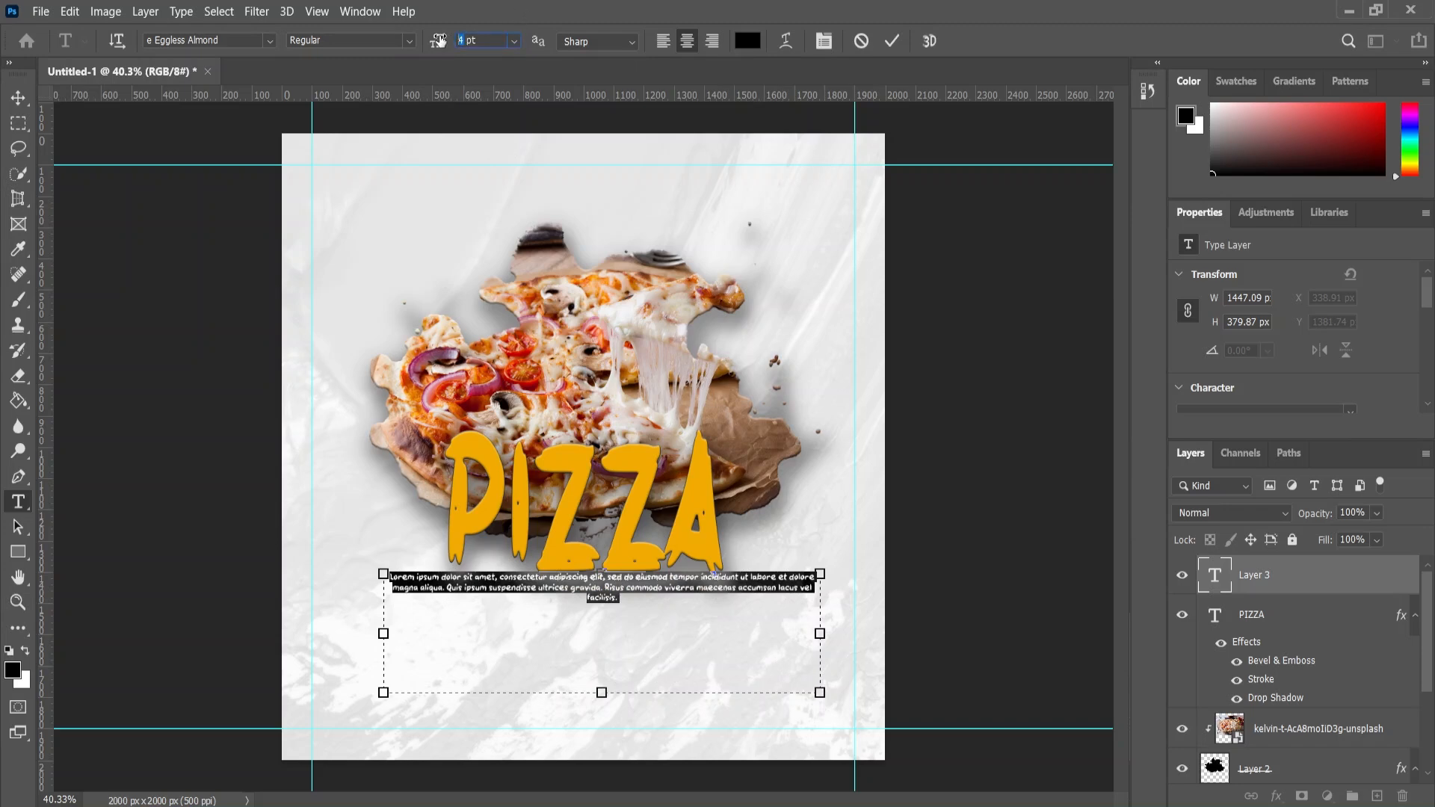
{"action": "key", "text": "Return"}
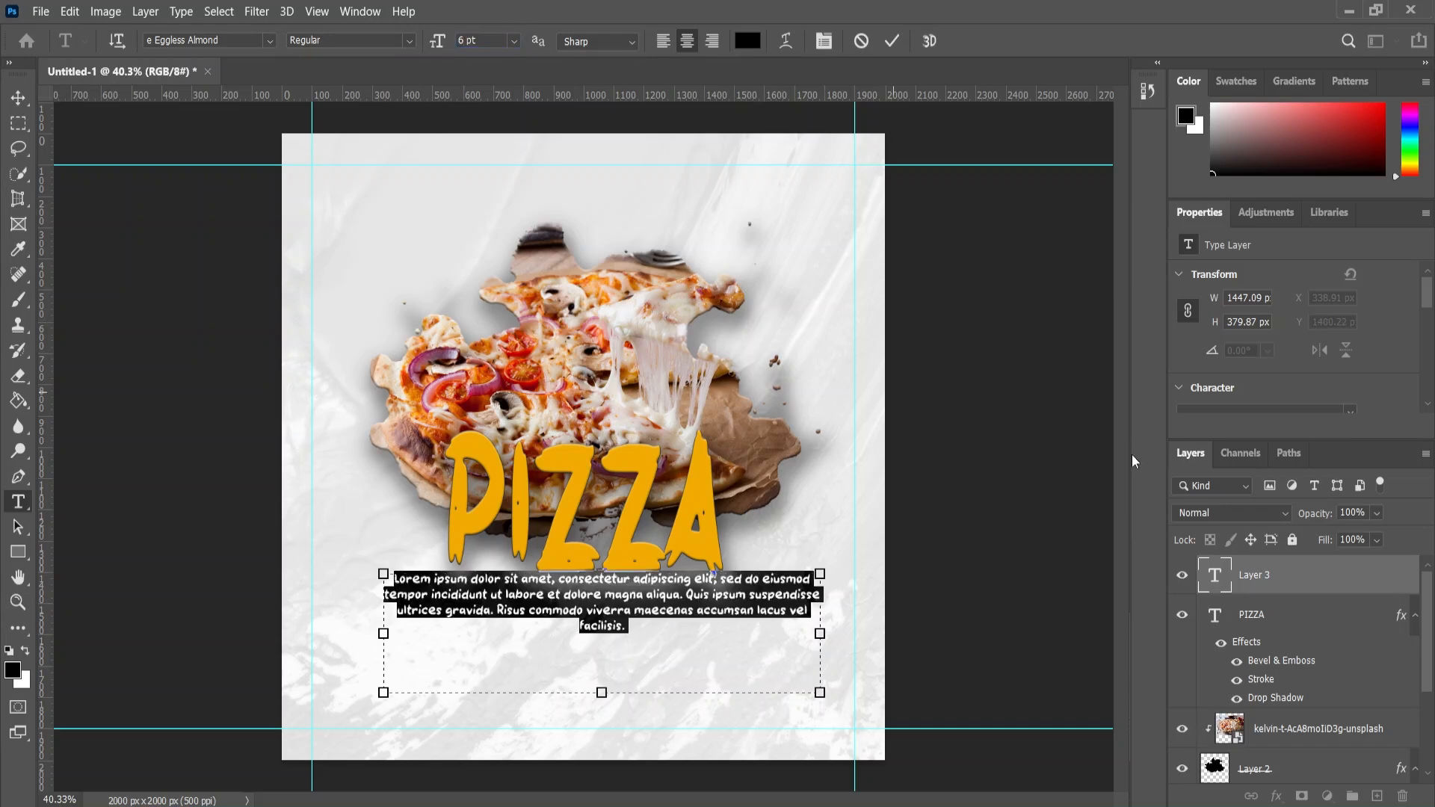
{"action": "scroll", "coordinate": [1329, 363], "scroll_direction": "down", "scroll_amount": 5}
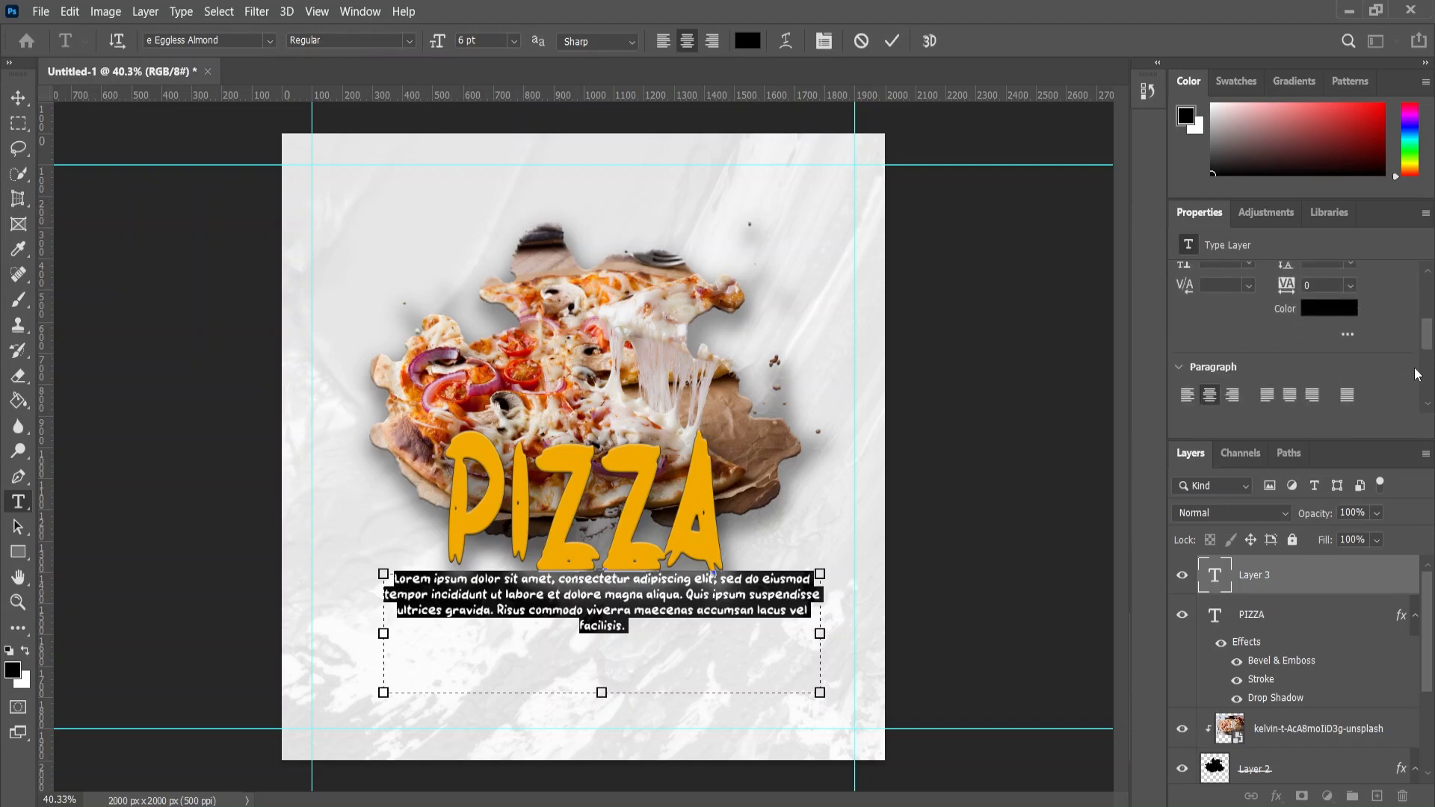
{"action": "left_click", "coordinate": [1288, 349]}
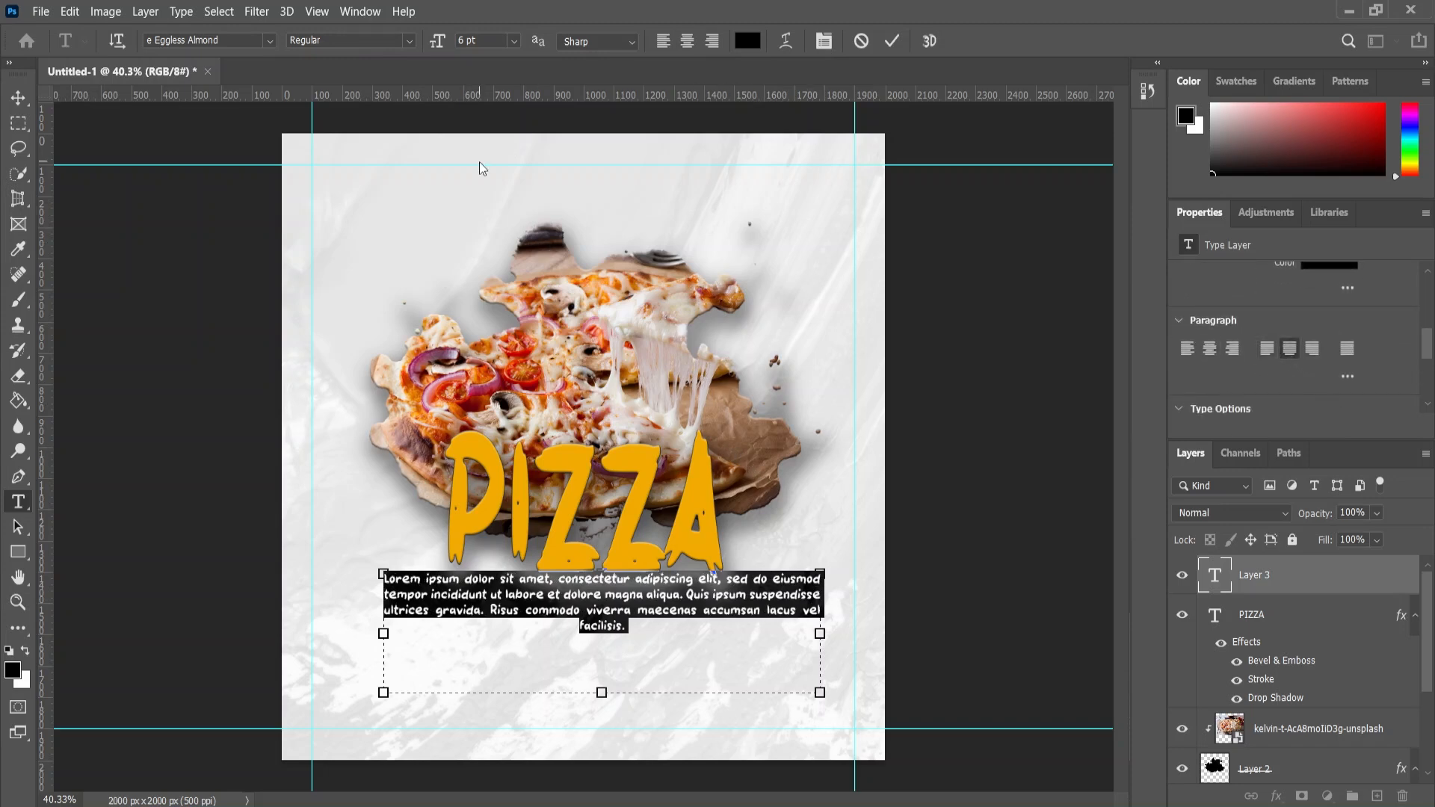
{"action": "left_click", "coordinate": [269, 46]}
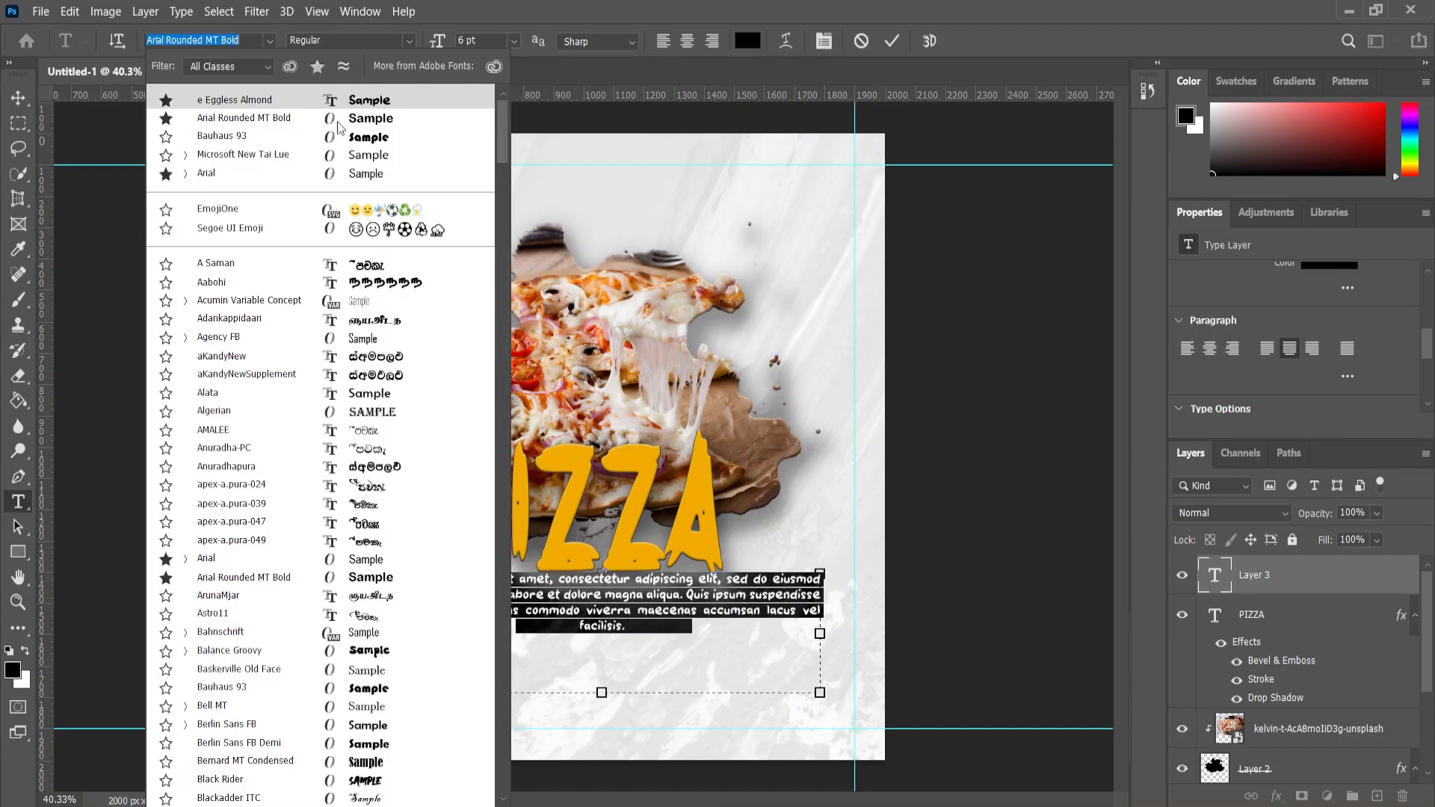
{"action": "left_click", "coordinate": [361, 129]}
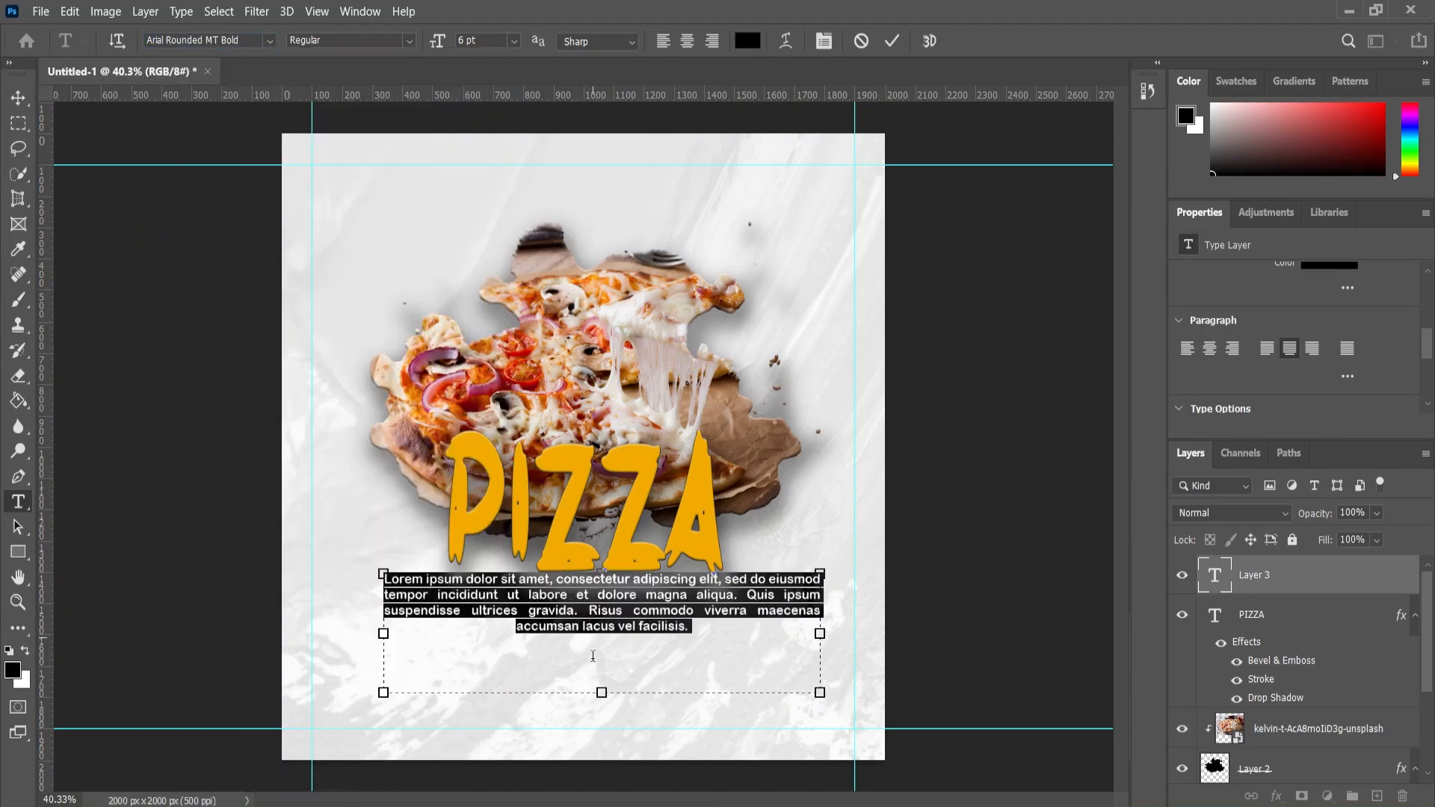
Step: Shorten the paragraph's text box so it fits closely around its four lines
{"action": "left_click_drag", "start_coordinate": [609, 697], "coordinate": [618, 627]}
{"action": "left_click", "coordinate": [15, 99]}
{"action": "left_click", "coordinate": [953, 604]}
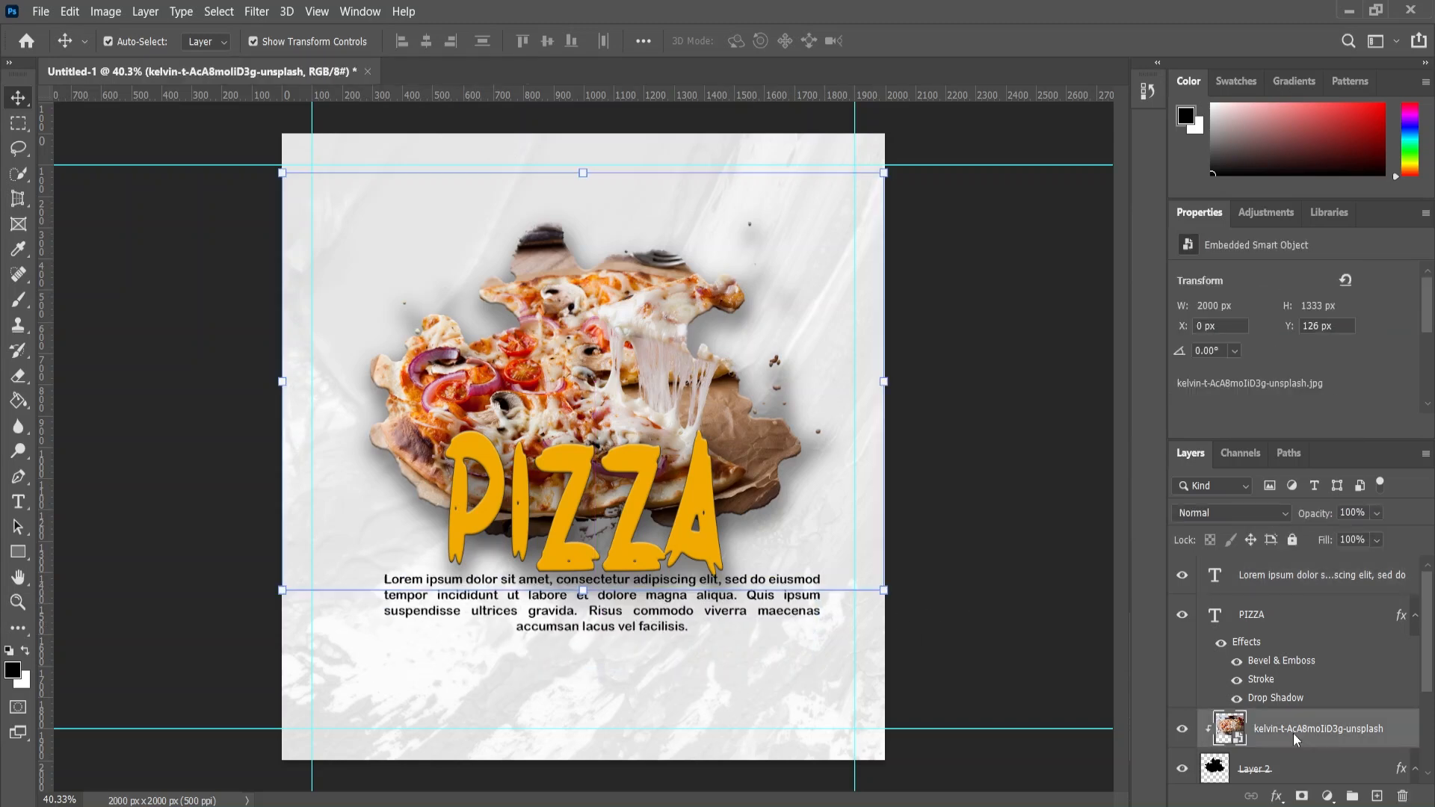
Step: Move the splatter layer, clipped pizza photo and PIZZA title up together, leaving a small gap above the paragraph
{"action": "scroll", "coordinate": [1291, 738], "scroll_direction": "down", "scroll_amount": 1}
{"action": "left_click", "coordinate": [1285, 688]}
{"action": "scroll", "coordinate": [1283, 686], "scroll_direction": "up", "scroll_amount": 1}
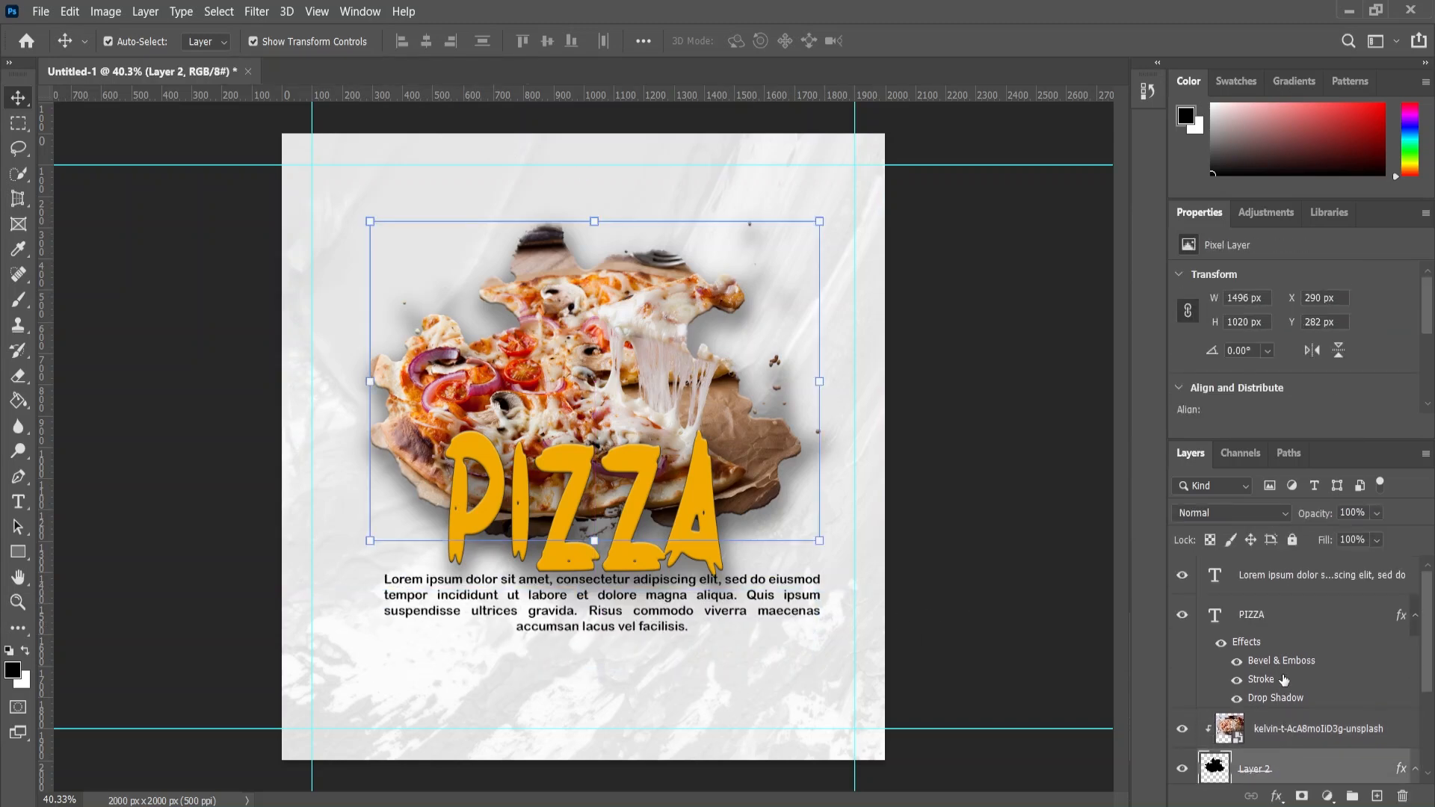
{"action": "left_click", "coordinate": [1274, 620], "text": "shift"}
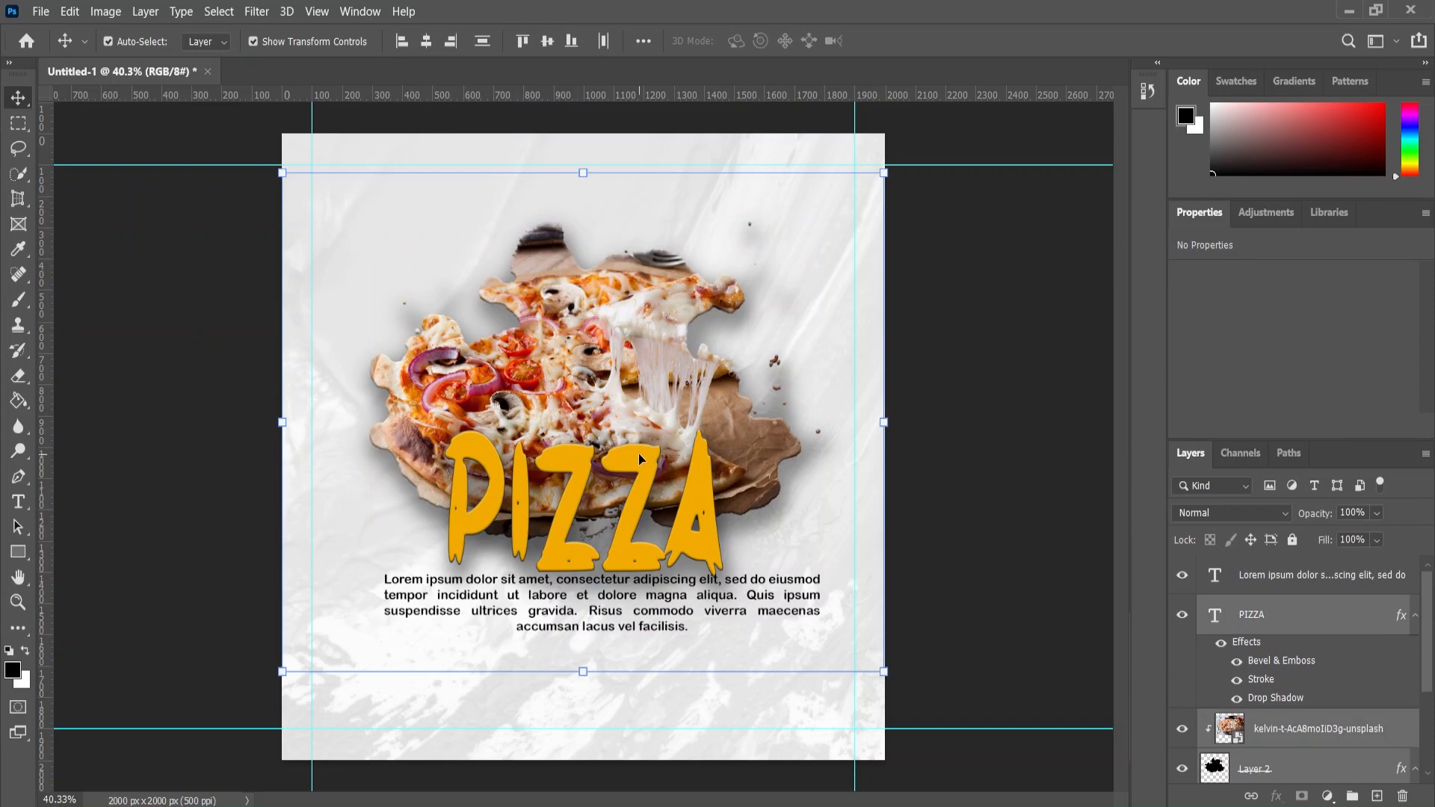
{"action": "left_click_drag", "start_coordinate": [557, 392], "coordinate": [554, 366]}
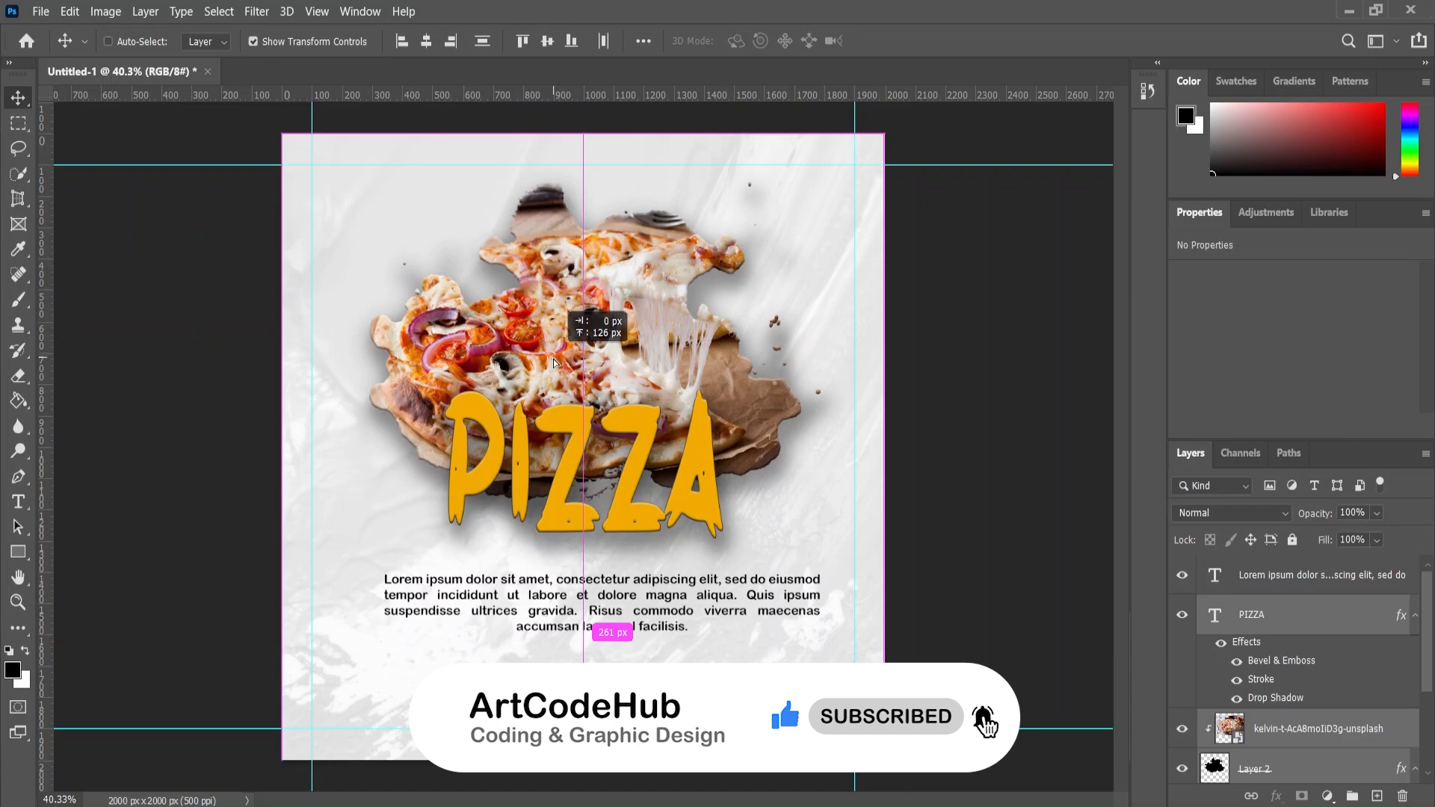
{"action": "left_click_drag", "start_coordinate": [553, 367], "coordinate": [554, 367]}
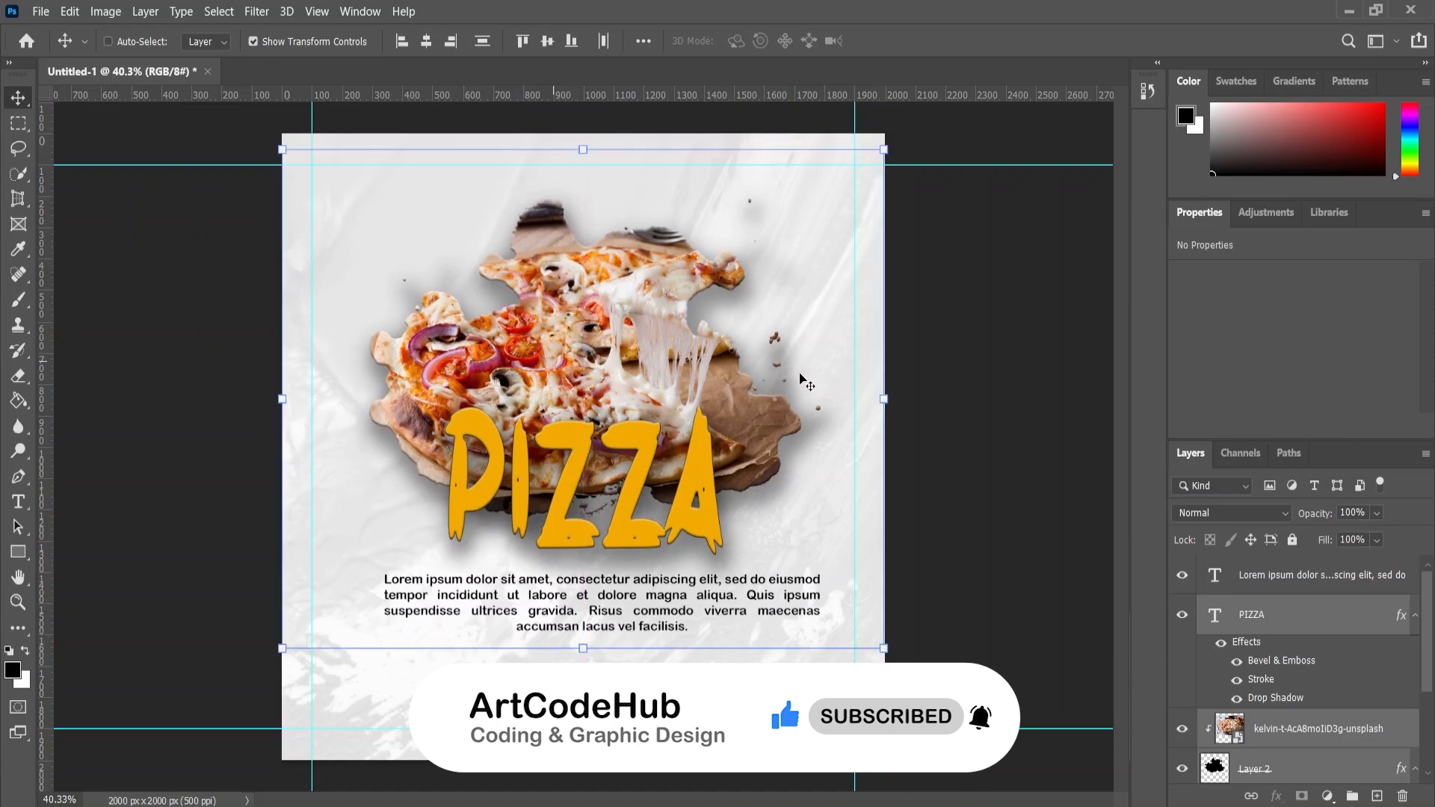
Step: Shift the Lorem ipsum paragraph slightly to the left beneath the PIZZA title
{"action": "left_click", "coordinate": [1001, 373], "text": "ctrl"}
{"action": "left_click", "coordinate": [627, 620]}
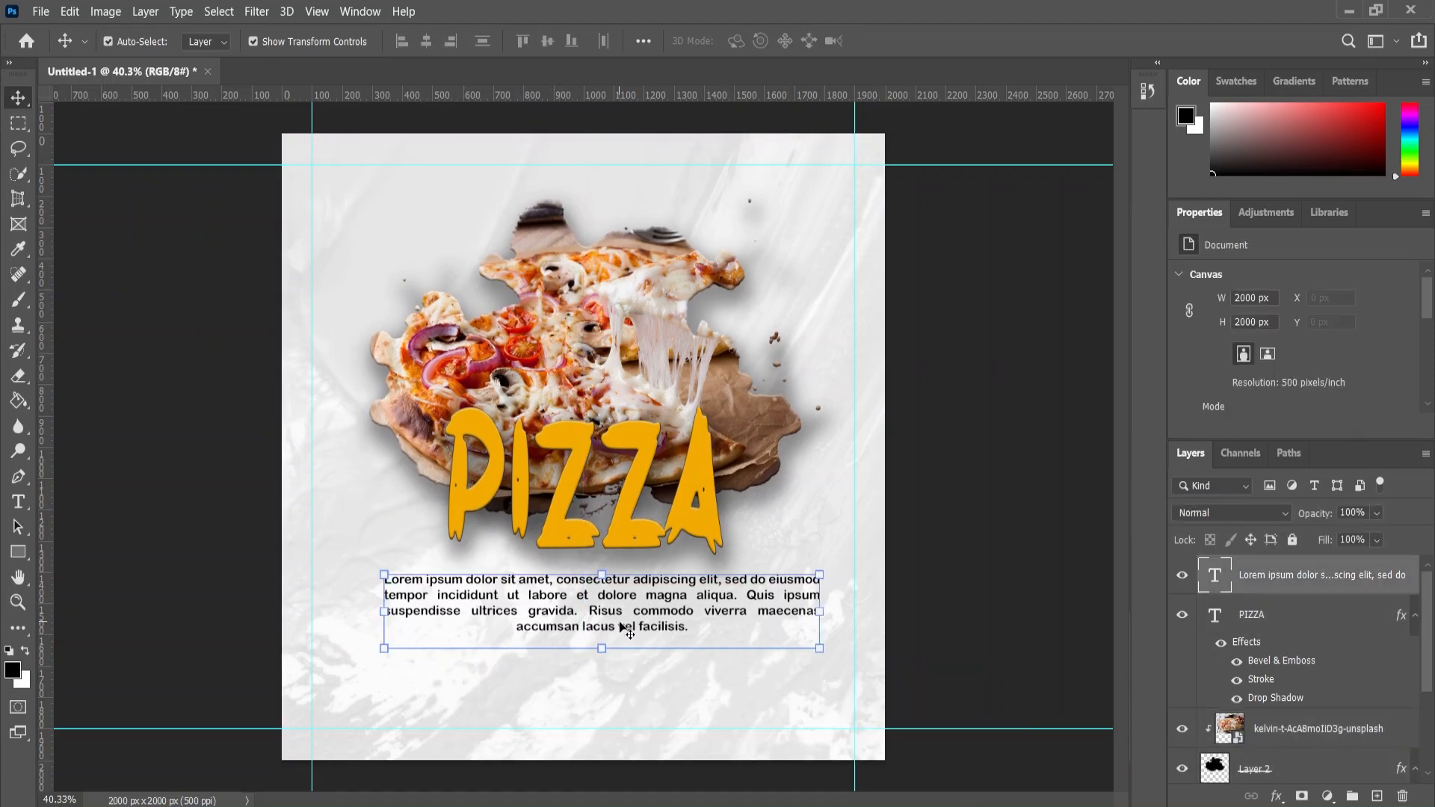
{"action": "left_click_drag", "start_coordinate": [627, 619], "coordinate": [617, 620]}
{"action": "left_click", "coordinate": [1012, 512]}
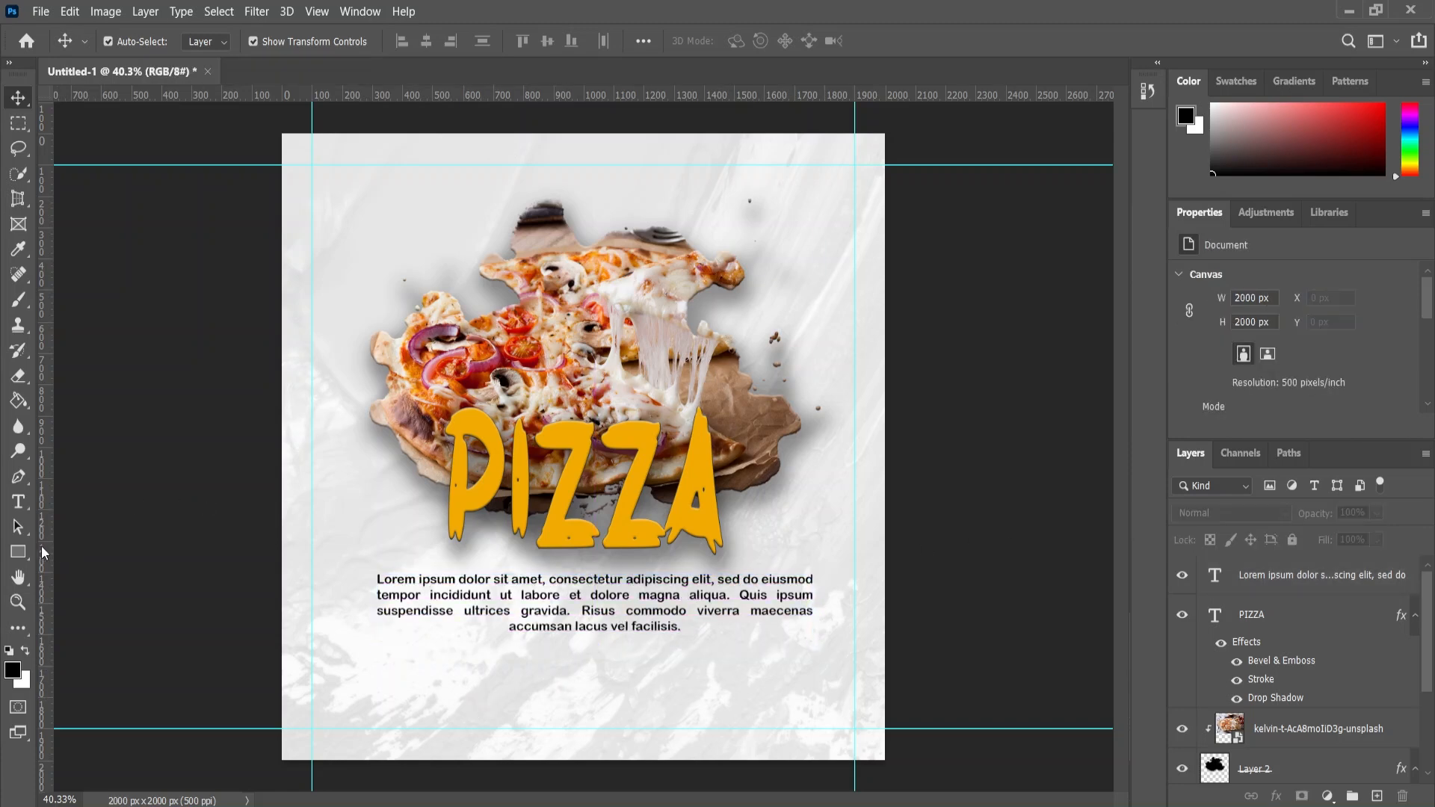
Step: Draw a rectangle about 1237 × 207 px beneath the paragraph and fill it with the title's golden orange
{"action": "left_click", "coordinate": [20, 553]}
{"action": "left_click_drag", "start_coordinate": [396, 644], "coordinate": [768, 706]}
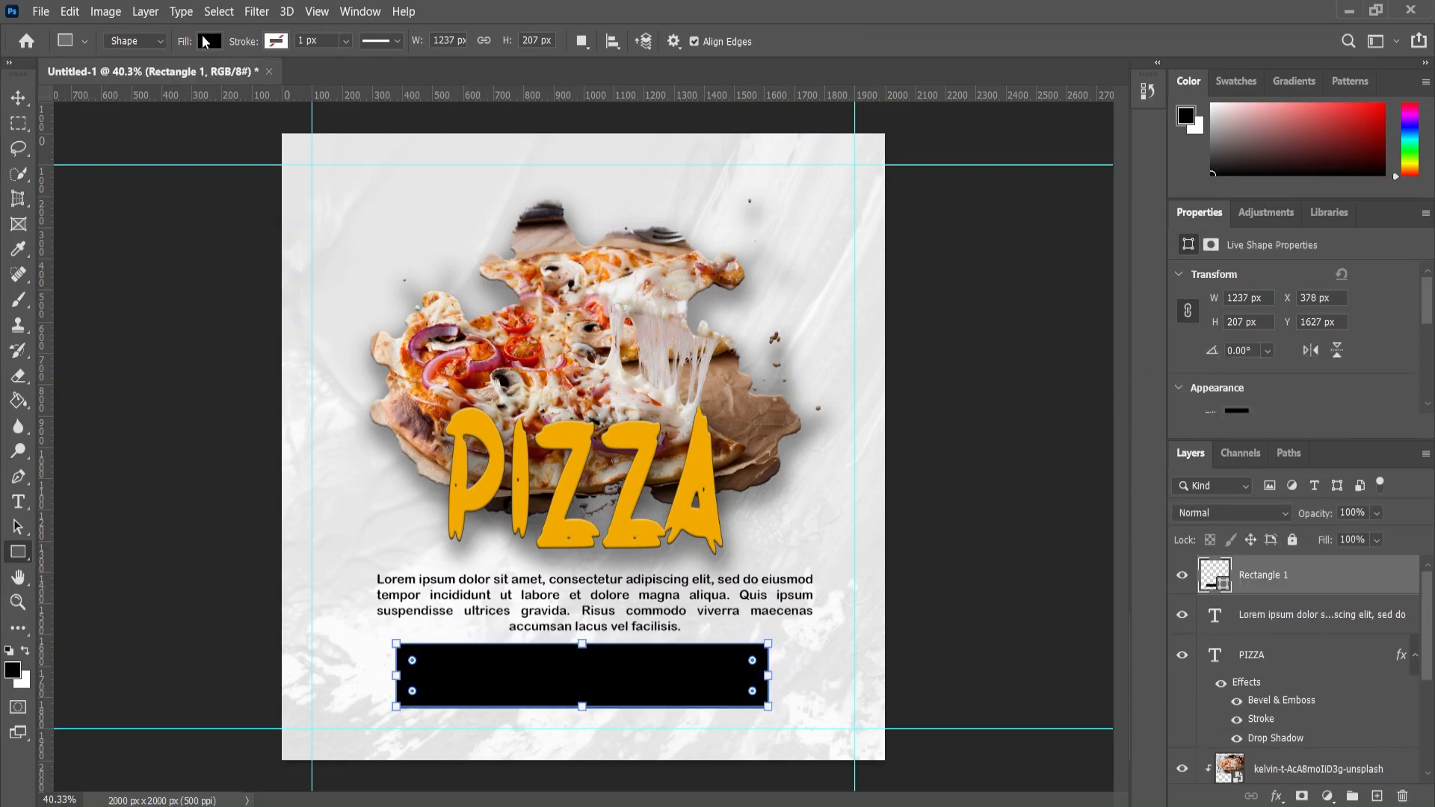
{"action": "left_click", "coordinate": [209, 41]}
{"action": "left_click", "coordinate": [142, 143]}
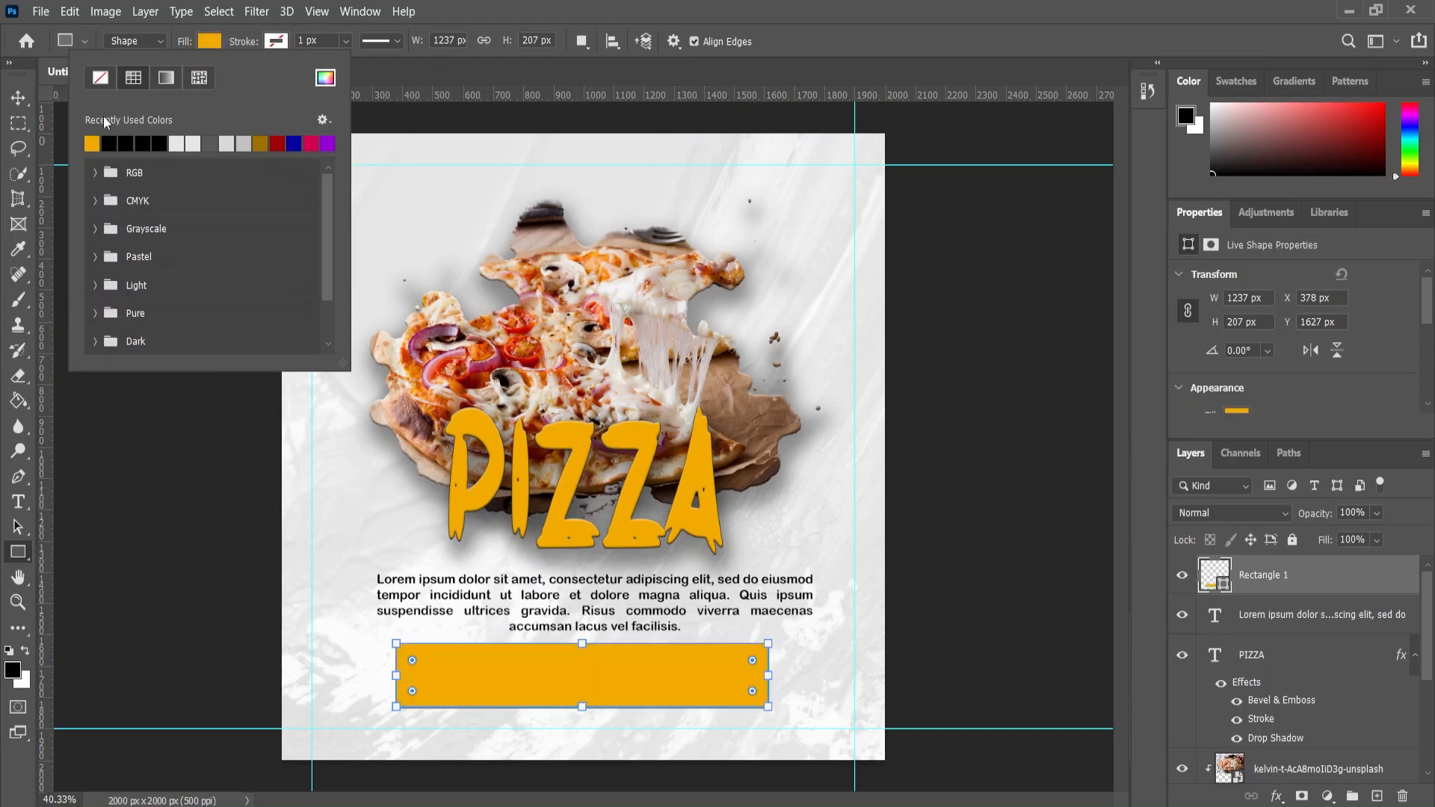
Step: Round the orange rectangle's corners and scale it to a pill-shaped button about 659 × 110 px, centered below the paragraph
{"action": "left_click", "coordinate": [19, 97]}
{"action": "left_click_drag", "start_coordinate": [753, 695], "coordinate": [741, 688]}
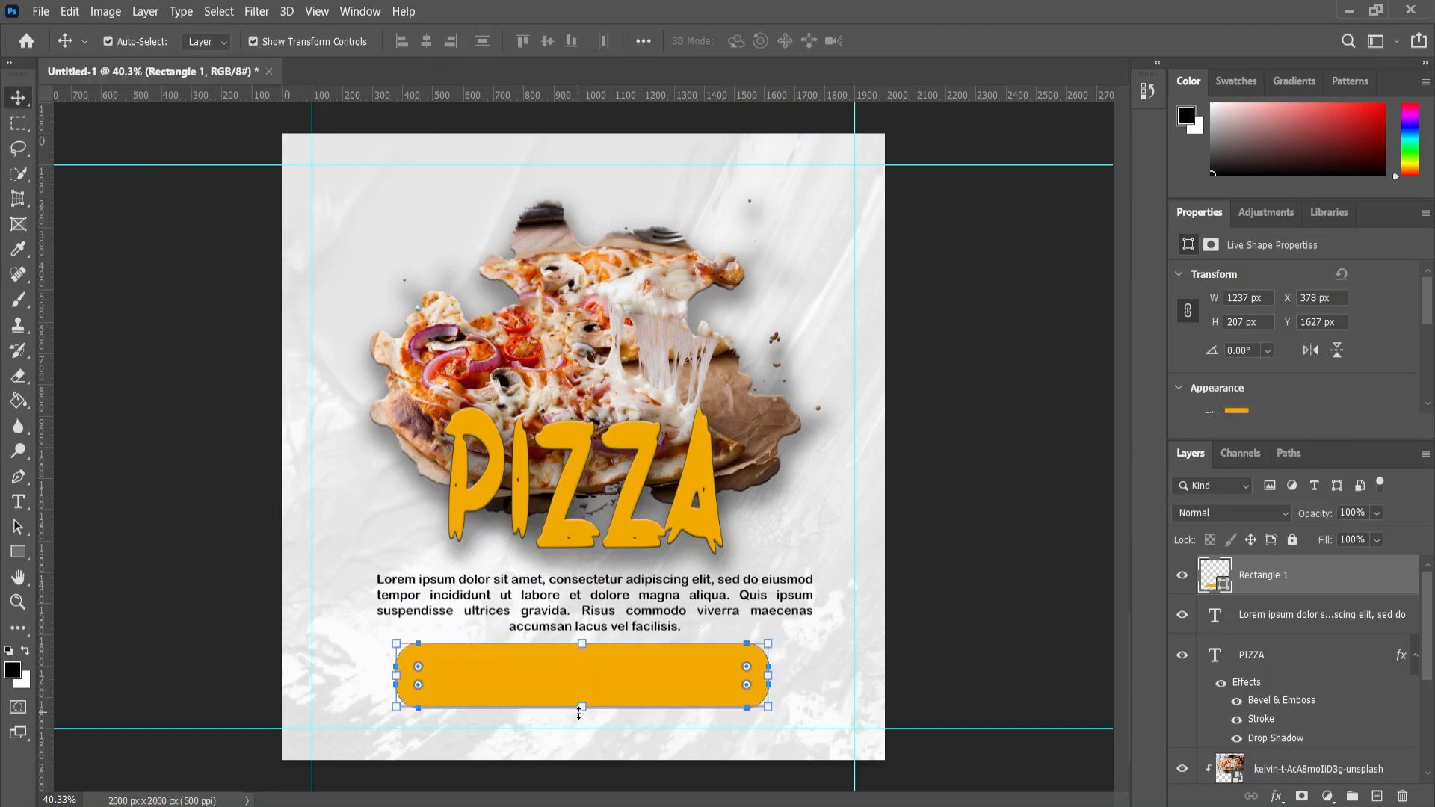
{"action": "left_click_drag", "start_coordinate": [579, 710], "coordinate": [600, 684]}
{"action": "key", "text": "Return"}
{"action": "left_click", "coordinate": [945, 649]}
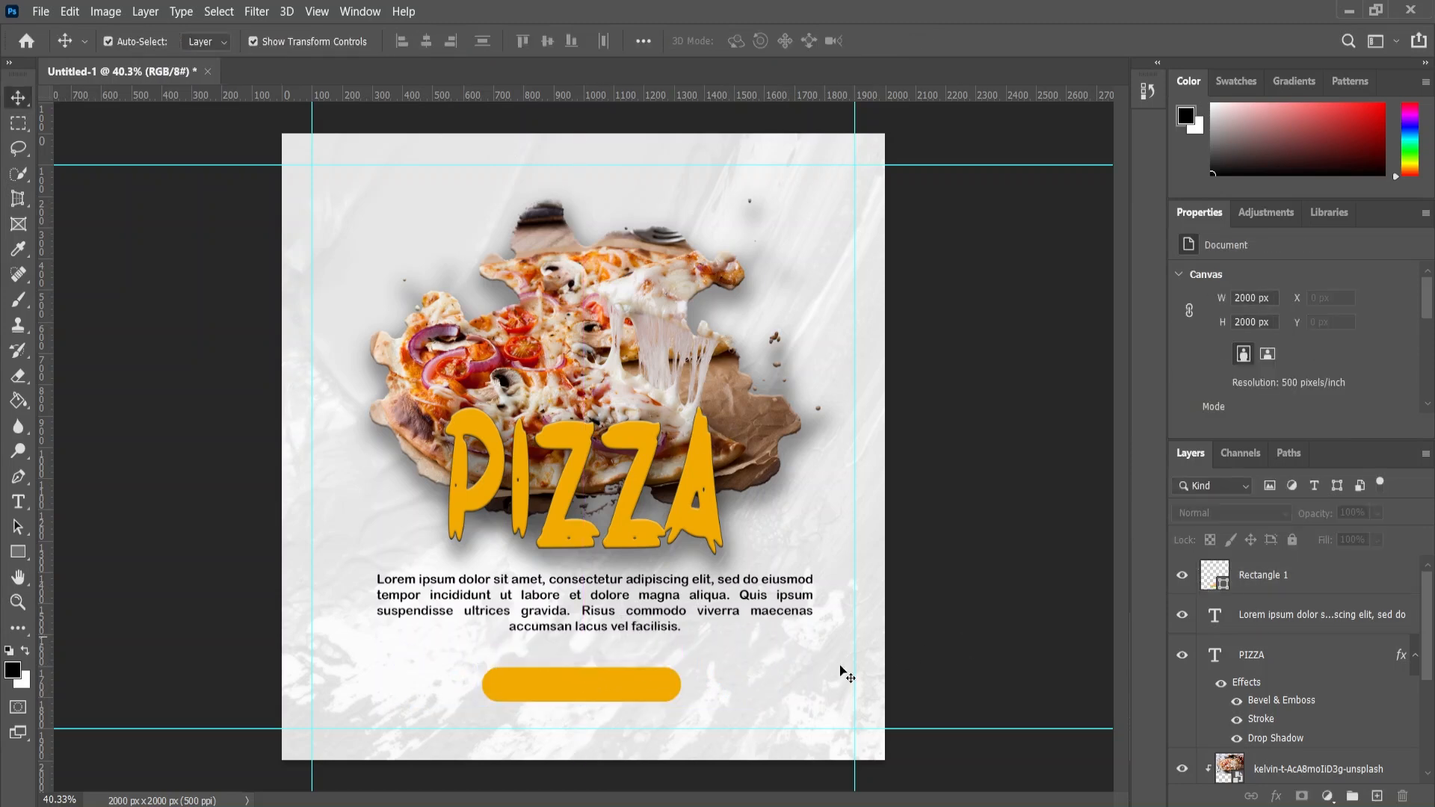
Step: Add a text box about 628 × 178 px over the orange button with the text ORDER NOW
{"action": "left_click", "coordinate": [595, 693]}
{"action": "scroll", "coordinate": [594, 692], "scroll_direction": "up", "scroll_amount": 5}
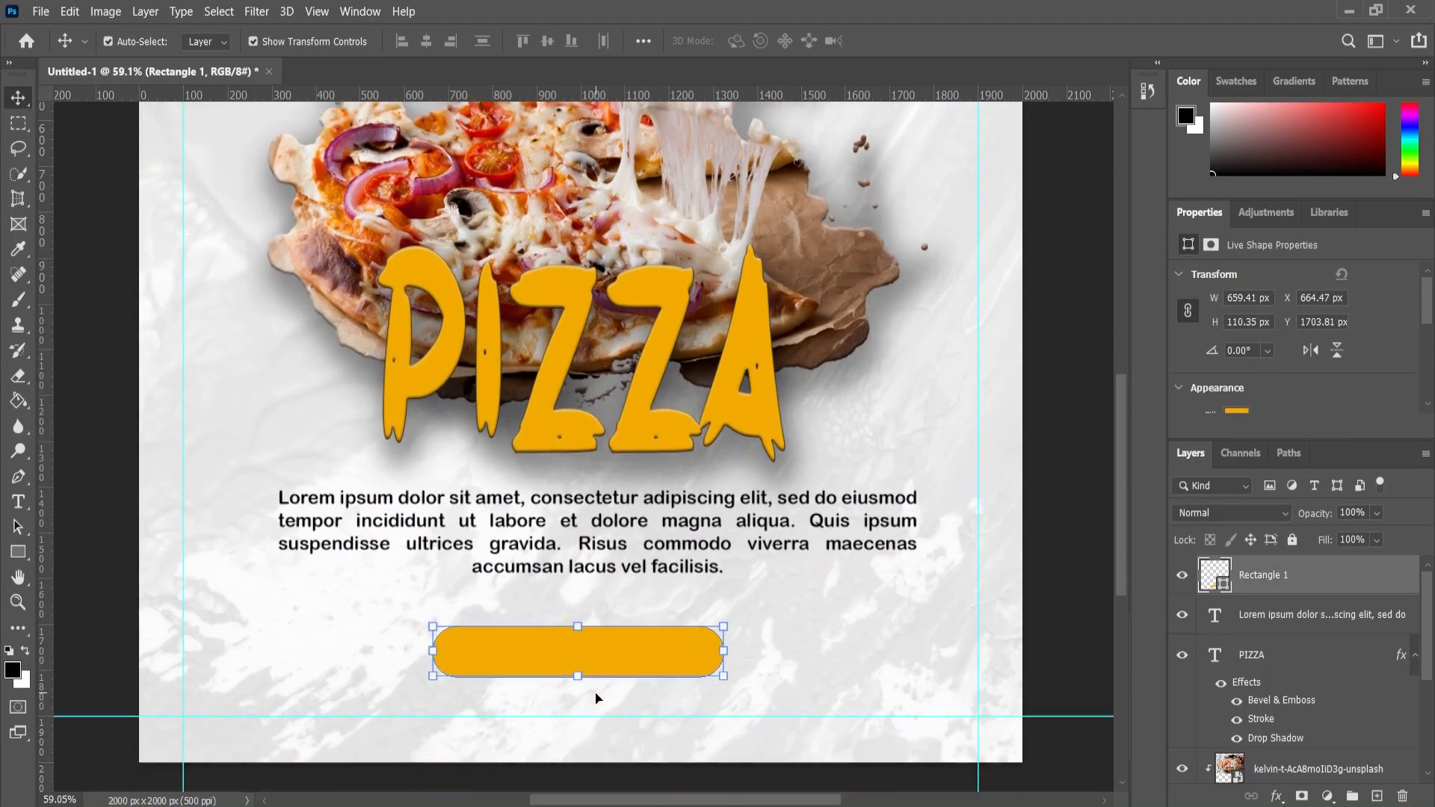
{"action": "scroll", "coordinate": [595, 692], "scroll_direction": "up", "scroll_amount": 3}
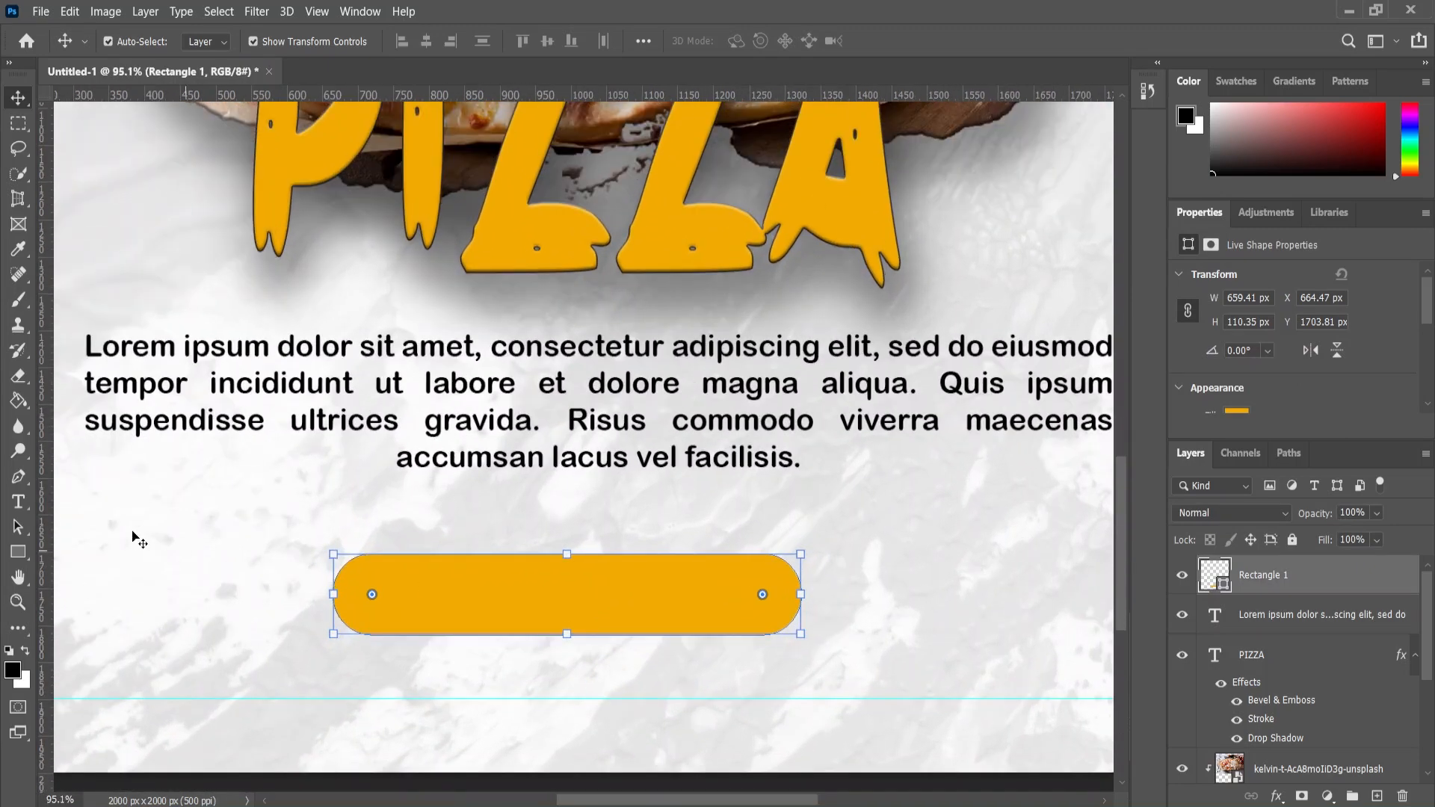
{"action": "left_click", "coordinate": [18, 502]}
{"action": "left_click_drag", "start_coordinate": [379, 523], "coordinate": [825, 654]}
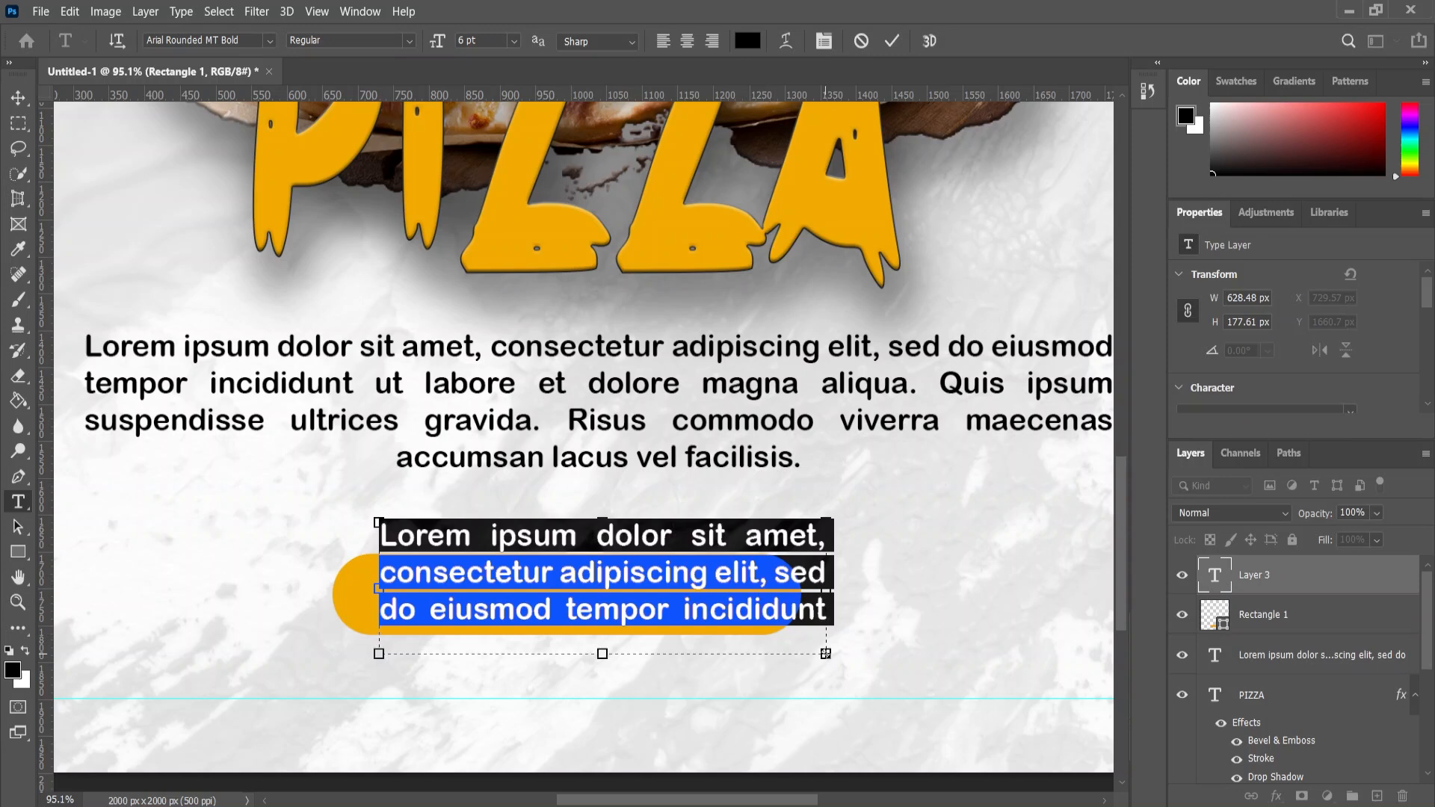
{"action": "type", "text": "ORDE"}
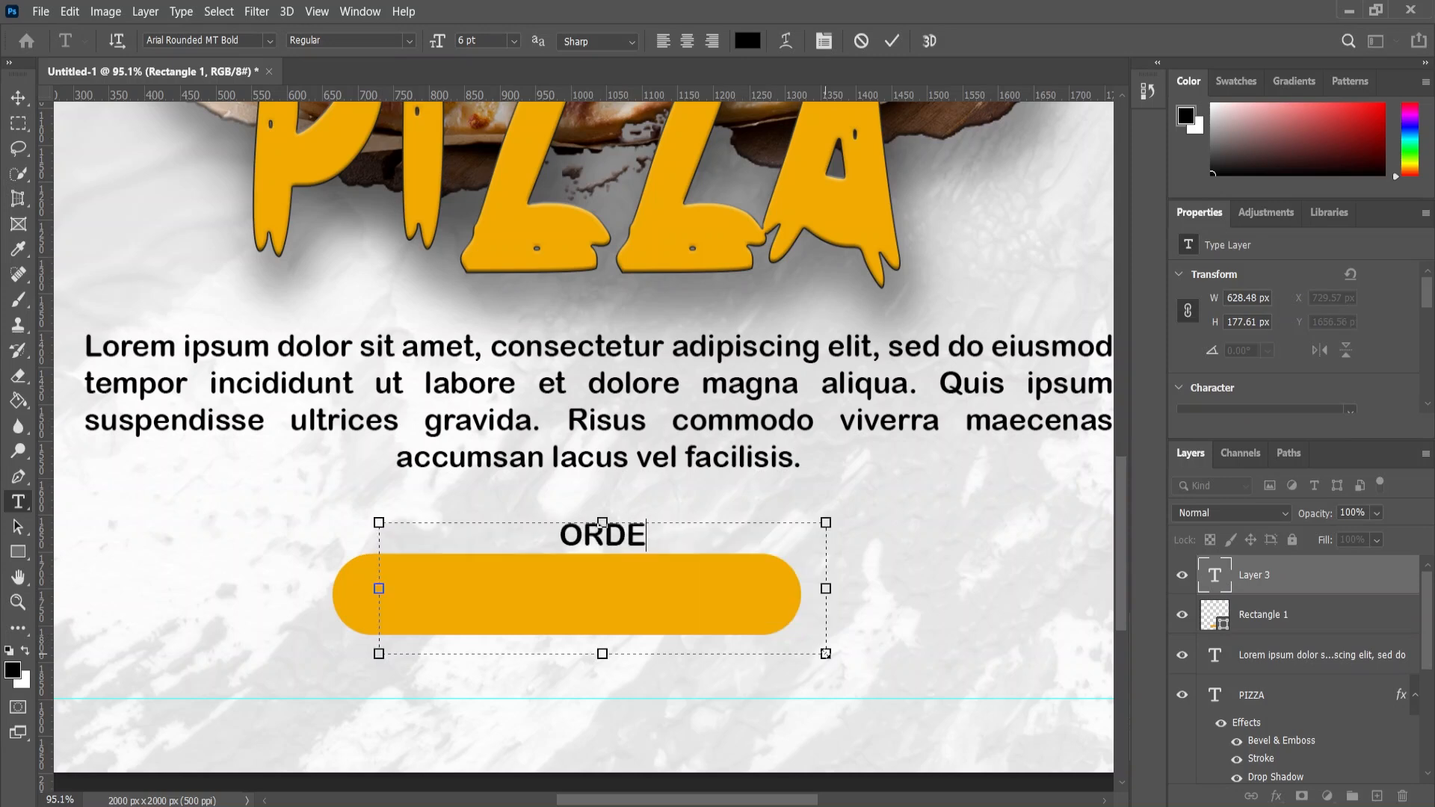
{"action": "type", "text": "R NOW"}
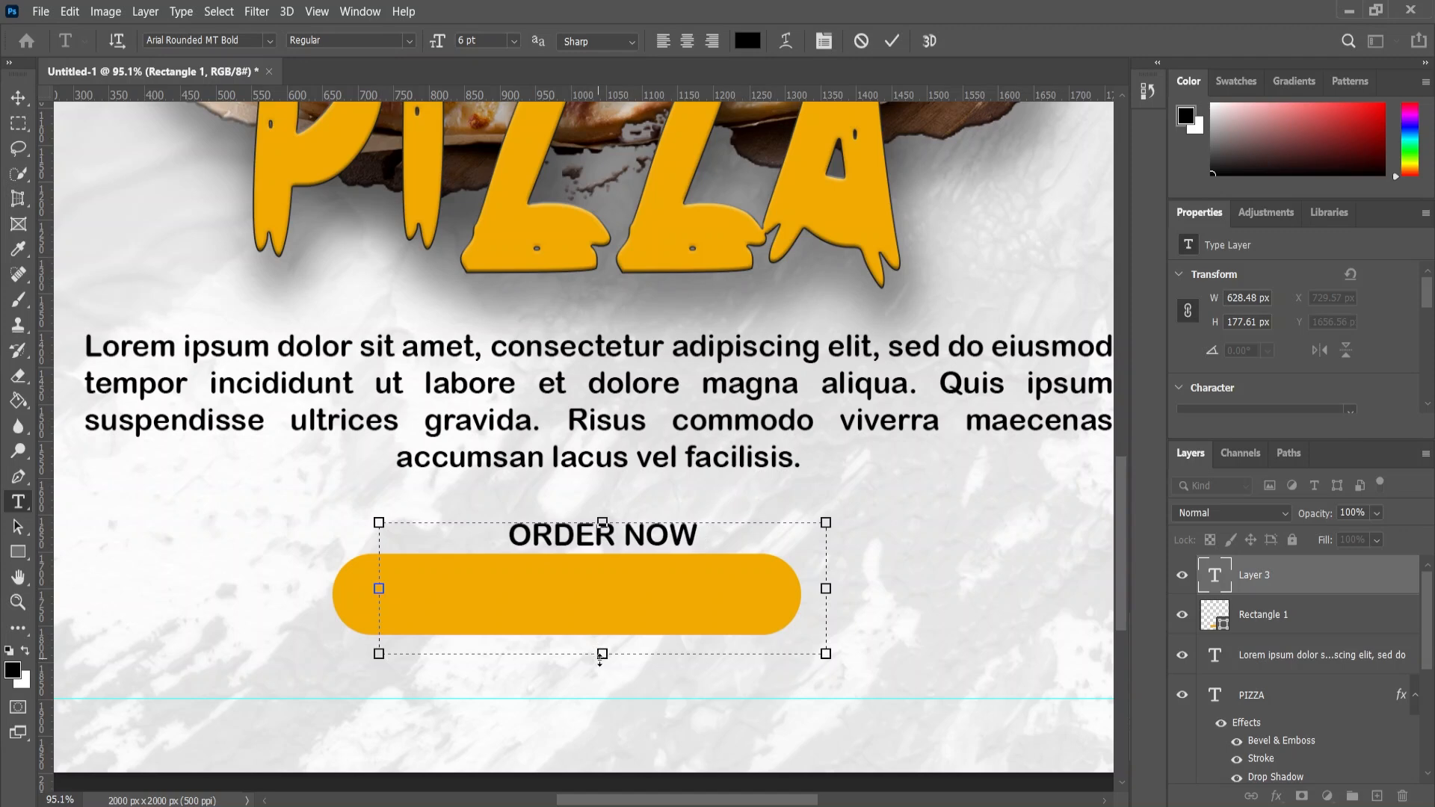
Step: Shrink the ORDER NOW text box to about 441 × 66 px and set its font to e Eggless Almond
{"action": "left_click_drag", "start_coordinate": [602, 654], "coordinate": [602, 571]}
{"action": "left_click_drag", "start_coordinate": [822, 554], "coordinate": [438, 536]}
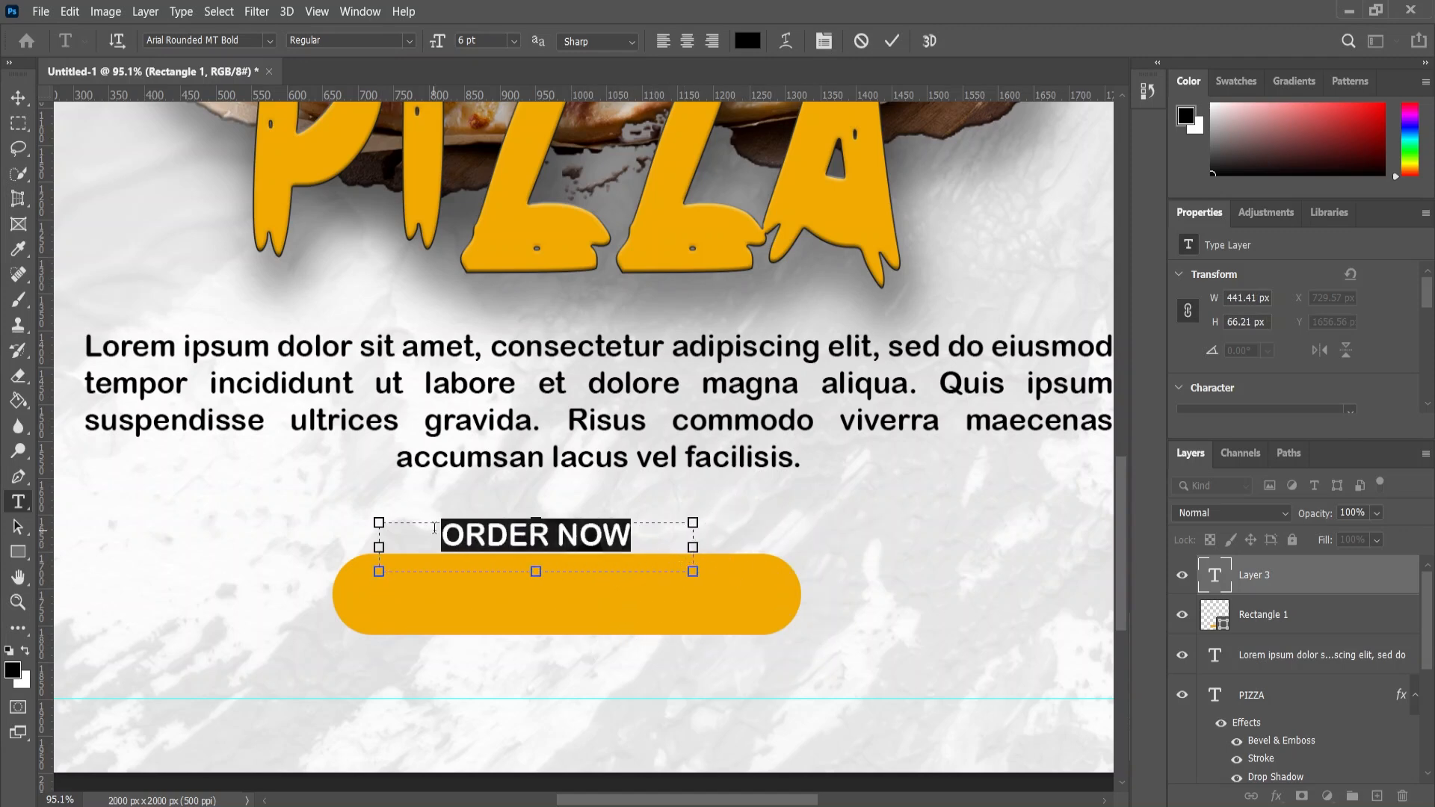
{"action": "left_click", "coordinate": [269, 41]}
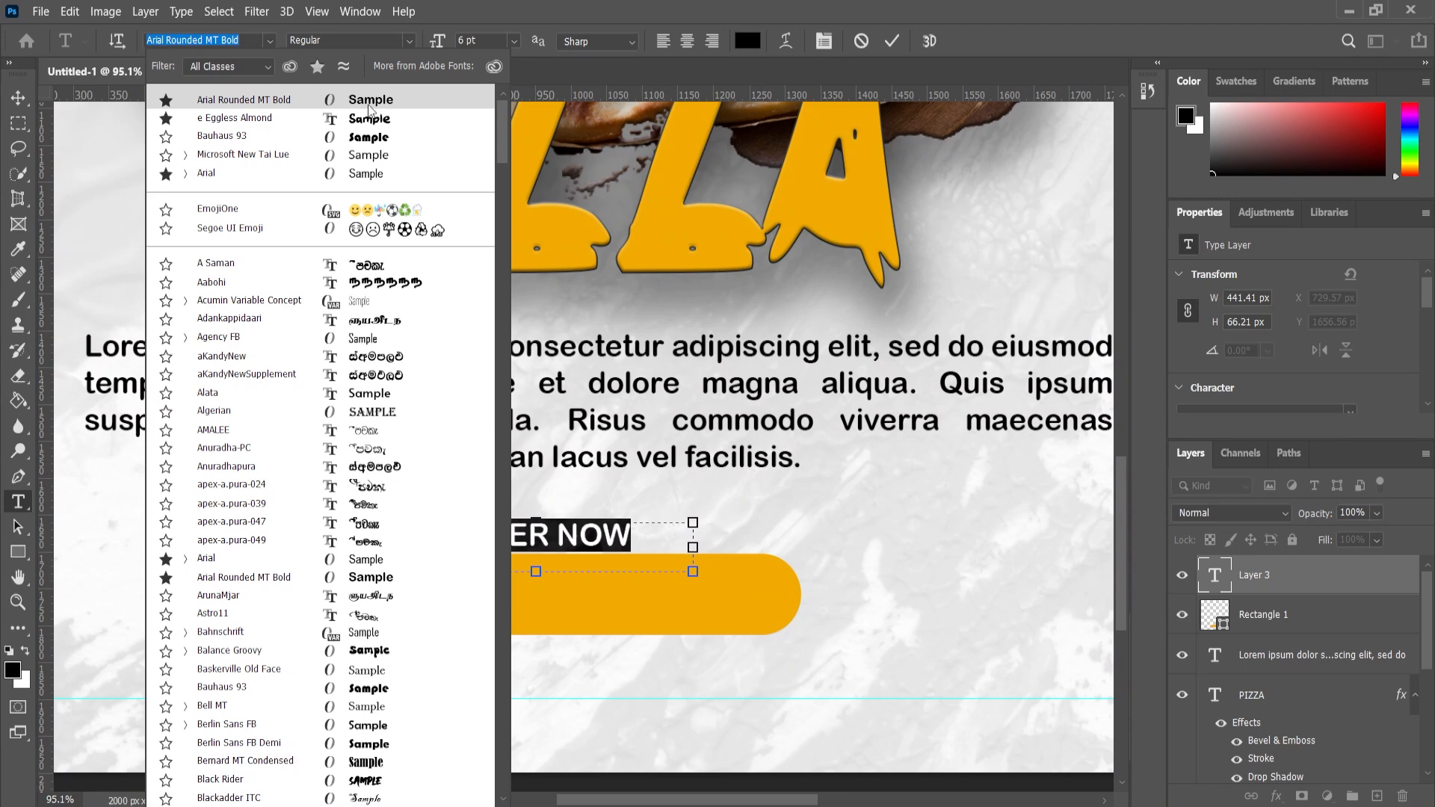
{"action": "left_click", "coordinate": [378, 119]}
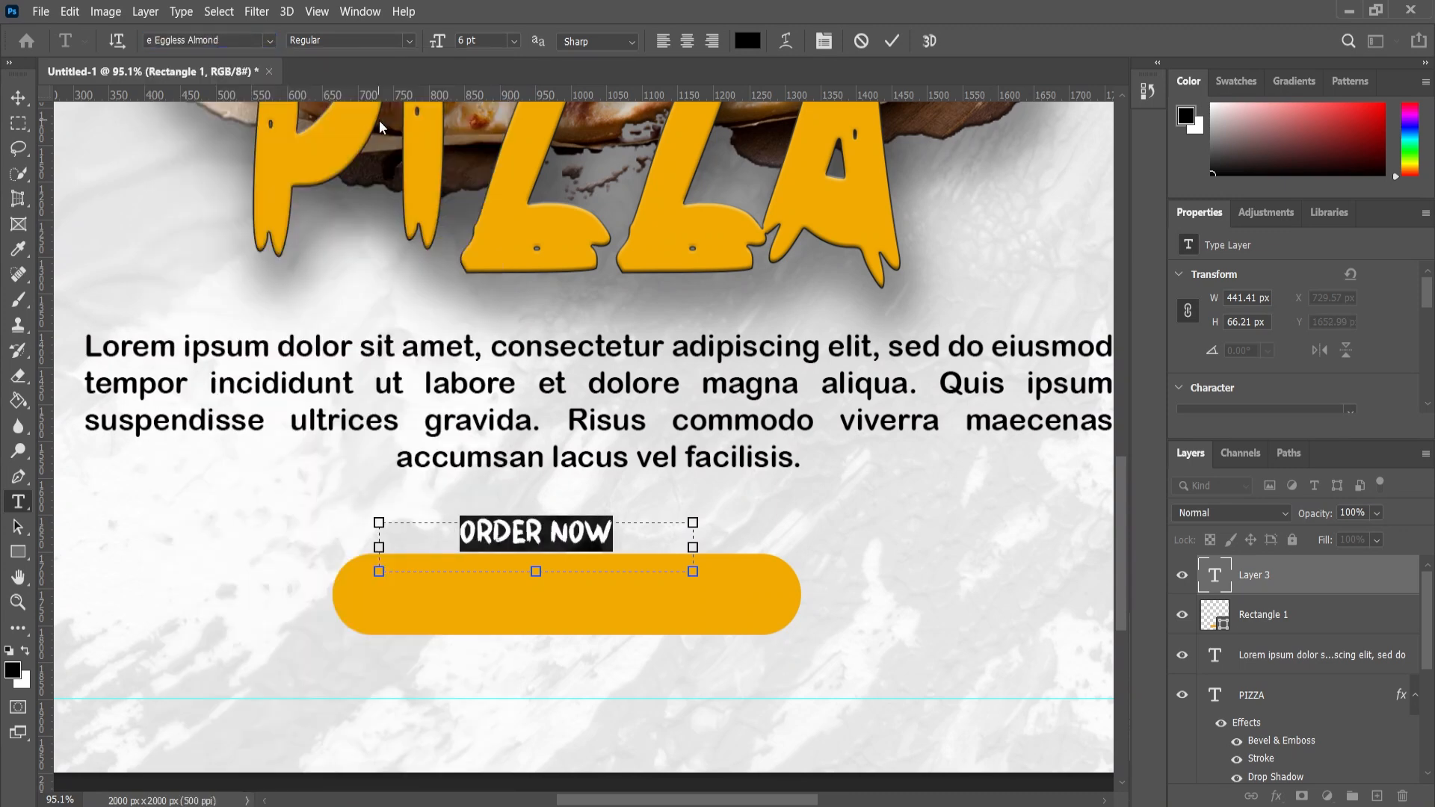
Step: Enlarge the ORDER NOW text to a box about 700 × 120 px and center the words on the orange button
{"action": "left_click", "coordinate": [19, 99]}
{"action": "left_click_drag", "start_coordinate": [566, 538], "coordinate": [582, 603]}
{"action": "key", "text": "ctrl+t"}
{"action": "left_click_drag", "start_coordinate": [747, 623], "coordinate": [811, 620]}
{"action": "left_click_drag", "start_coordinate": [700, 603], "coordinate": [645, 605]}
{"action": "left_click_drag", "start_coordinate": [759, 613], "coordinate": [822, 594]}
{"action": "left_click_drag", "start_coordinate": [703, 594], "coordinate": [678, 596]}
{"action": "left_click", "coordinate": [930, 48]}
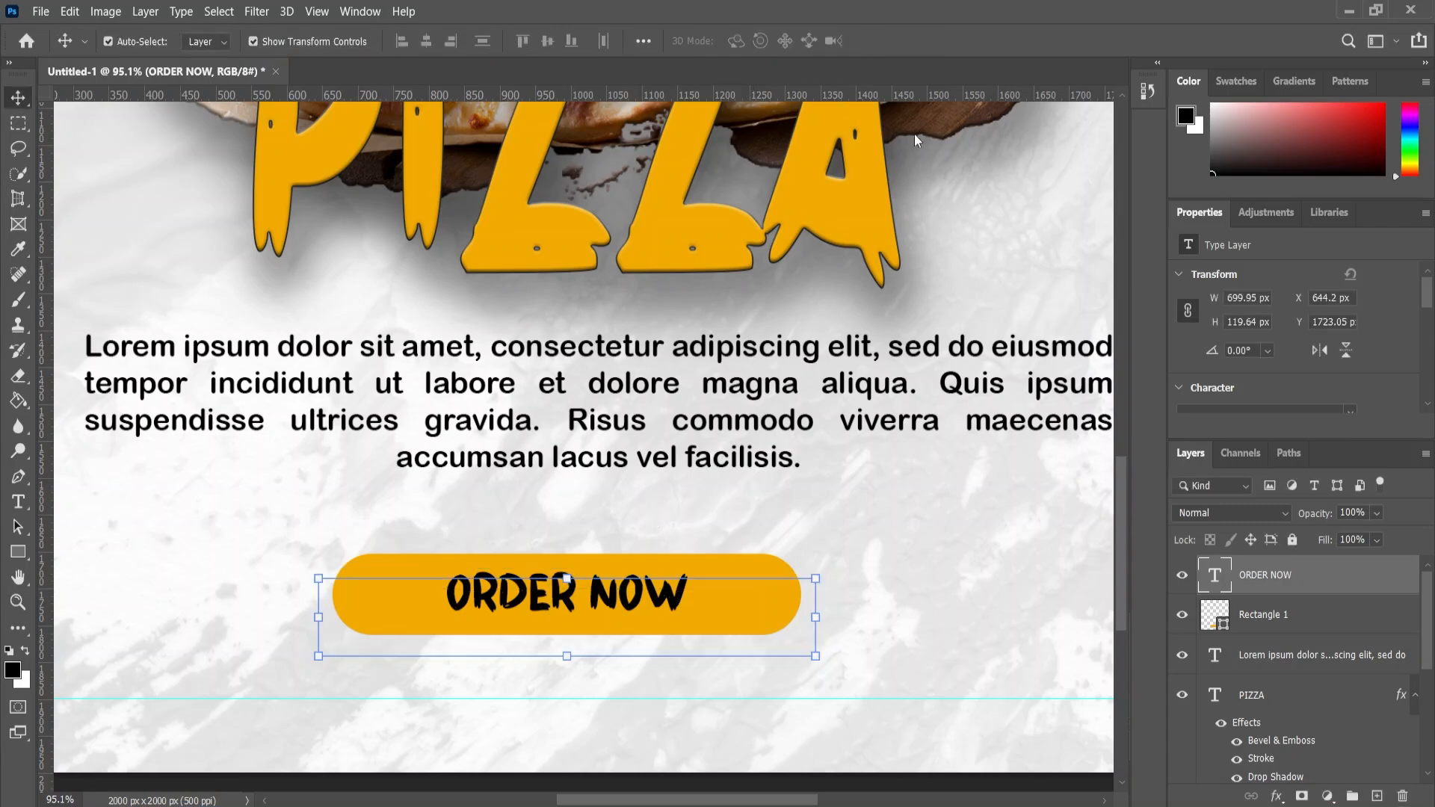
{"action": "left_click", "coordinate": [910, 602]}
{"action": "scroll", "coordinate": [502, 517], "scroll_direction": "down", "scroll_amount": 10}
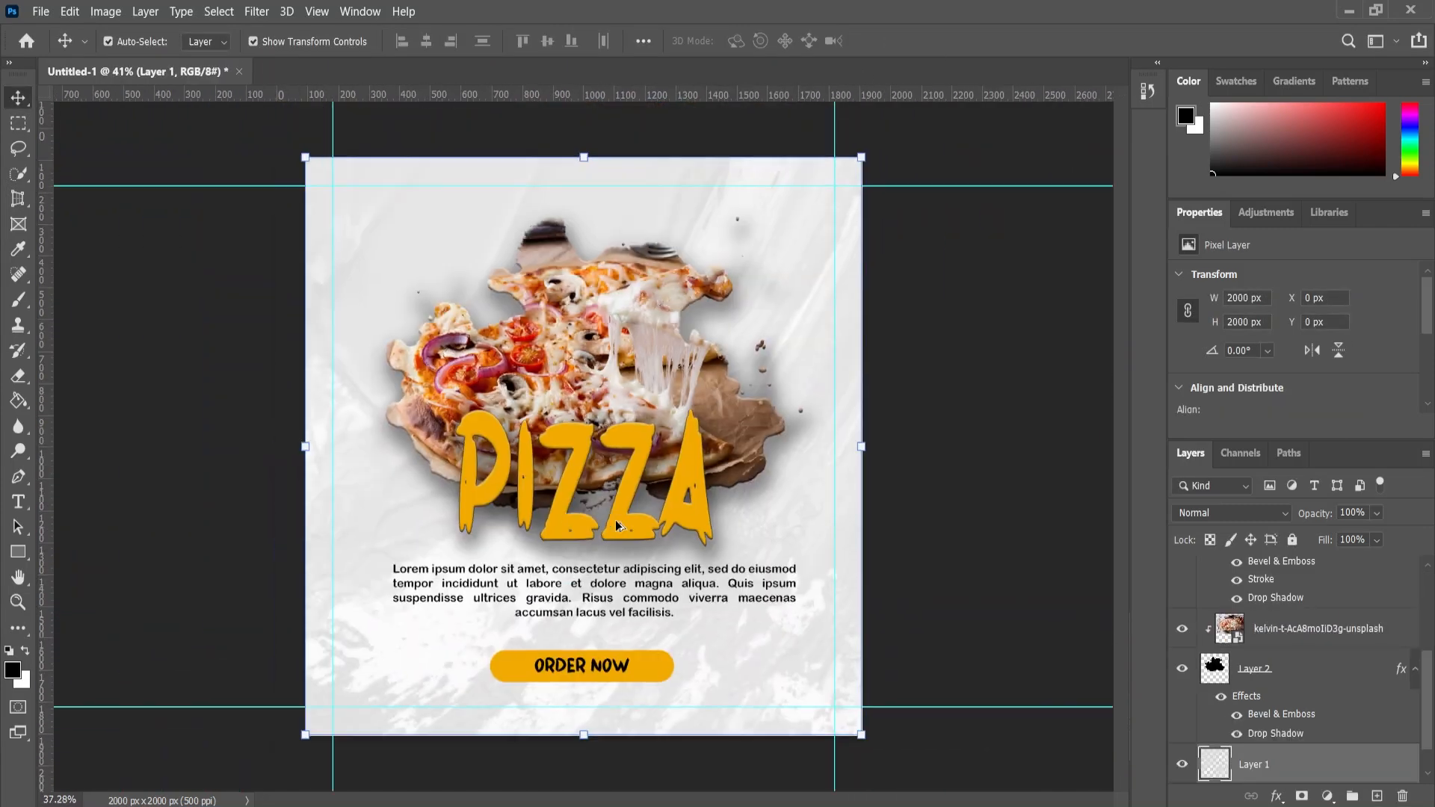
Step: Add a text box about 415 × 168 px in the canvas's upper-left corner, inside the guides, with the text LoGo HeRe
{"action": "left_click", "coordinate": [934, 329]}
{"action": "scroll", "coordinate": [755, 286], "scroll_direction": "up", "scroll_amount": 2}
{"action": "scroll", "coordinate": [213, 200], "scroll_direction": "up", "scroll_amount": 4}
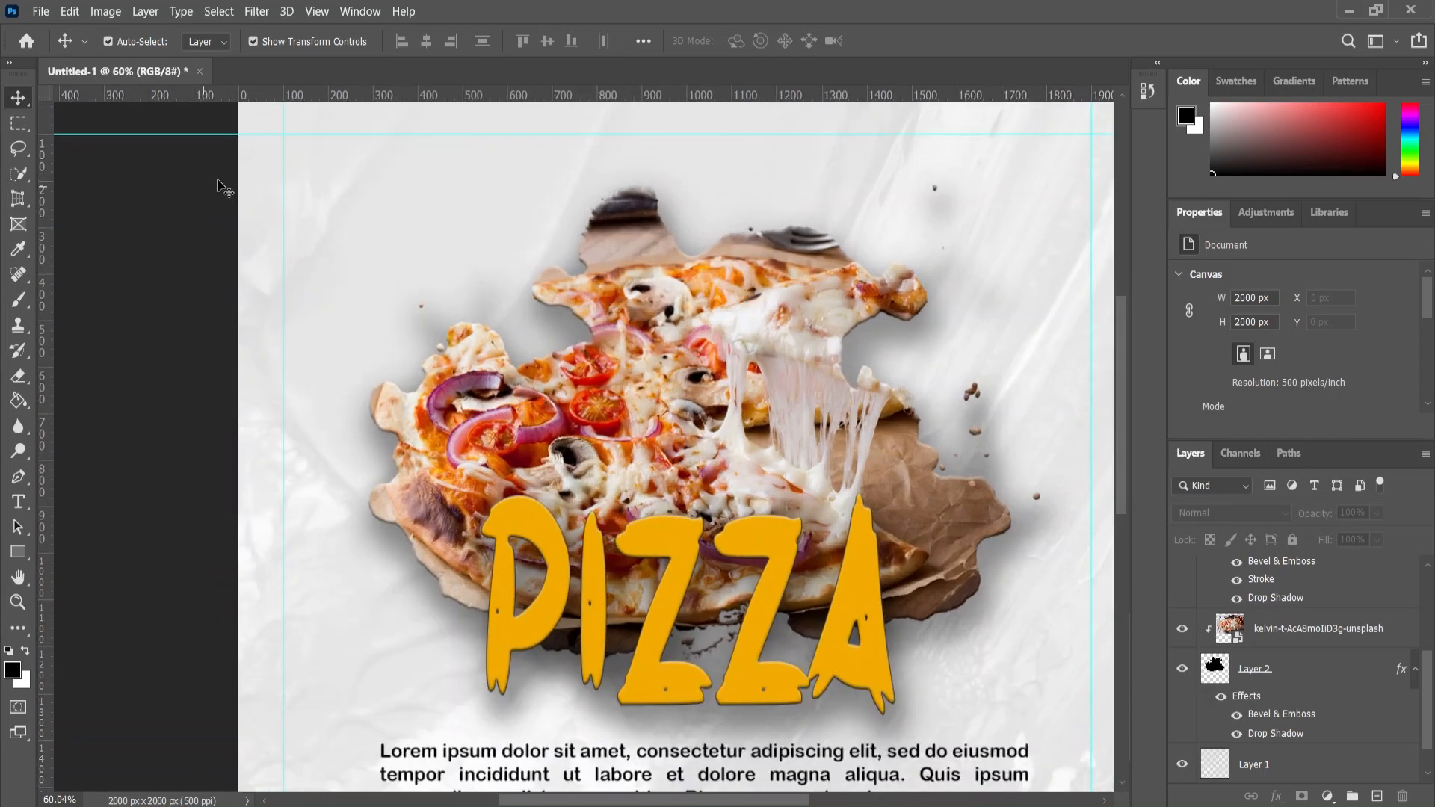
{"action": "scroll", "coordinate": [141, 324], "scroll_direction": "up", "scroll_amount": 3}
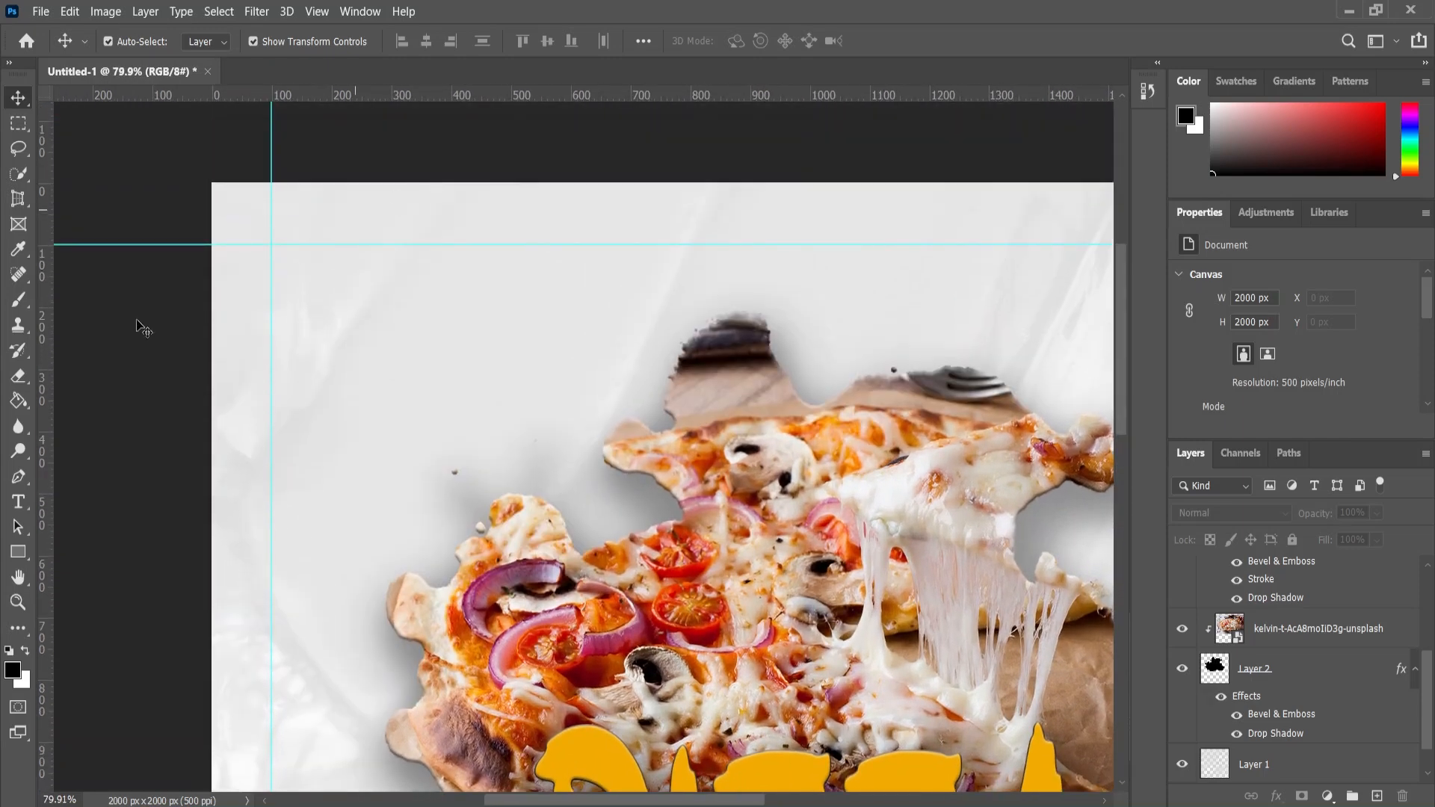
{"action": "left_click", "coordinate": [18, 501]}
{"action": "left_click_drag", "start_coordinate": [282, 270], "coordinate": [531, 375]}
{"action": "type", "text": "LoGo HeRe"}
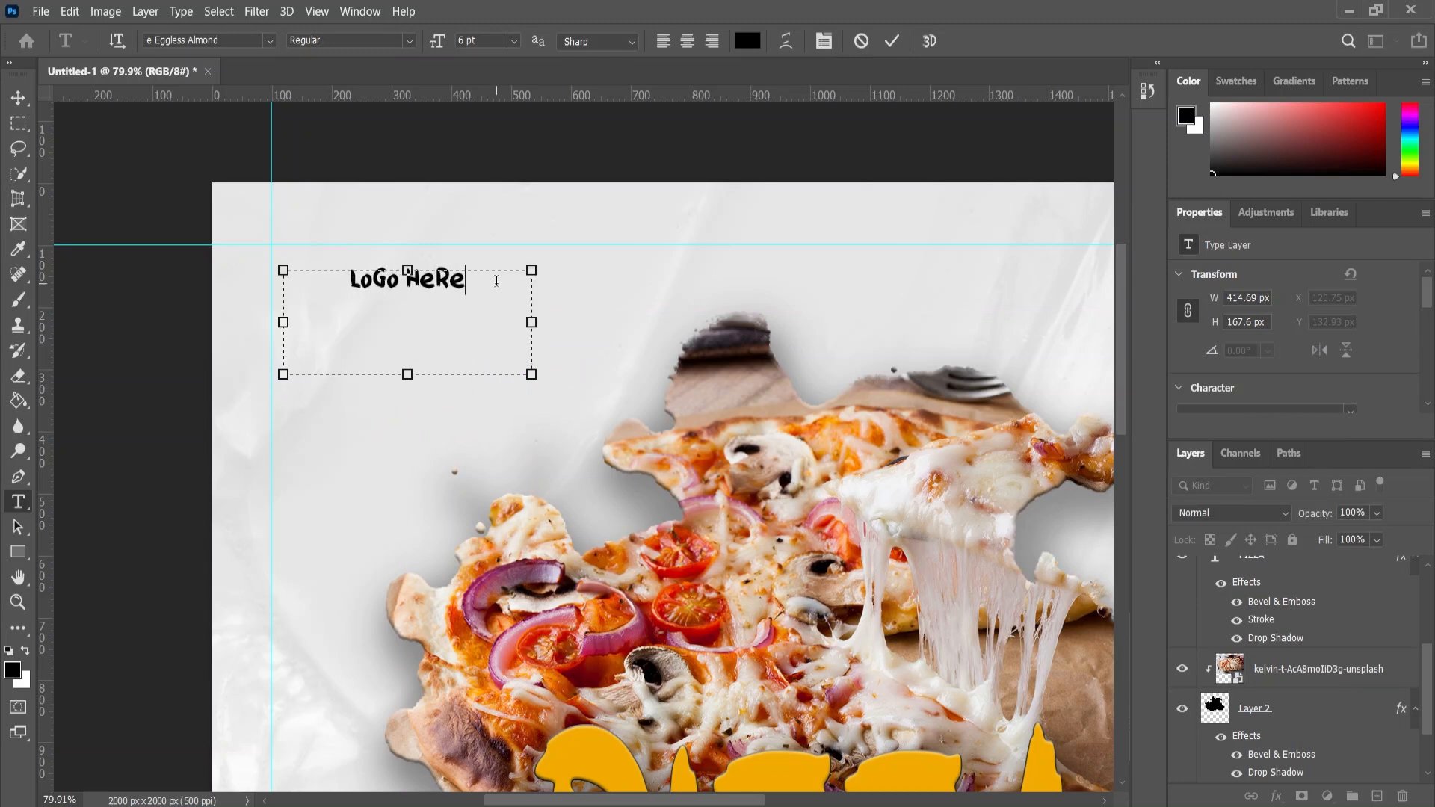
Step: Shrink the LoGo HeRe text box to about 287 × 74 px and align its left edge with the vertical guide
{"action": "left_click_drag", "start_coordinate": [414, 391], "coordinate": [411, 328]}
{"action": "left_click_drag", "start_coordinate": [532, 290], "coordinate": [389, 305]}
{"action": "left_click", "coordinate": [18, 98]}
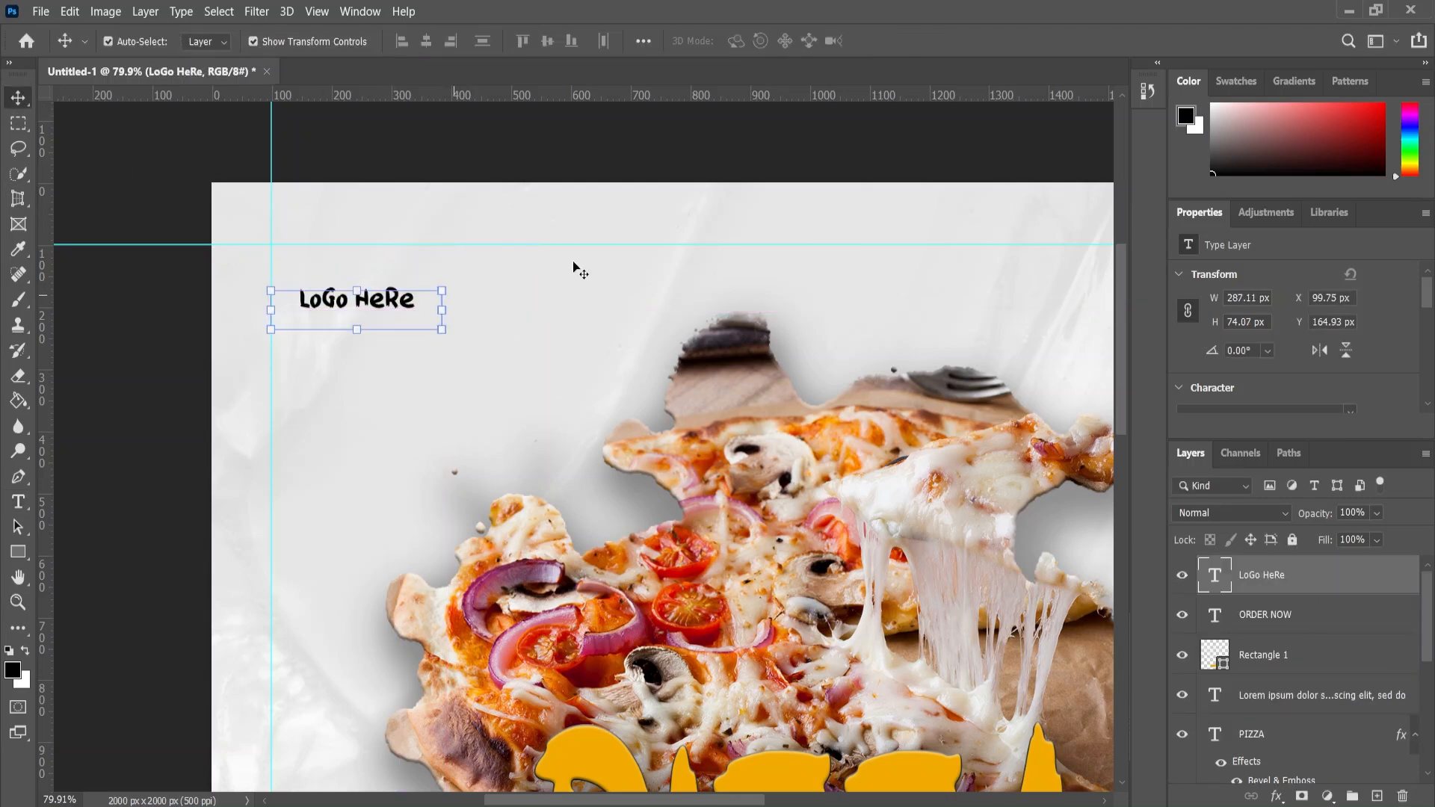
{"action": "left_click", "coordinate": [562, 320]}
{"action": "scroll", "coordinate": [468, 356], "scroll_direction": "down", "scroll_amount": 5}
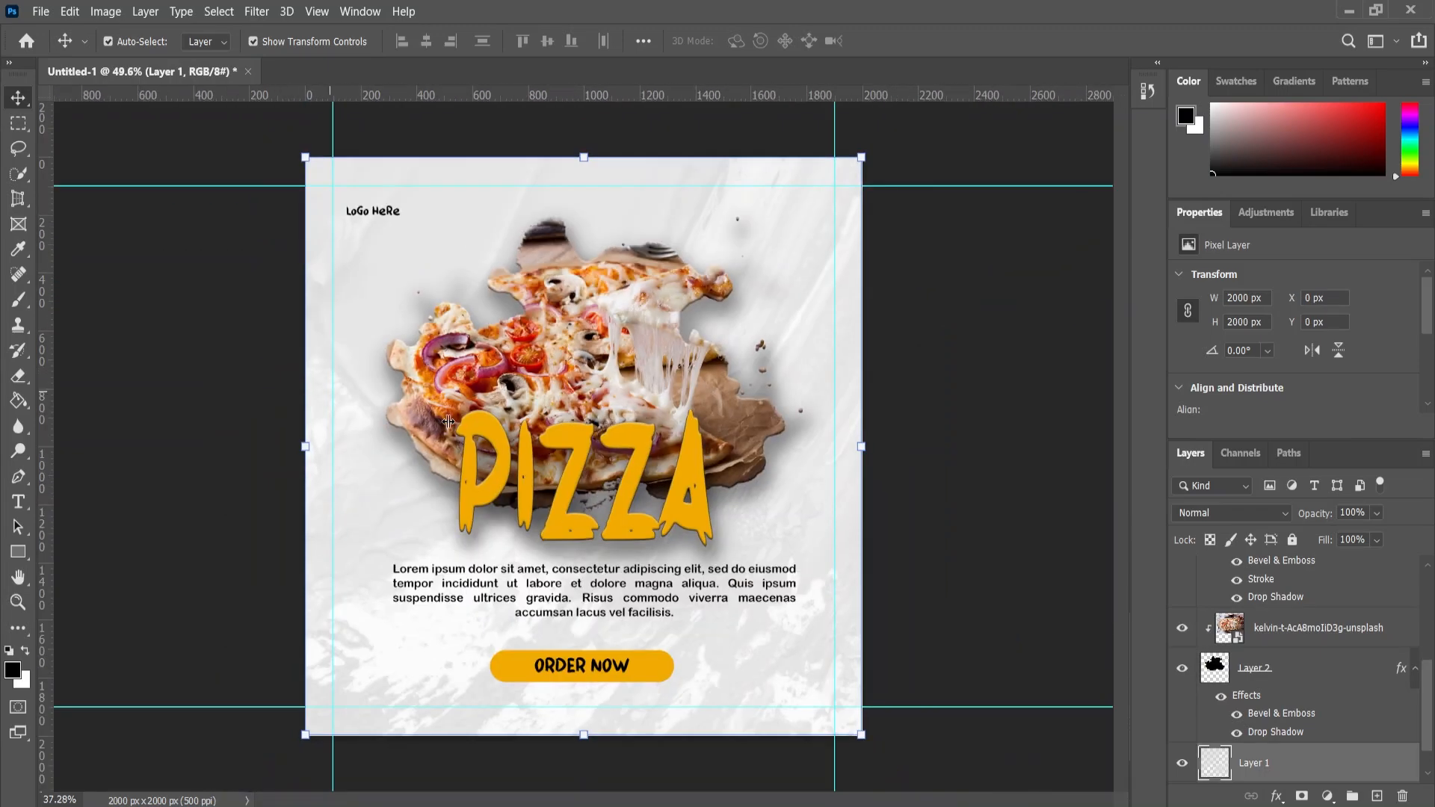
{"action": "scroll", "coordinate": [760, 415], "scroll_direction": "up", "scroll_amount": 1}
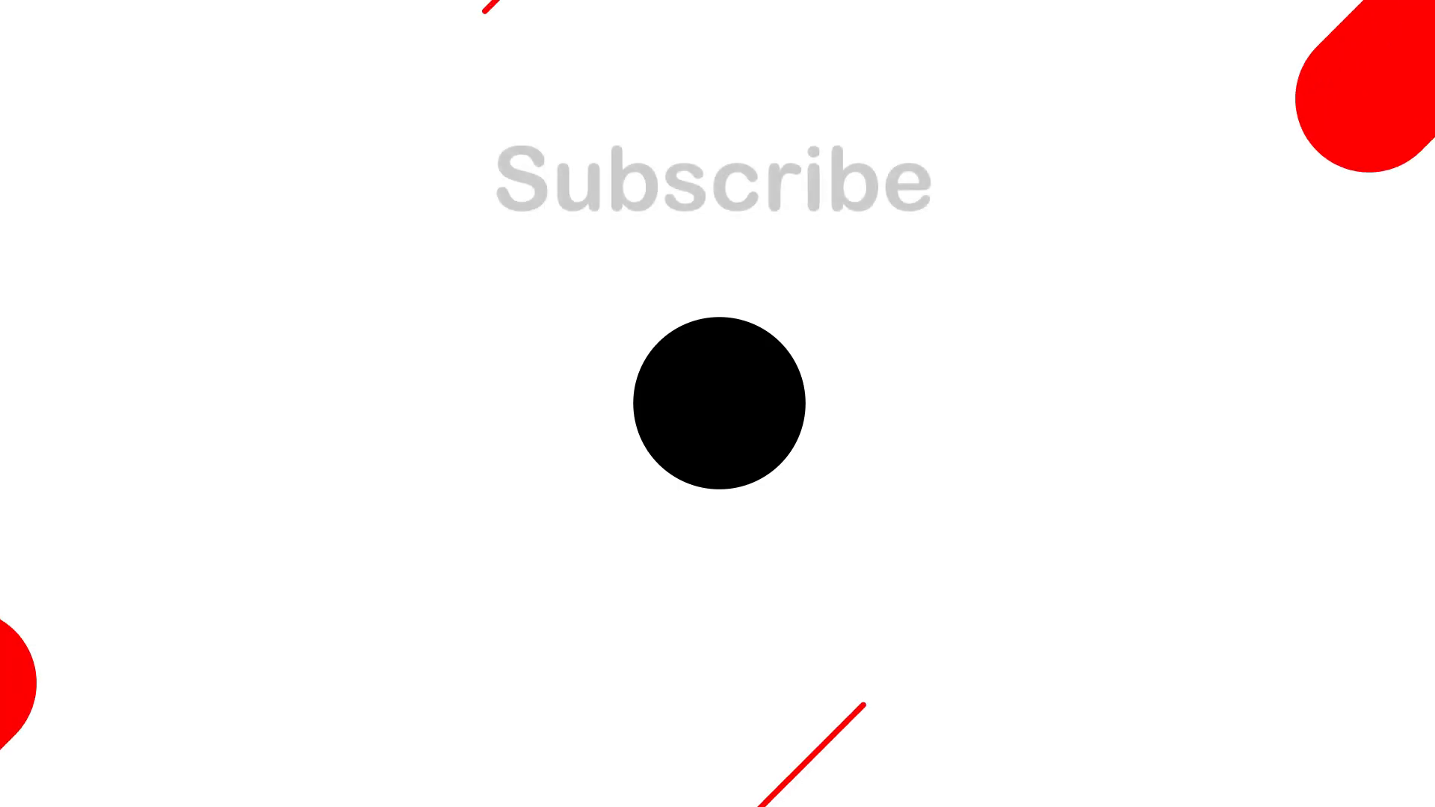